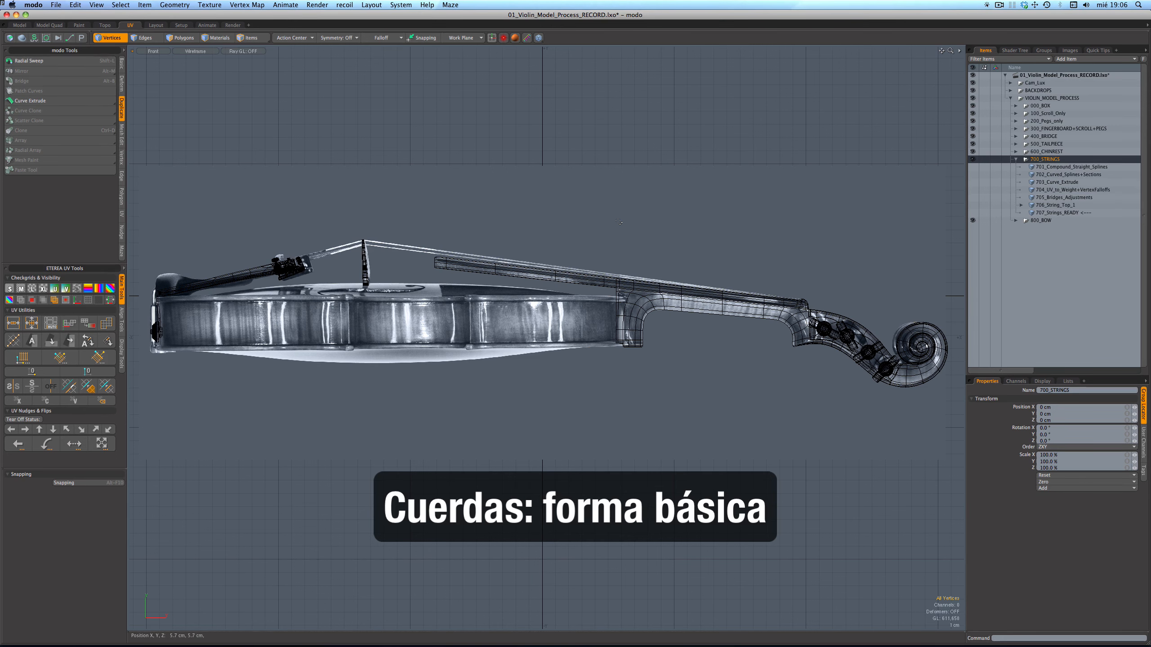
Hide the backdrop images and show the 701_Compound_Straight_Splines mesh in a perspective view.
key(alt+KP_Multiply)
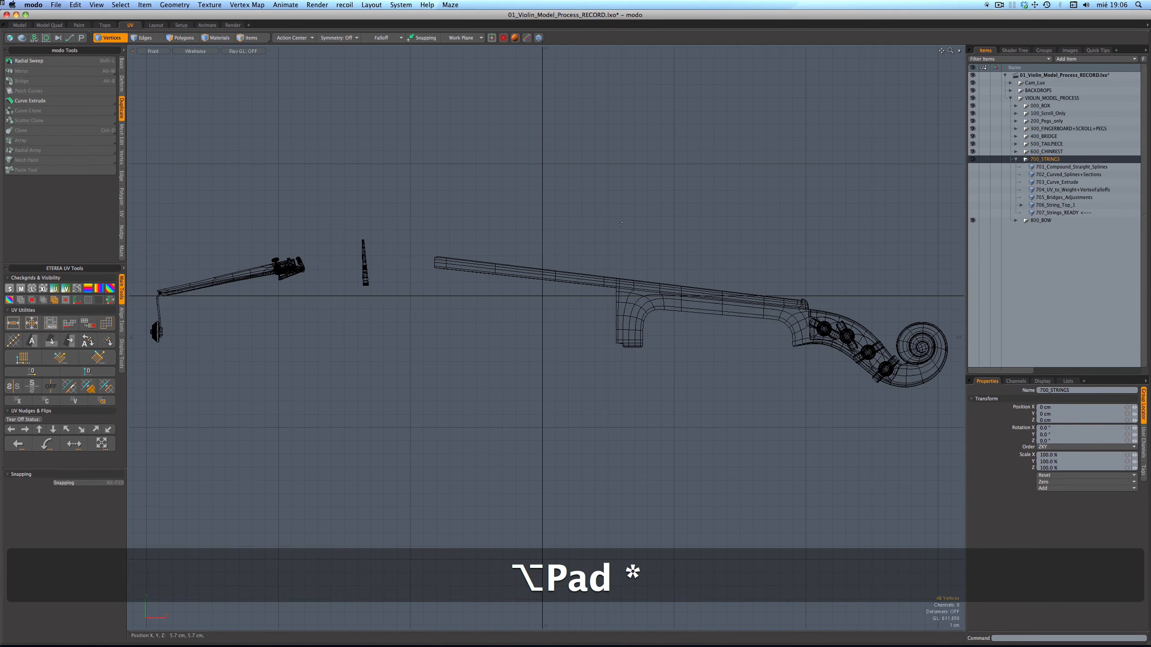
key(KP_Decimal)
alt+drag(490, 277, 571, 254)
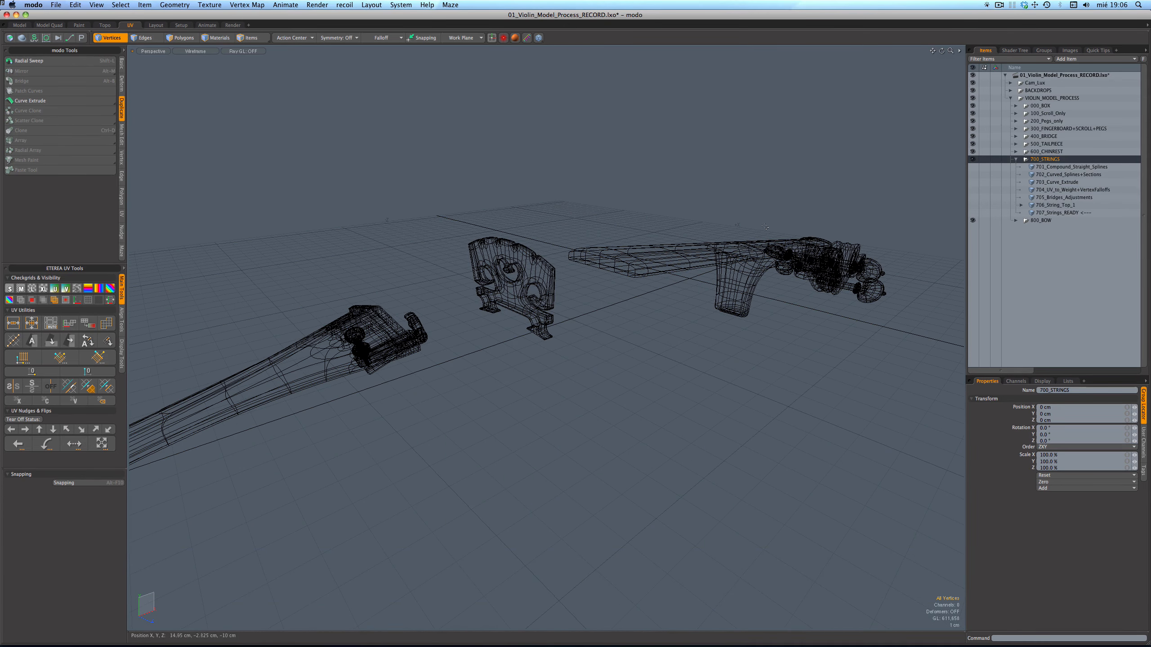
click(974, 166)
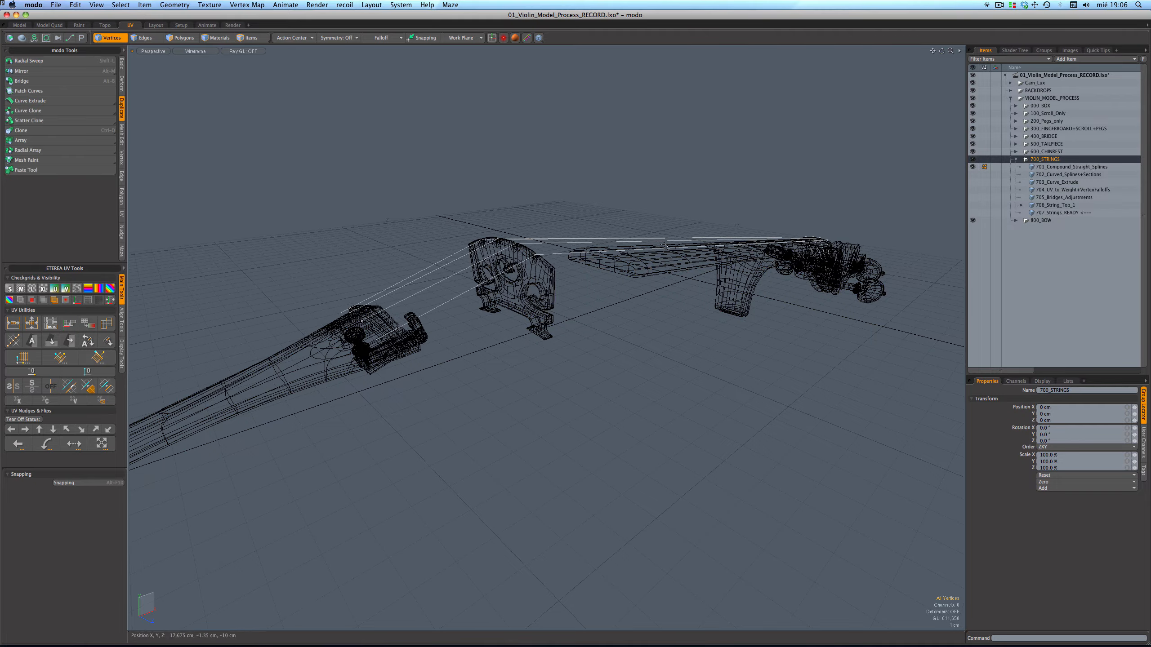
Select the four spline end vertices at the tailpiece.
scroll(451, 295, up, 5)
scroll(451, 295, down, 5)
scroll(451, 295, up, 5)
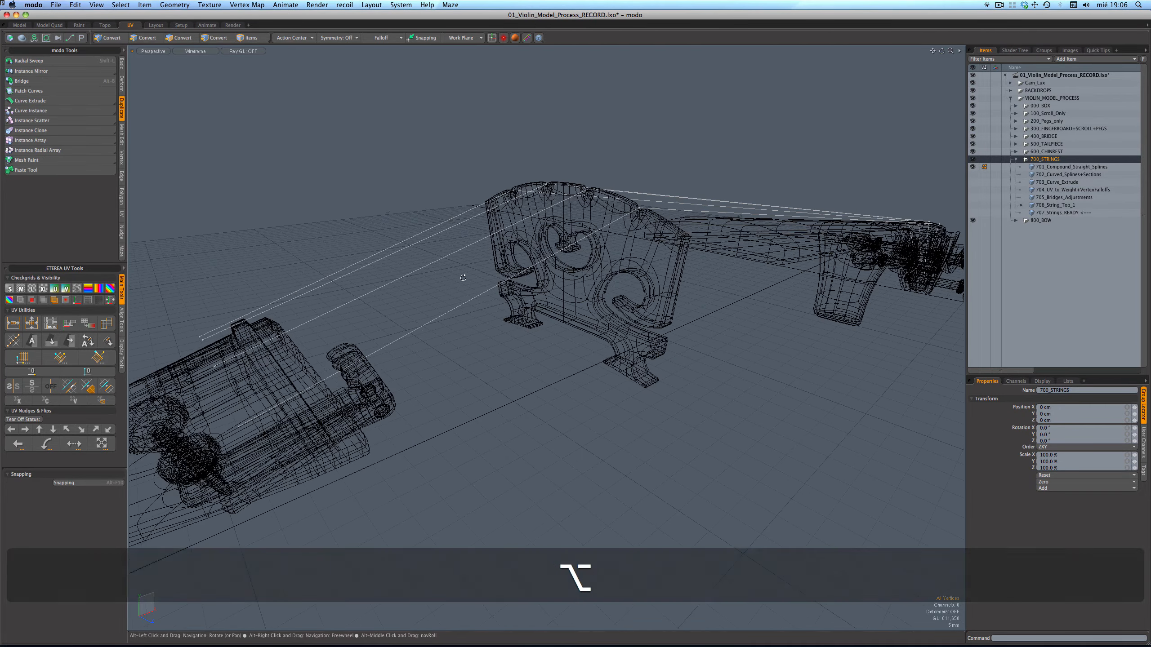
alt+drag(451, 295, 590, 282)
alt+drag(394, 275, 398, 269)
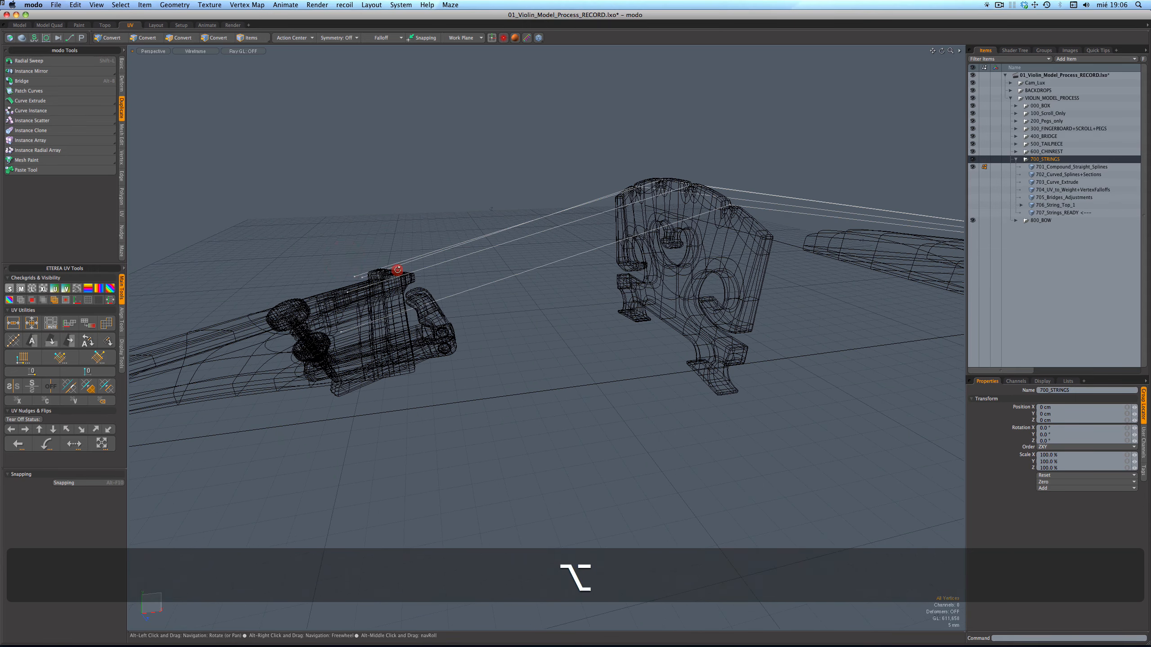
right_drag(306, 229, 390, 333)
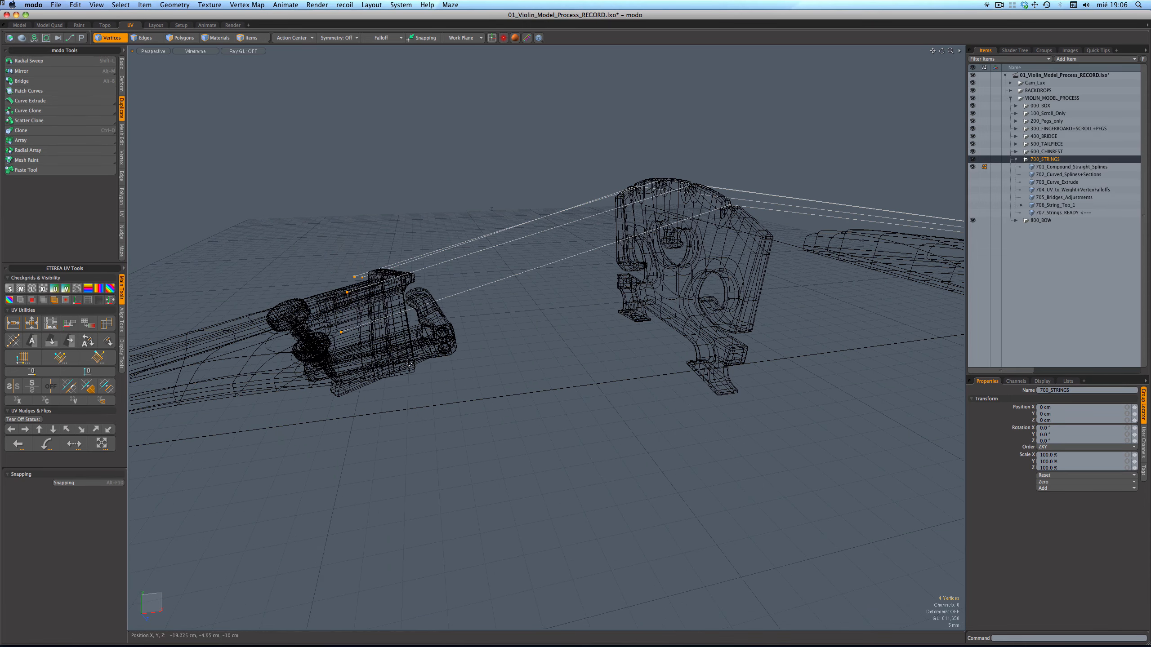
Select the spline end vertices at the pegs, and after them the vertices where the strings cross the nut.
key(a)
alt+drag(598, 347, 620, 316)
right_drag(720, 234, 575, 389)
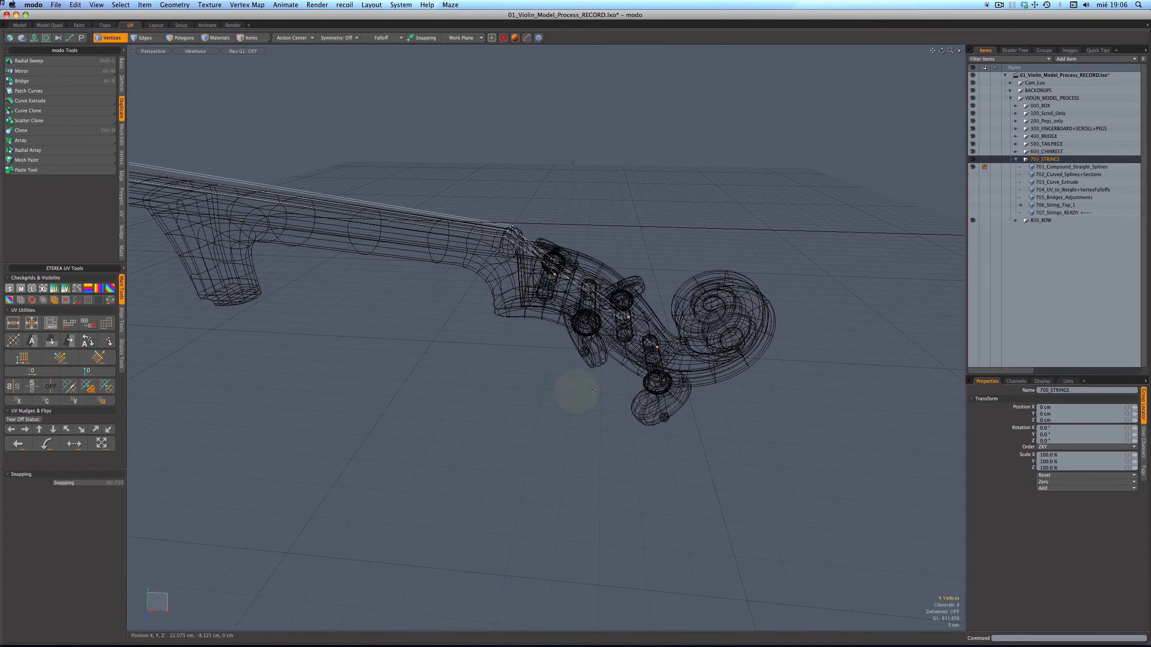
alt+drag(591, 389, 586, 326)
right_drag(525, 210, 491, 279)
scroll(491, 279, up, 5)
alt+drag(589, 256, 605, 248)
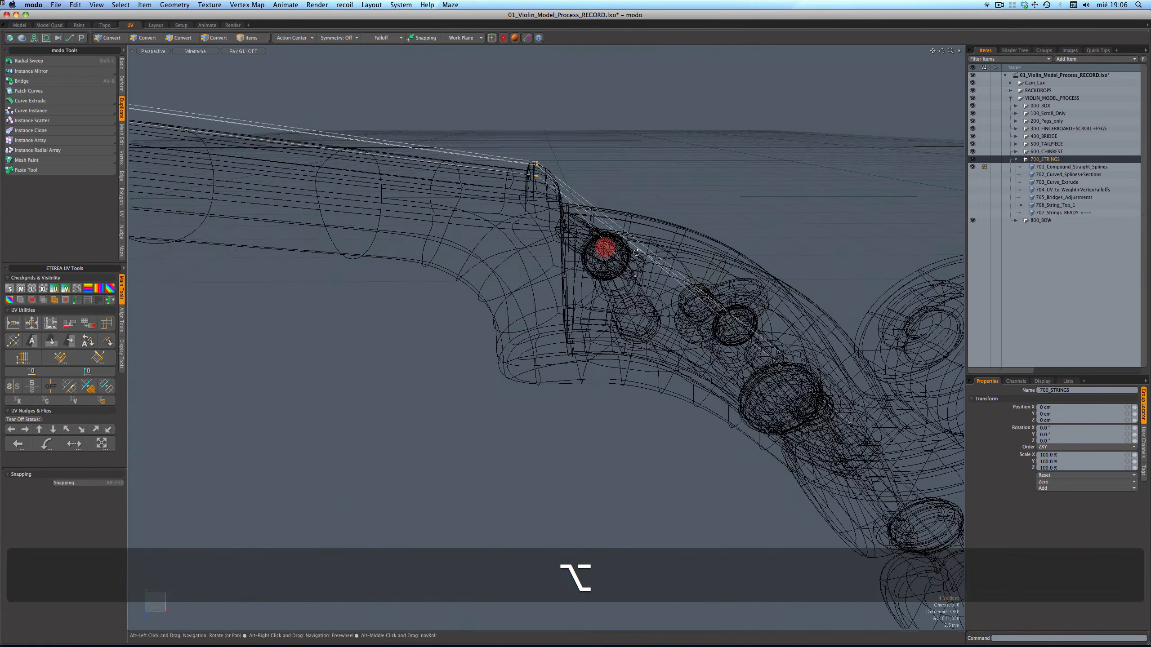
scroll(637, 252, down, 10)
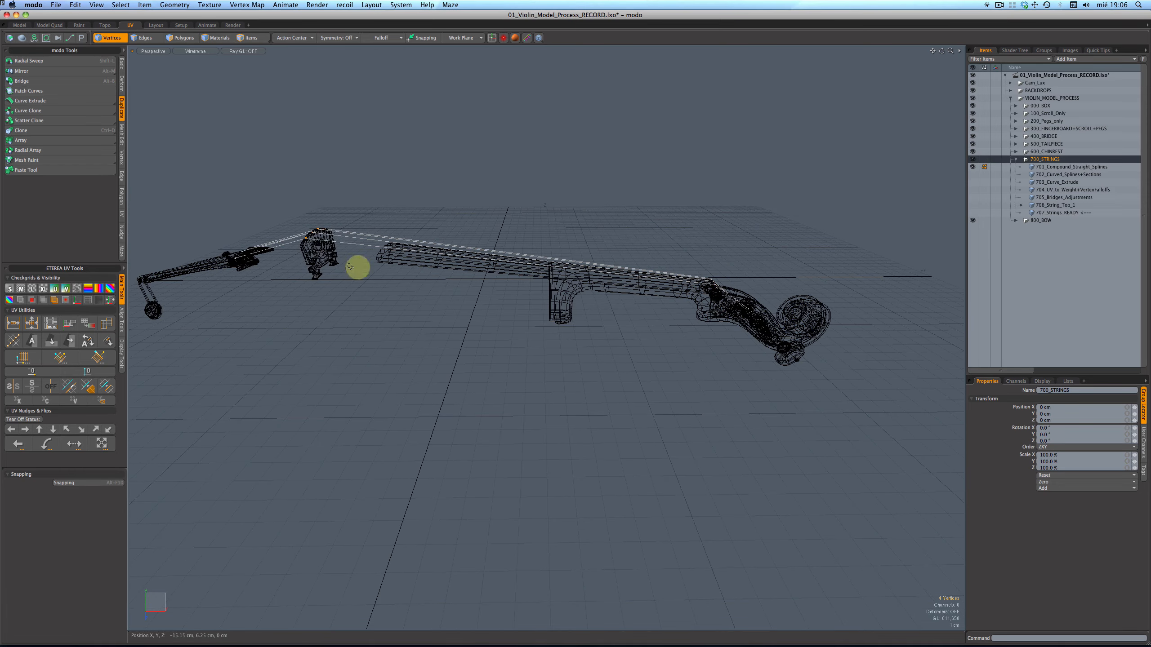
Replace the straight splines with the 702_Curved_Splines+Sections mesh and isolate it in the perspective view.
key(shift+a)
alt+drag(560, 300, 597, 312)
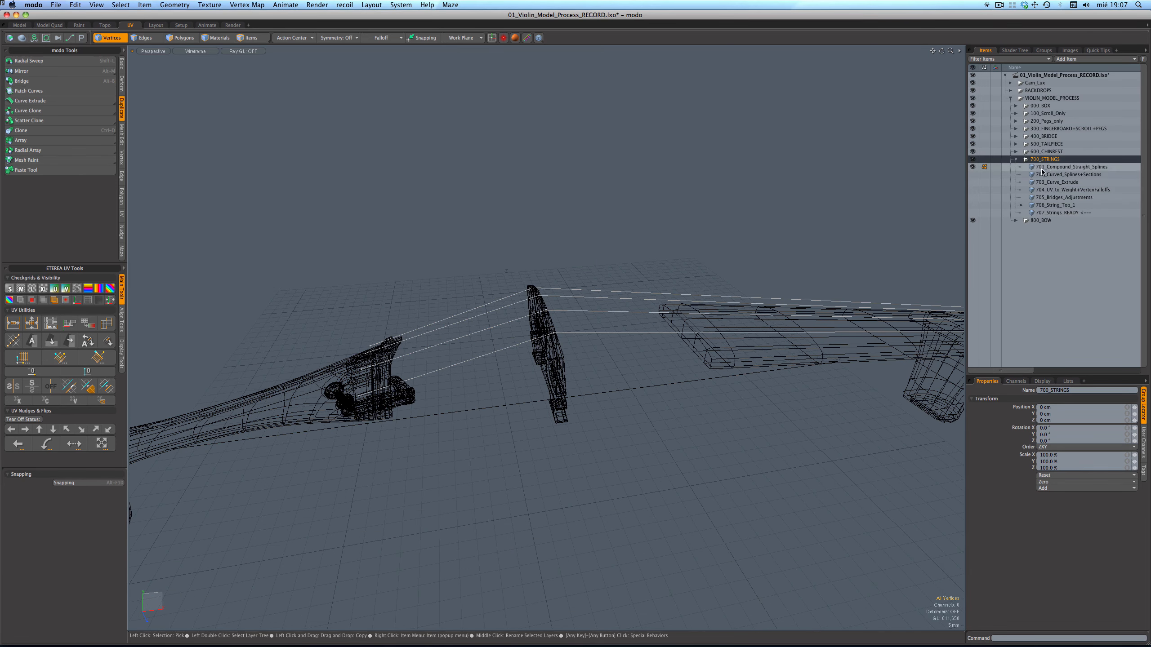
click(977, 175)
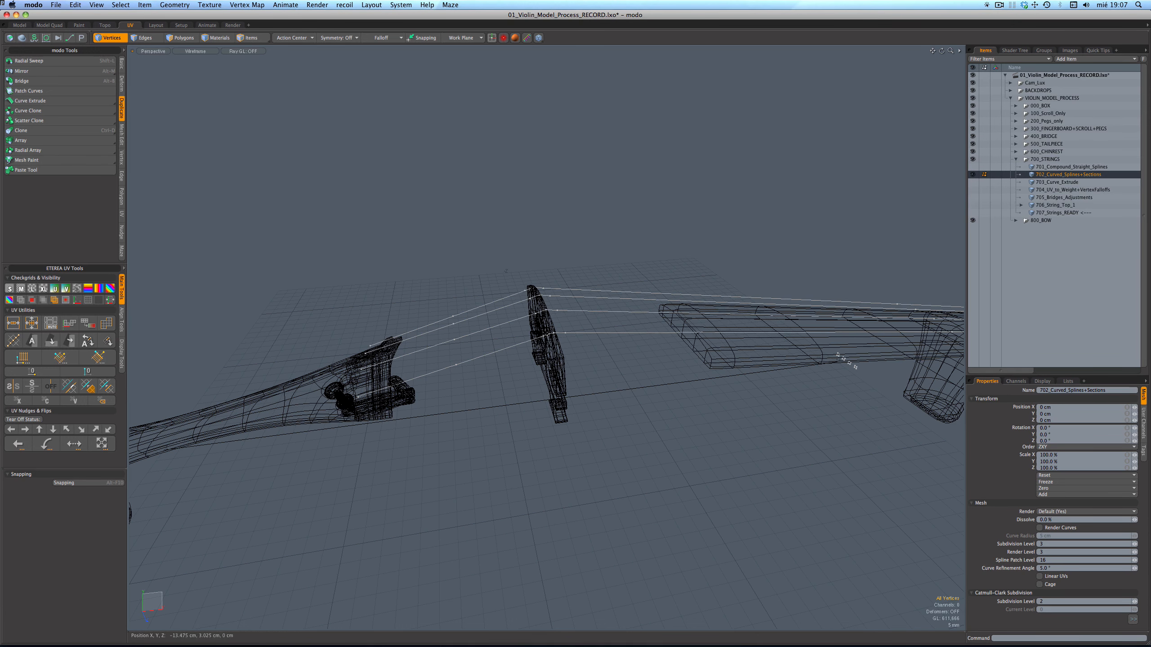
alt+drag(544, 317, 525, 327)
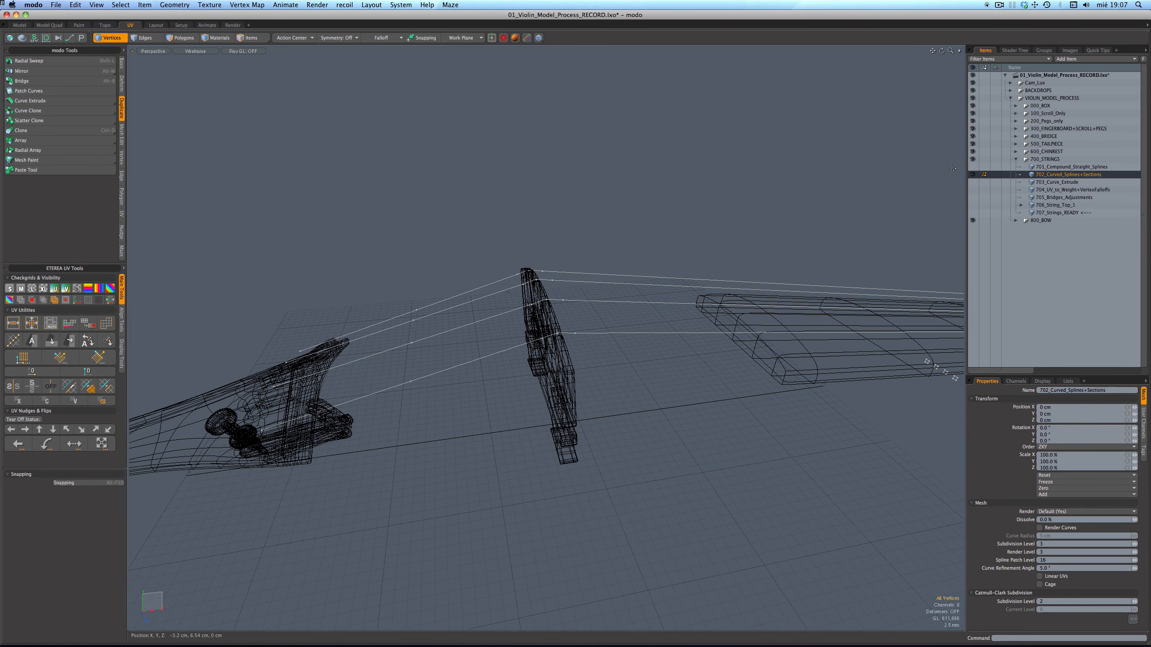
key(shift+KP_8)
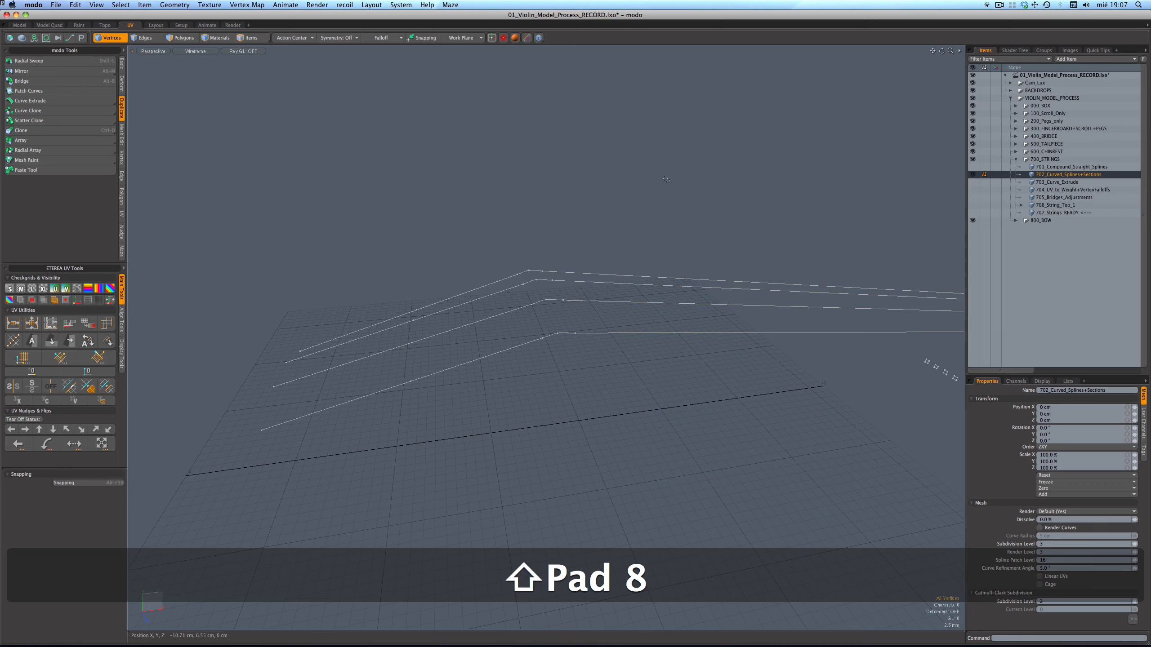
alt+drag(666, 180, 590, 255)
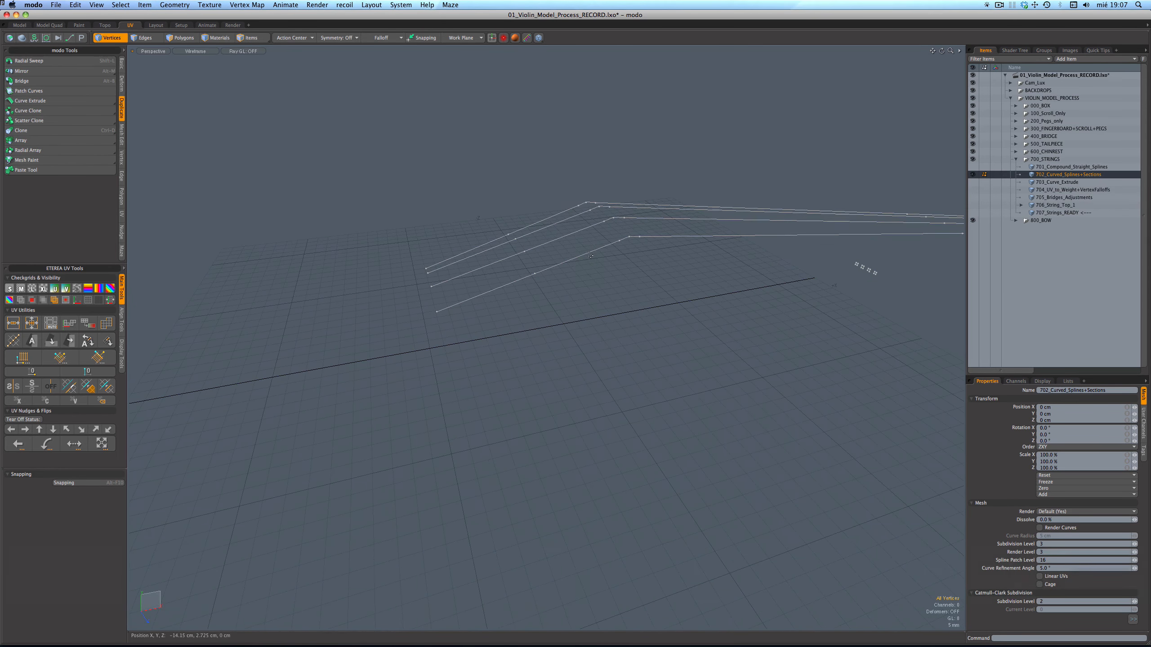
In Polygons mode, select individual string curves and the four section polygons at the origin, viewing the sections shaded.
key(3)
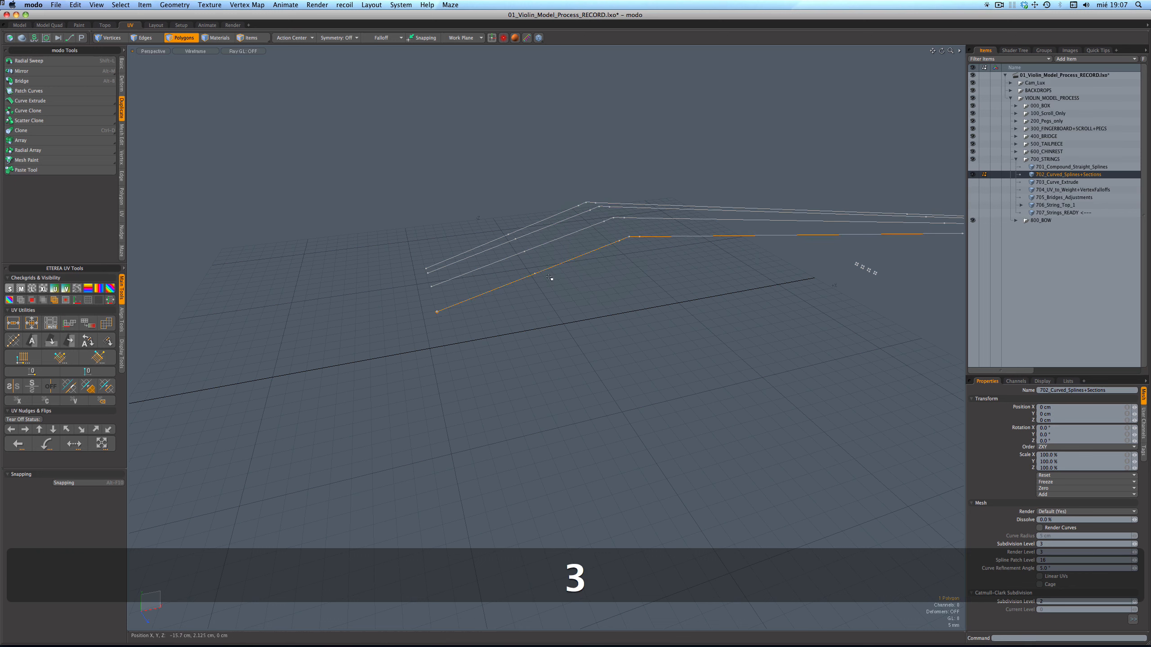
alt+drag(550, 208, 615, 289)
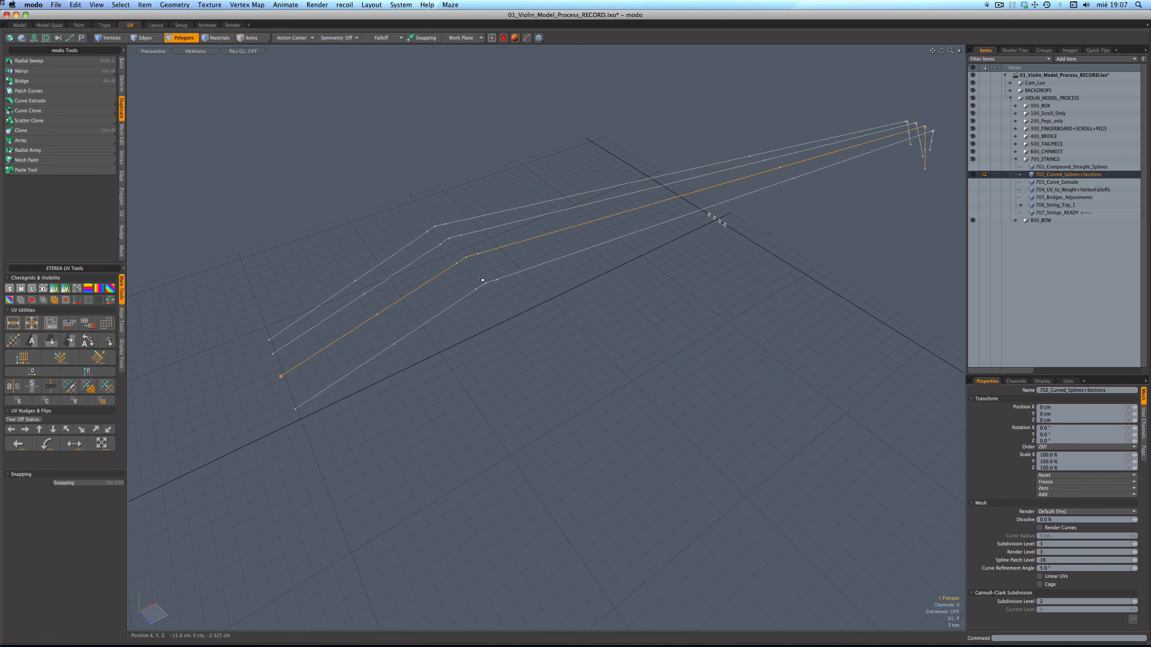
scroll(745, 224, up, 10)
drag(638, 184, 751, 287)
key(shift+a)
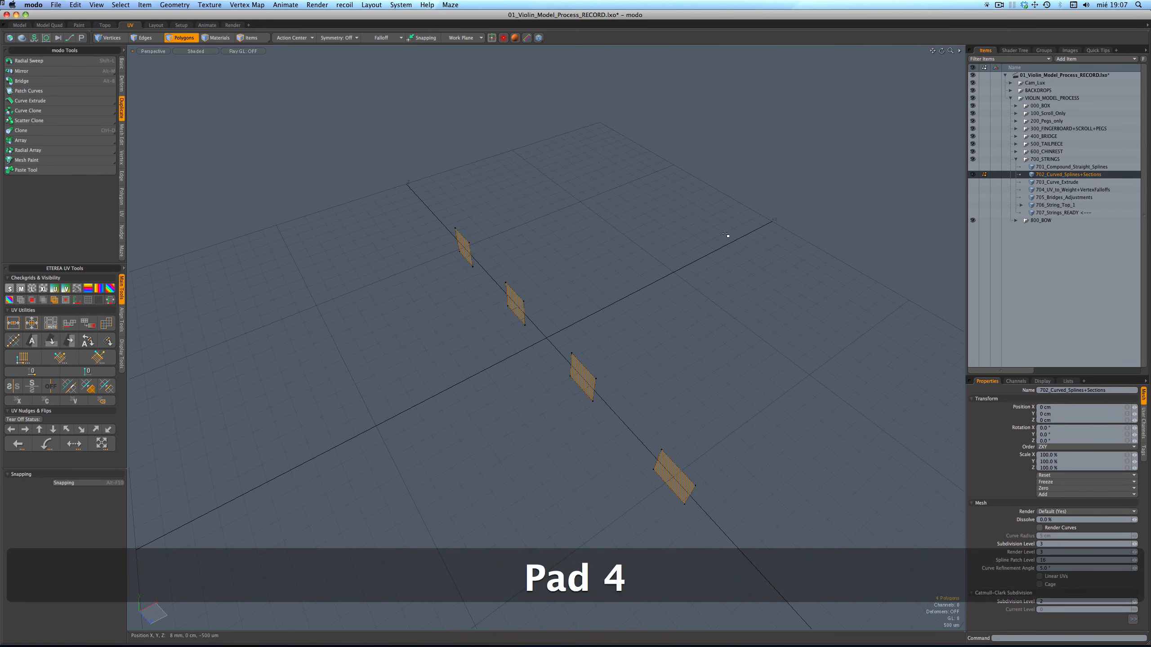
Return to wireframe display and compare the four small sections with the string curves.
alt+drag(726, 234, 335, 221)
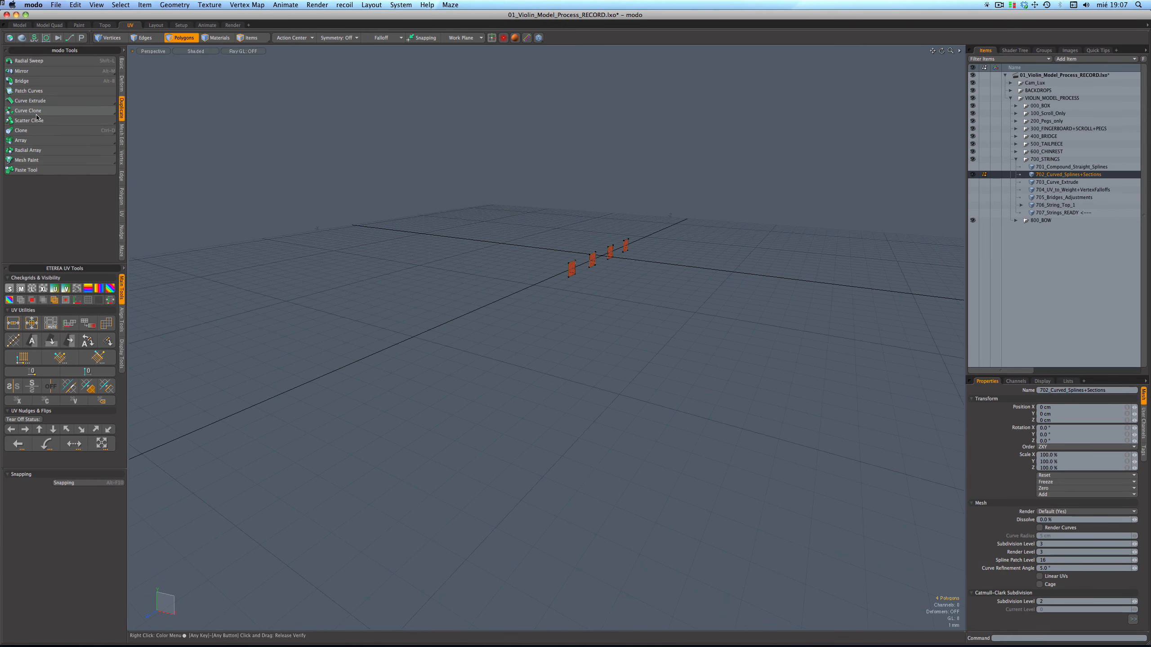
scroll(637, 308, down, 5)
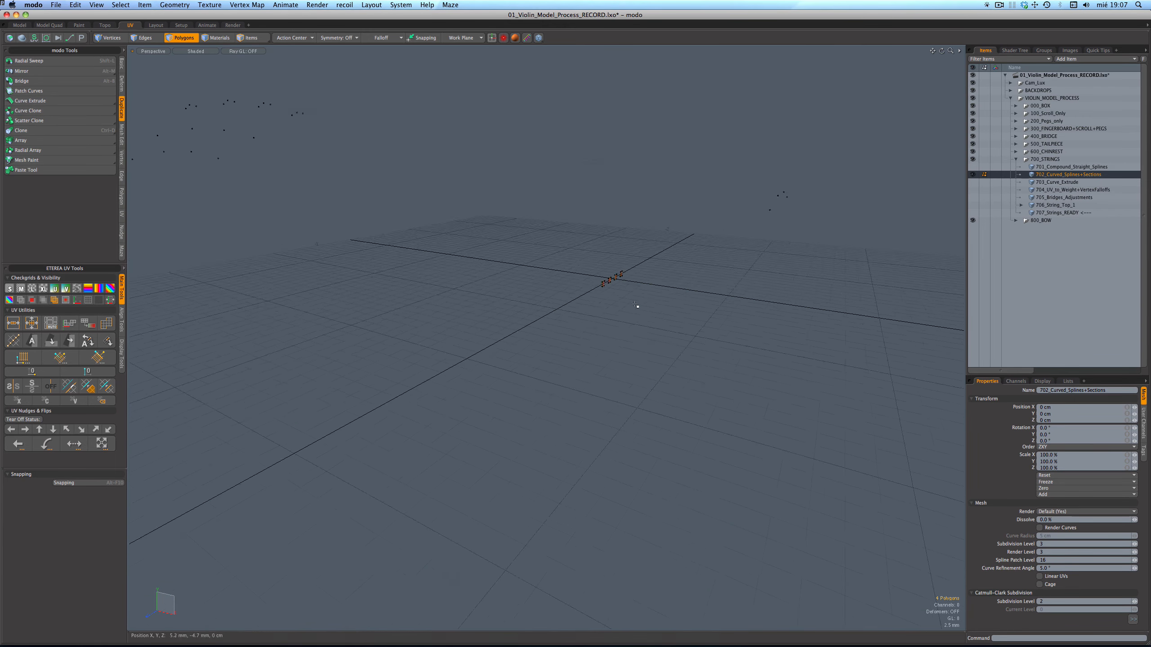
key(KP_7)
alt+drag(601, 263, 642, 314)
scroll(640, 287, up, 4)
scroll(616, 308, down, 5)
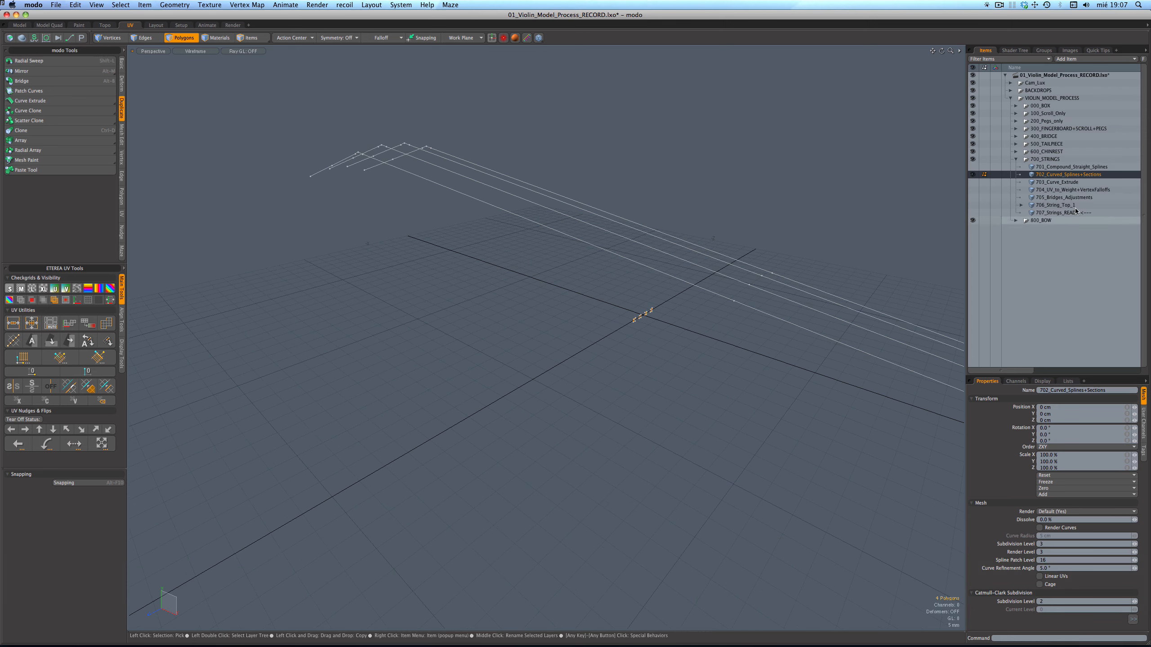
Show only the 703_Curve_Extrude mesh, shaded, and examine the extruded strings along their length.
click(1065, 182)
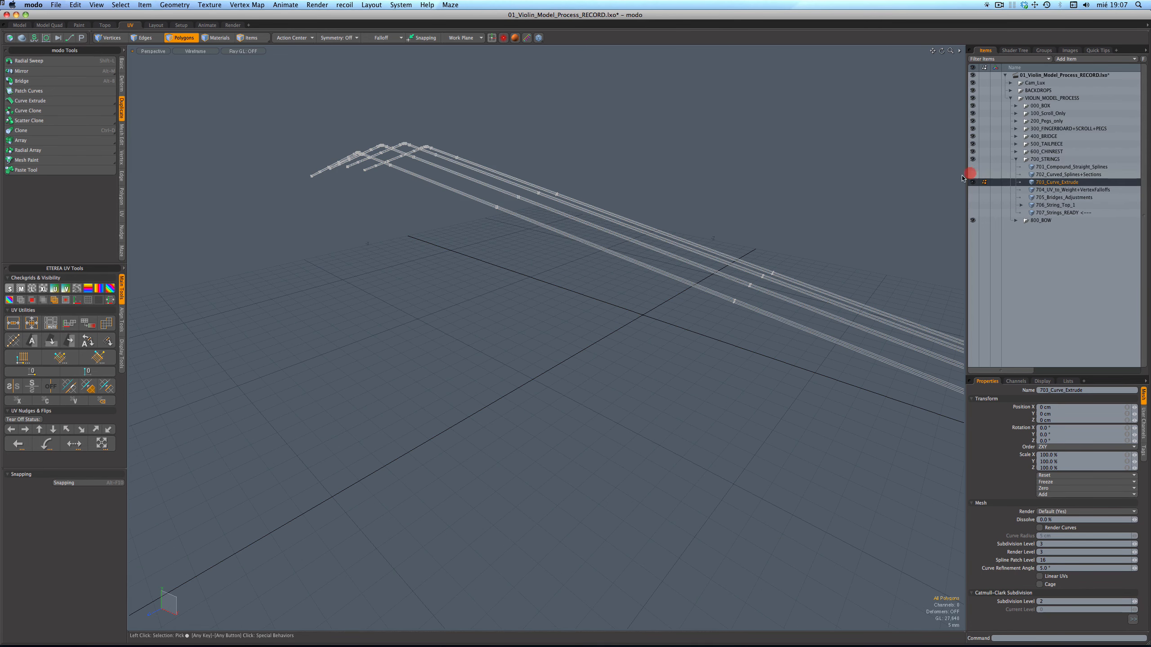
key(KP_4)
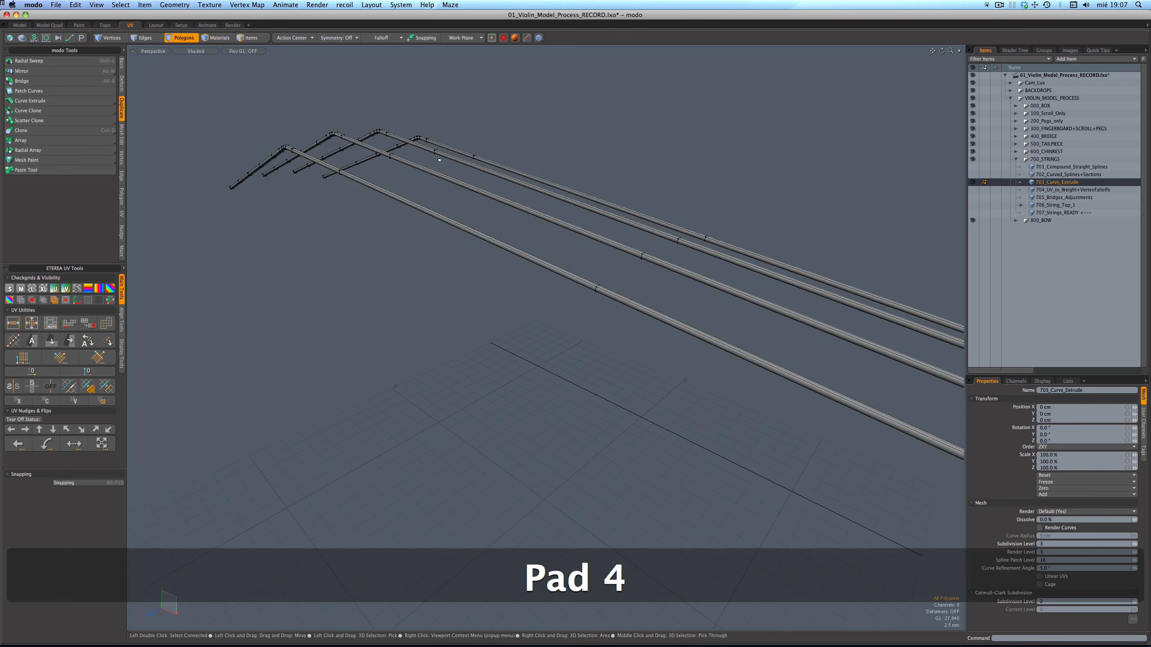
alt+drag(475, 184, 609, 259)
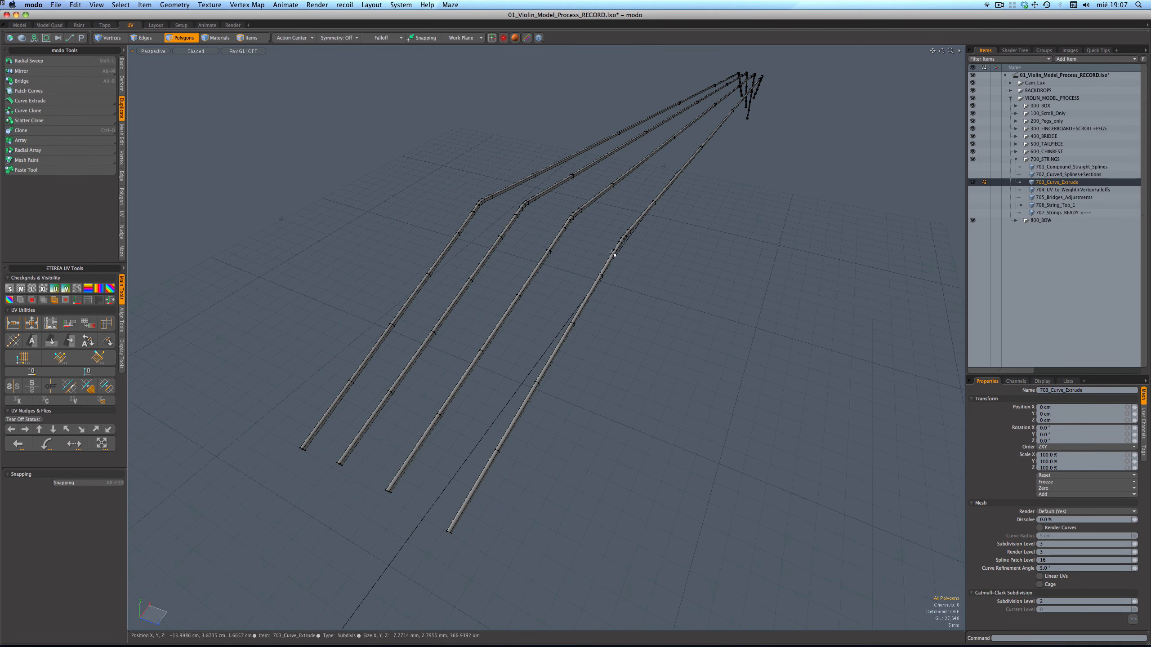
scroll(536, 201, down, 3)
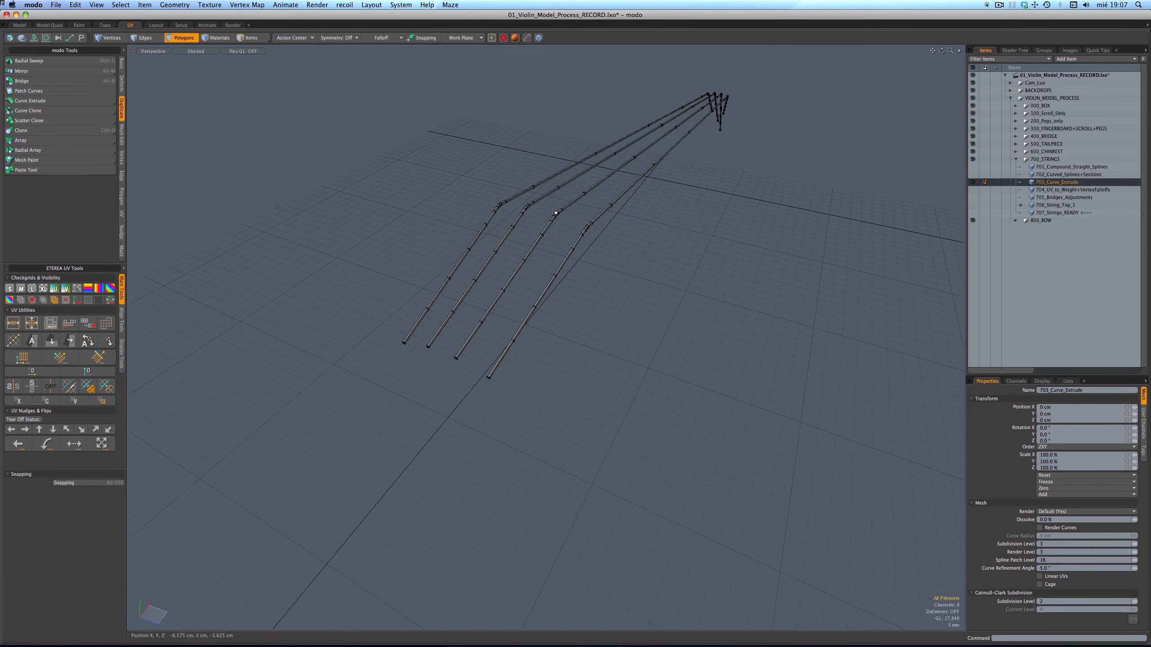
alt+drag(536, 202, 615, 213)
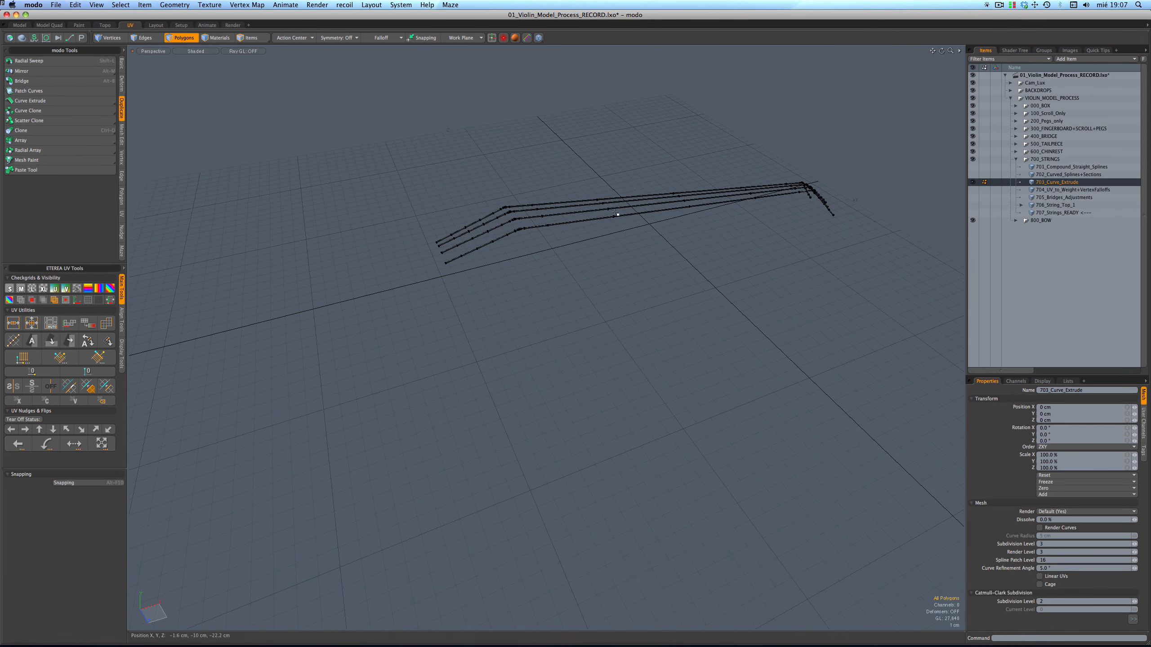
scroll(808, 173, up, 3)
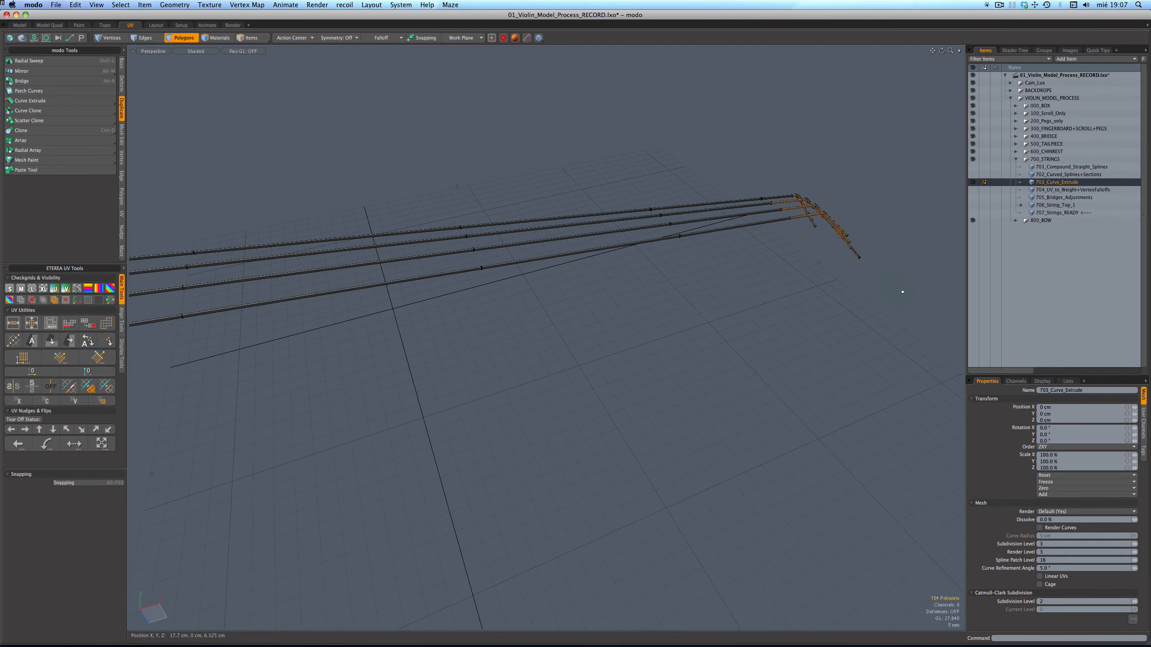
Reveal the other violin parts around the extruded strings and inspect the strings at the pegbox and tailpiece.
key(shift+KP_4)
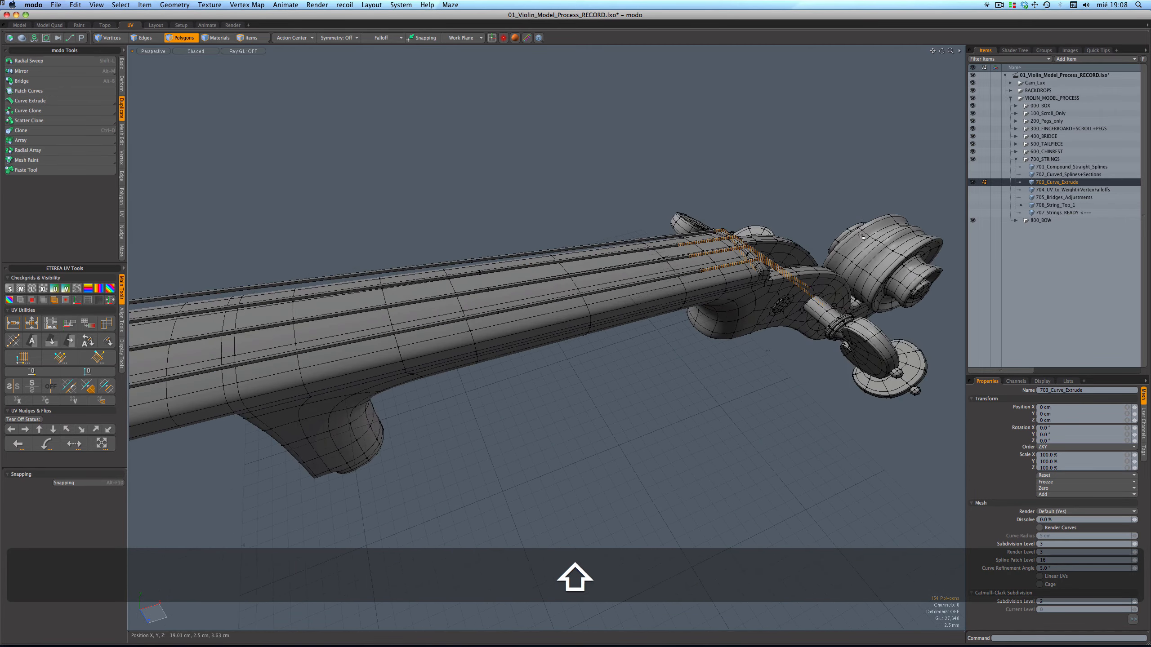
key(shift+a)
alt+drag(611, 336, 623, 219)
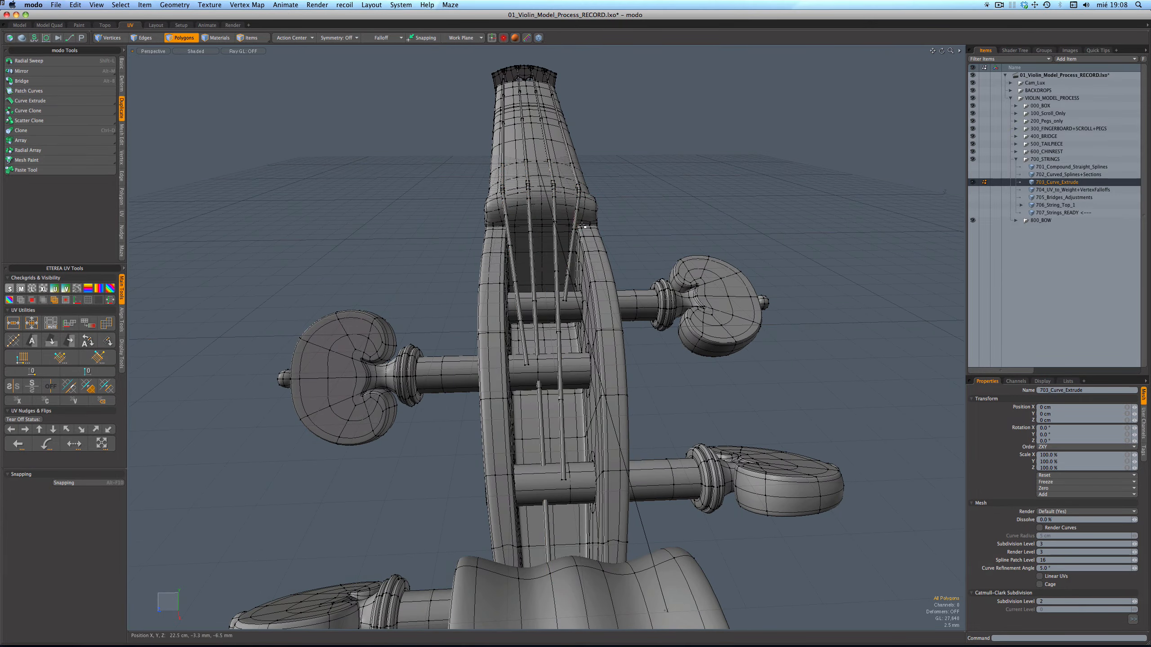
alt+shift+drag(574, 363, 598, 362)
alt+drag(612, 403, 663, 442)
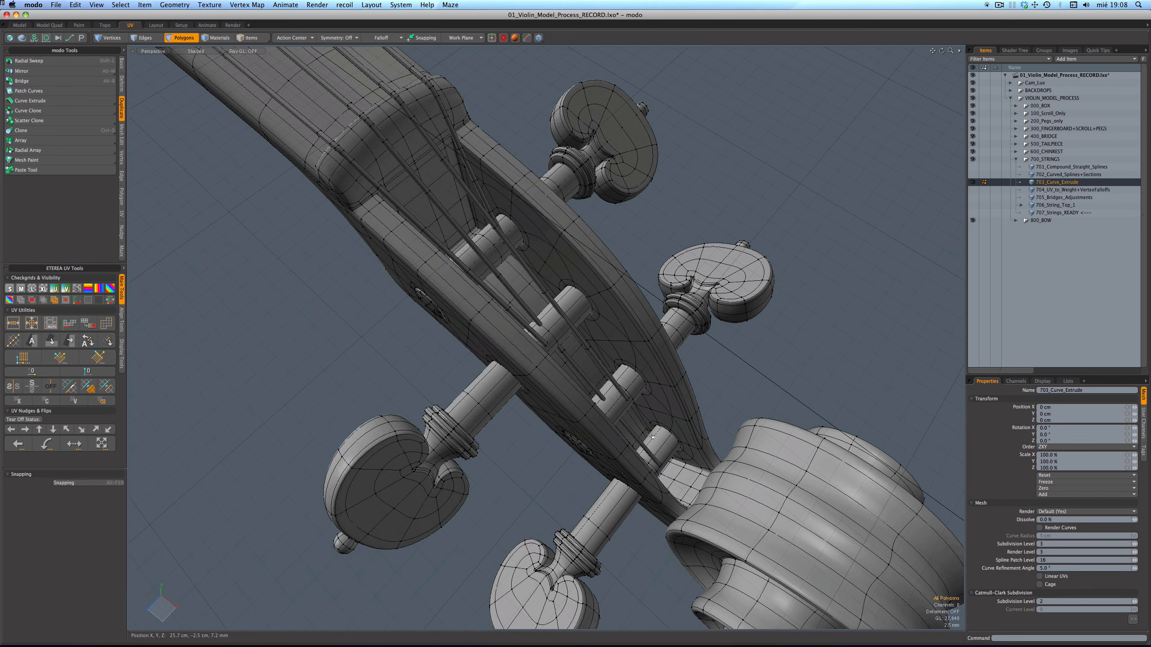
scroll(761, 418, down, 10)
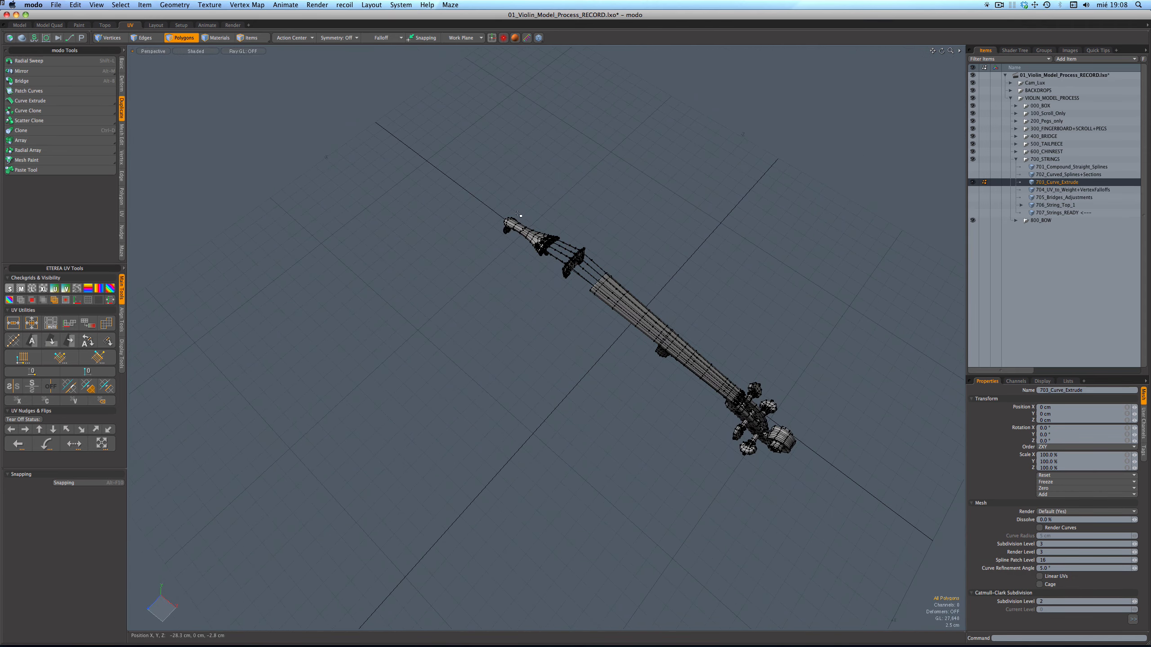
key(shift+a)
alt+drag(603, 297, 521, 324)
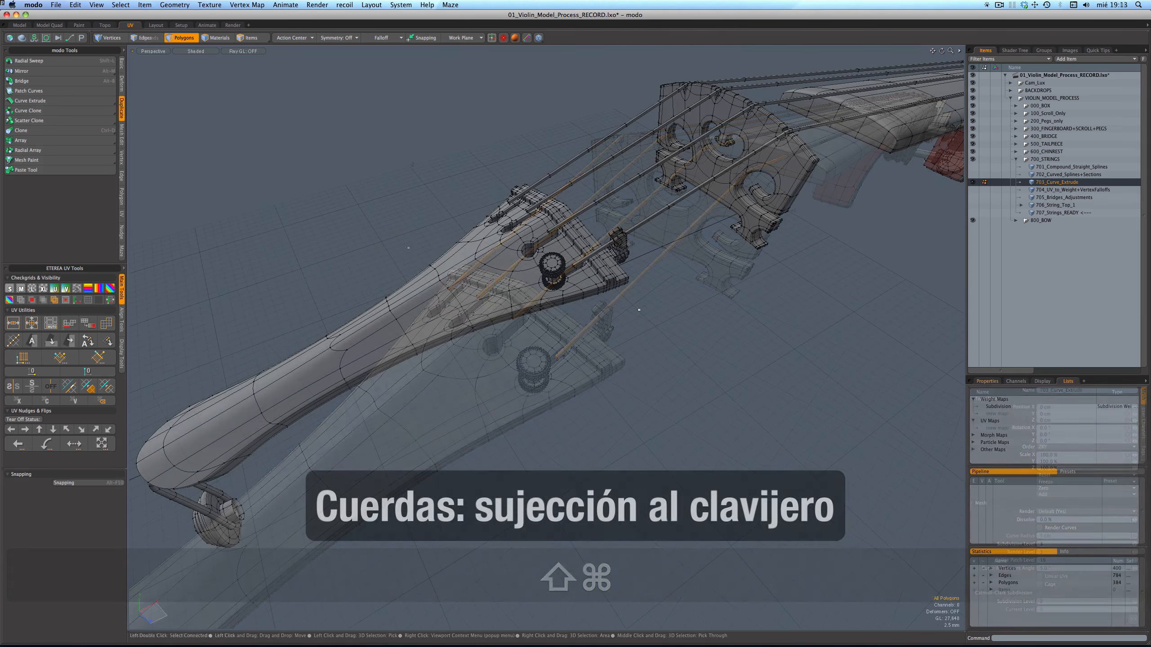
Show the 704_UV_to_Weight+VertexFalloffs mesh together with the extruded strings and view its spirals around the pegs.
scroll(592, 318, down, 3)
alt+drag(592, 317, 546, 308)
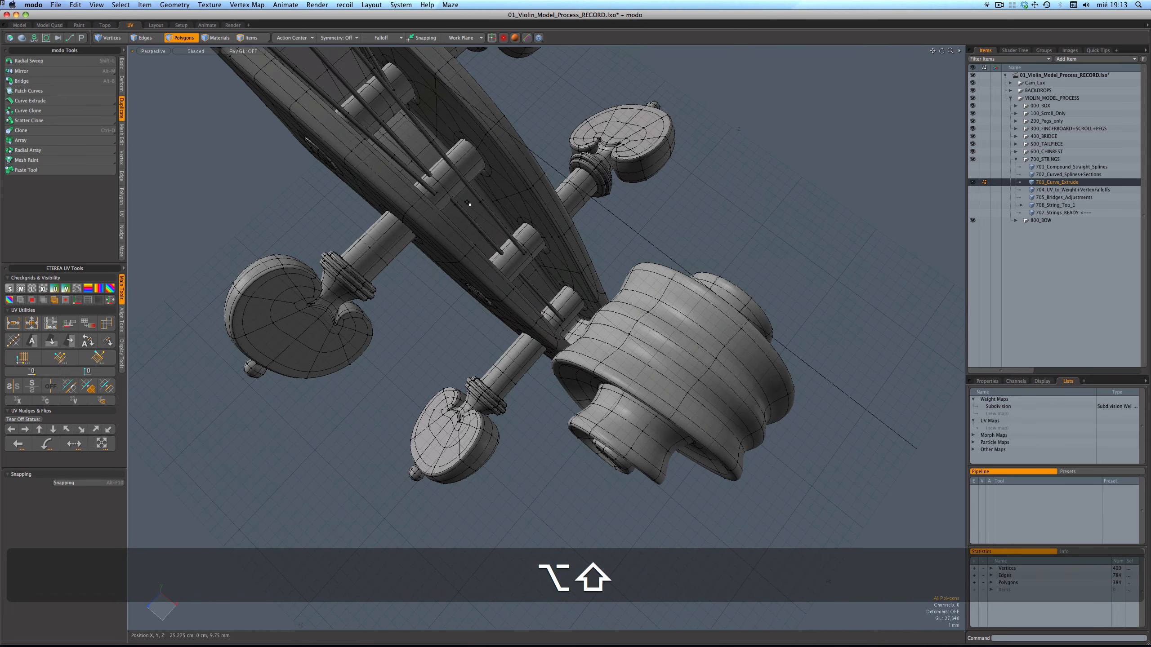
alt+drag(625, 288, 907, 308)
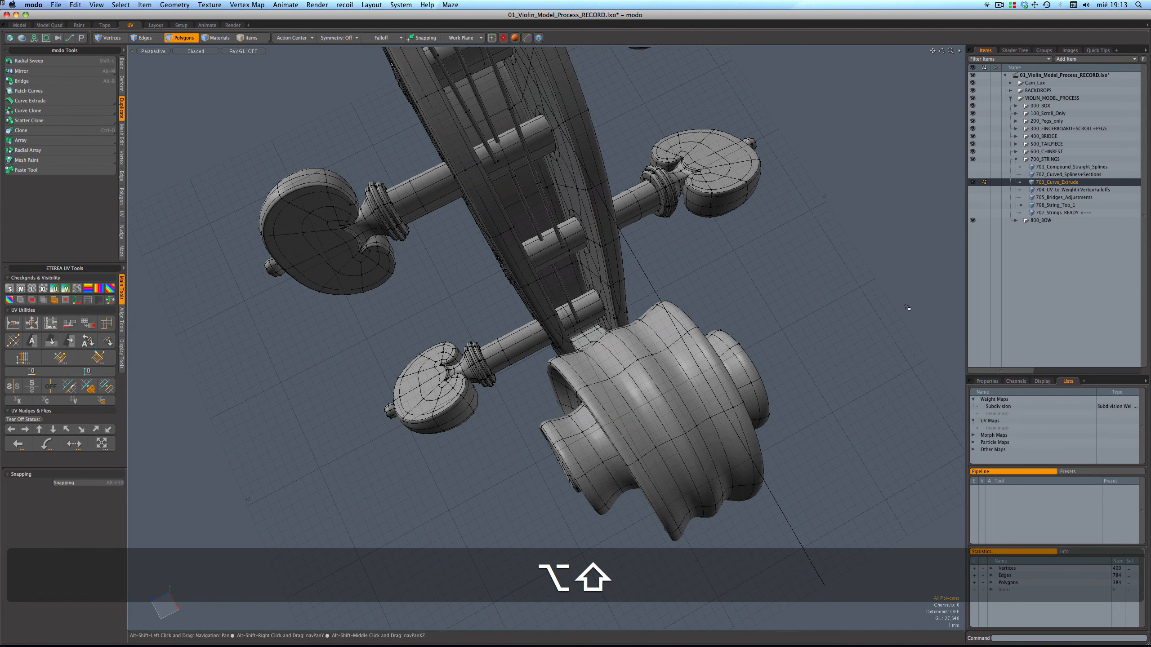
click(1042, 189)
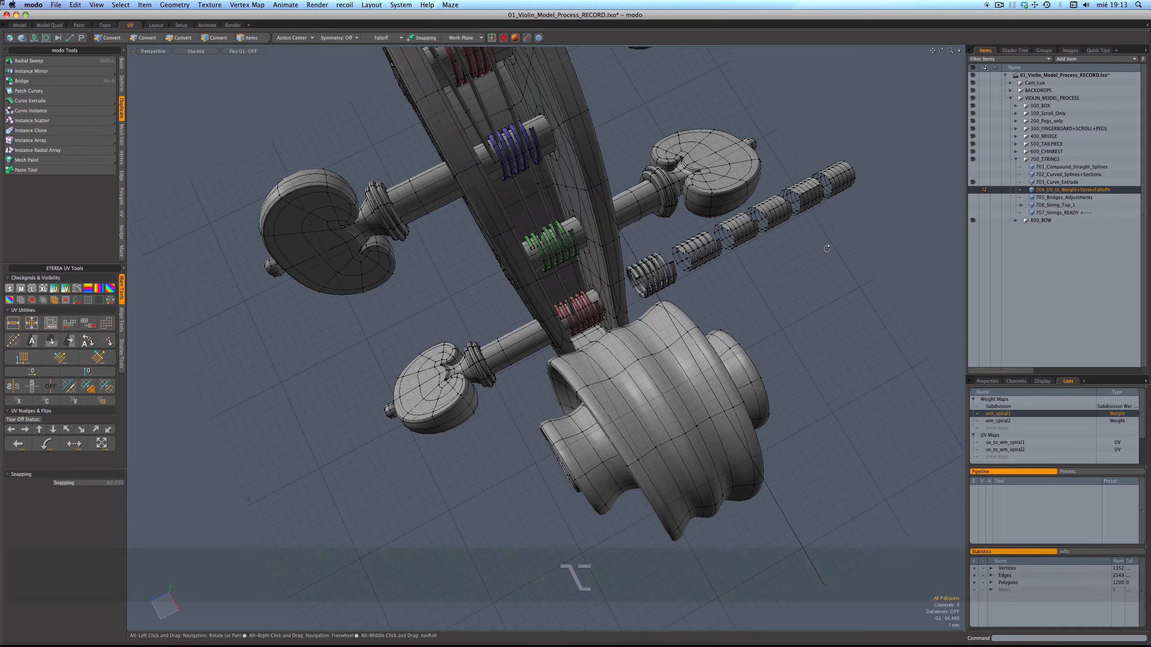
alt+drag(826, 249, 465, 150)
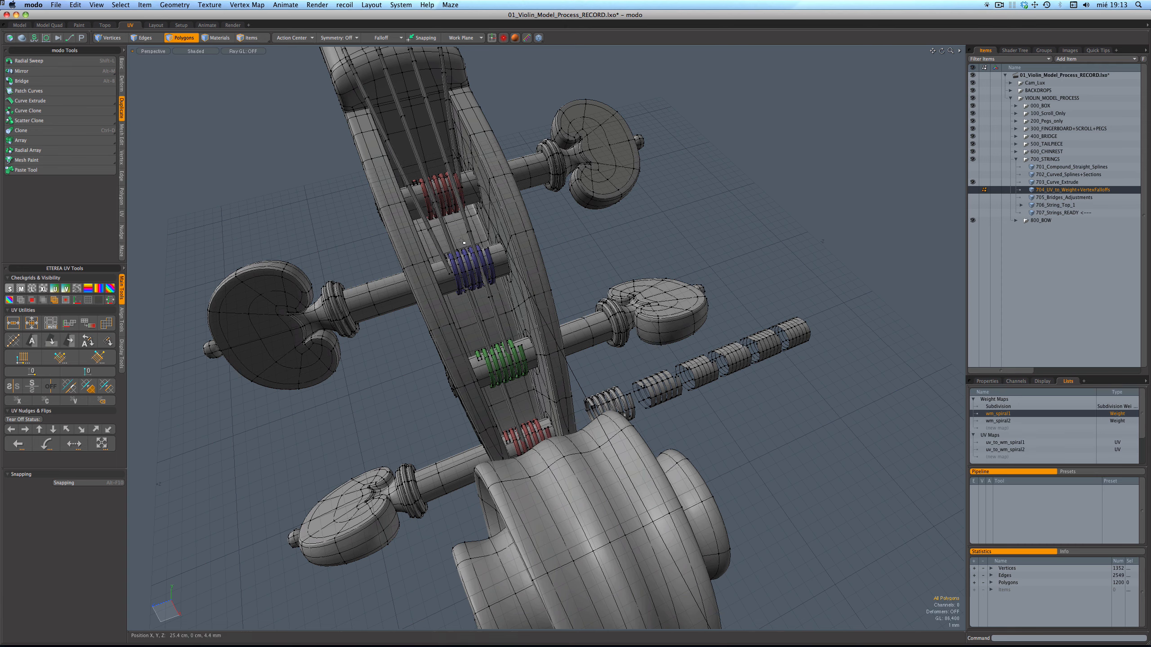
Hide the 703_Curve_Extrude mesh, isolate the 704 mesh, and compare the coloured spirals with the row of grey cylinder stages.
scroll(462, 241, up, 2)
alt+drag(462, 242, 516, 245)
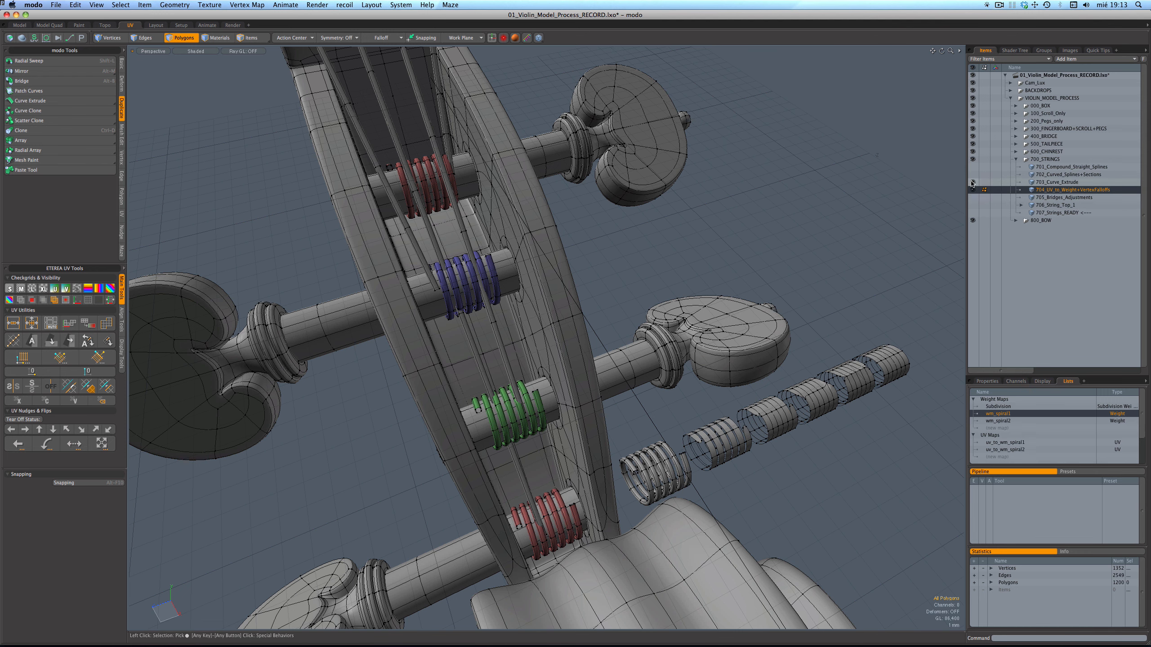
alt+drag(715, 301, 743, 304)
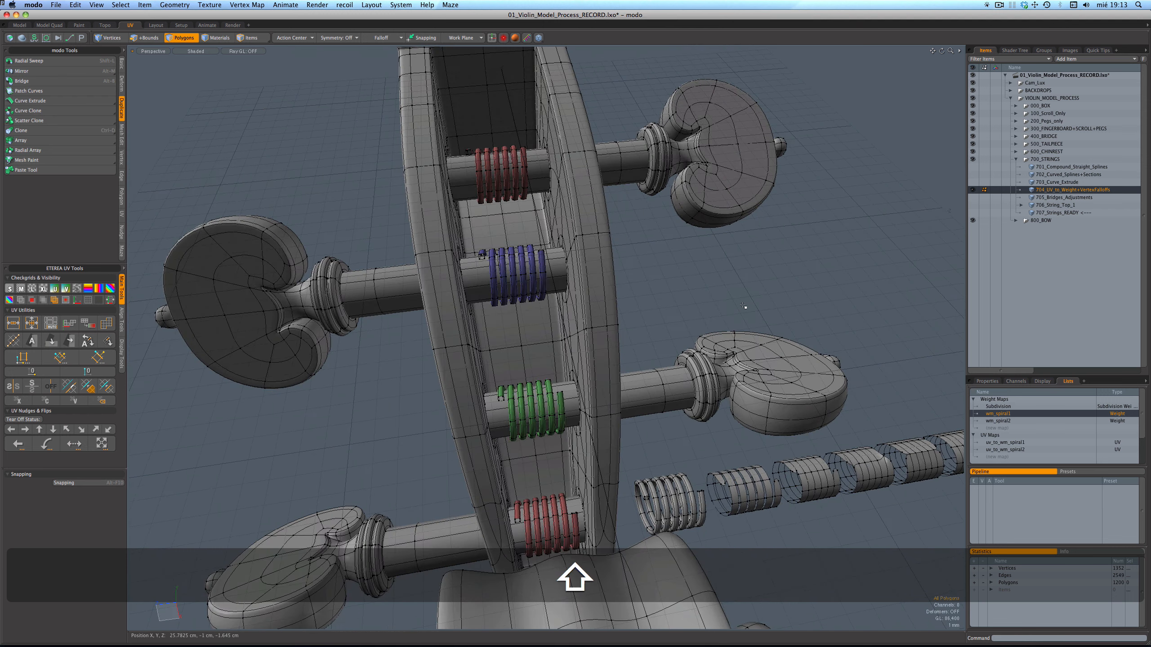
key(shift+KP_8)
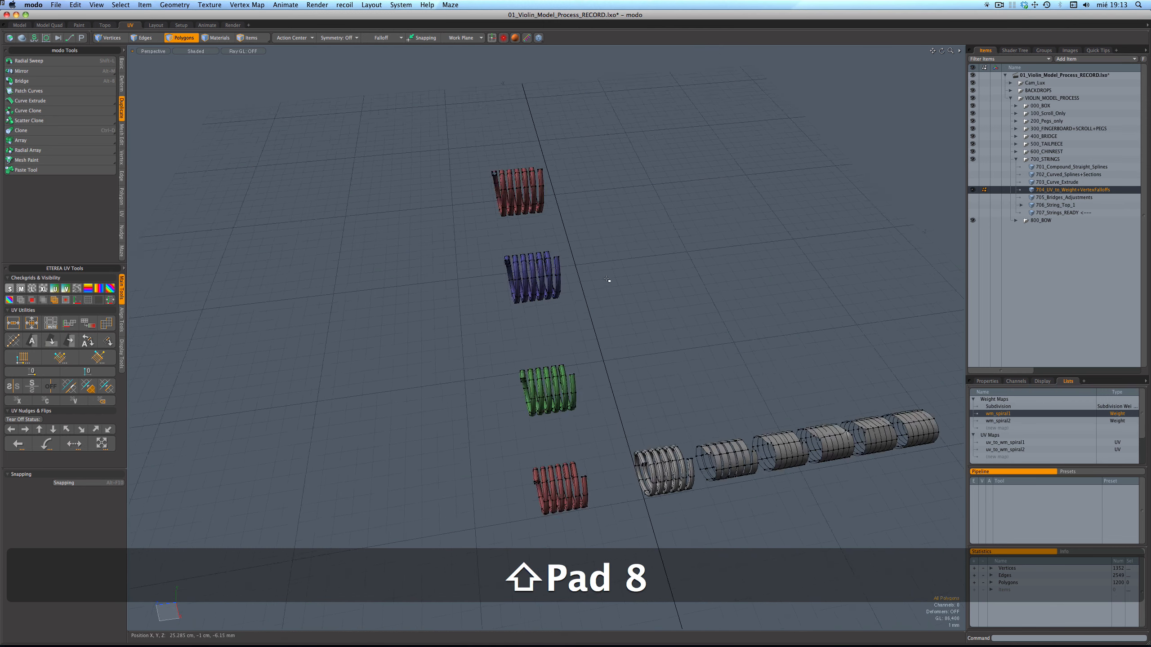
alt+shift+drag(706, 334, 437, 345)
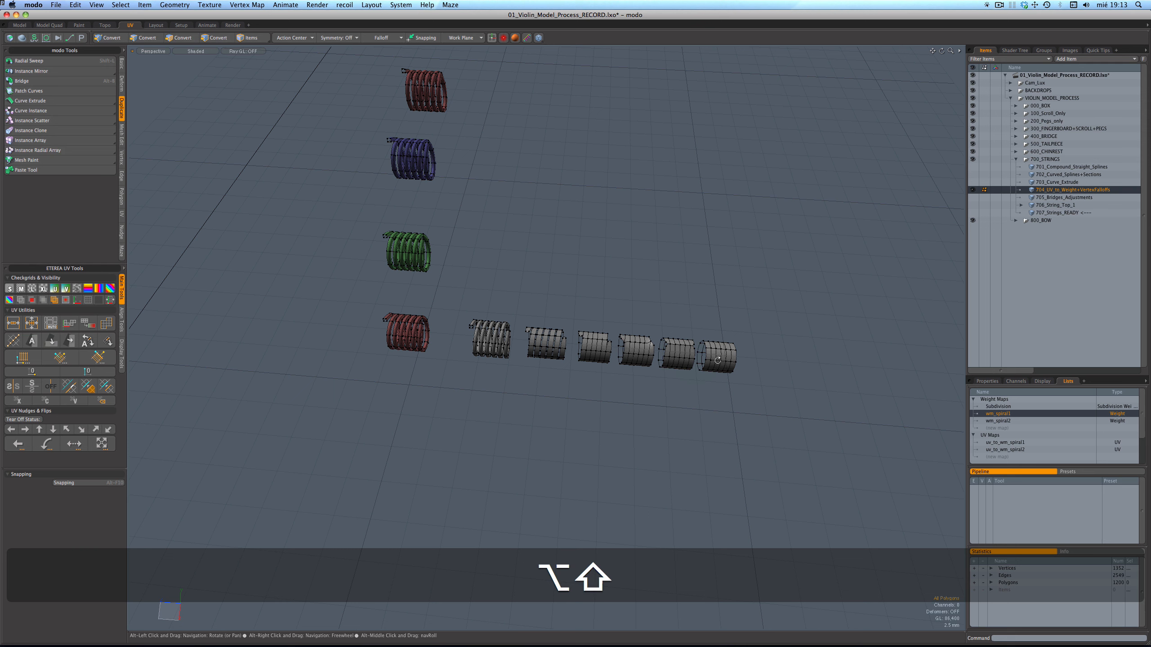
double_click(405, 331)
double_click(403, 265)
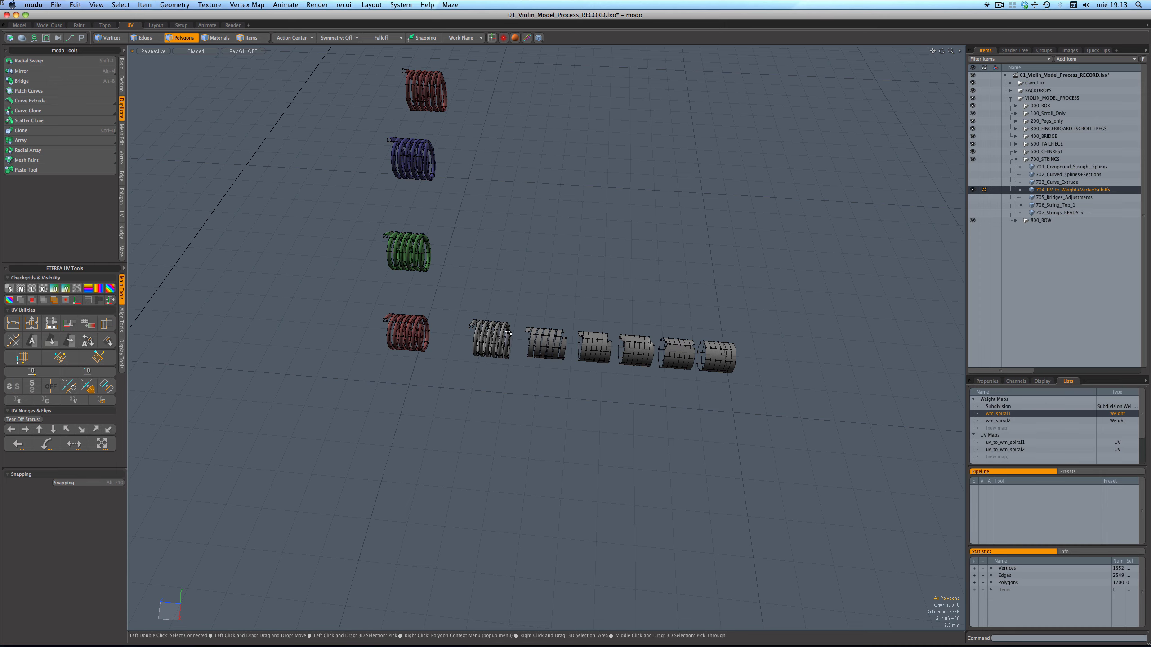
Show the other violin parts again and select the peg polygons beneath the lowest red spiral to compare them with the cylinder stages.
key(shift+KP_4)
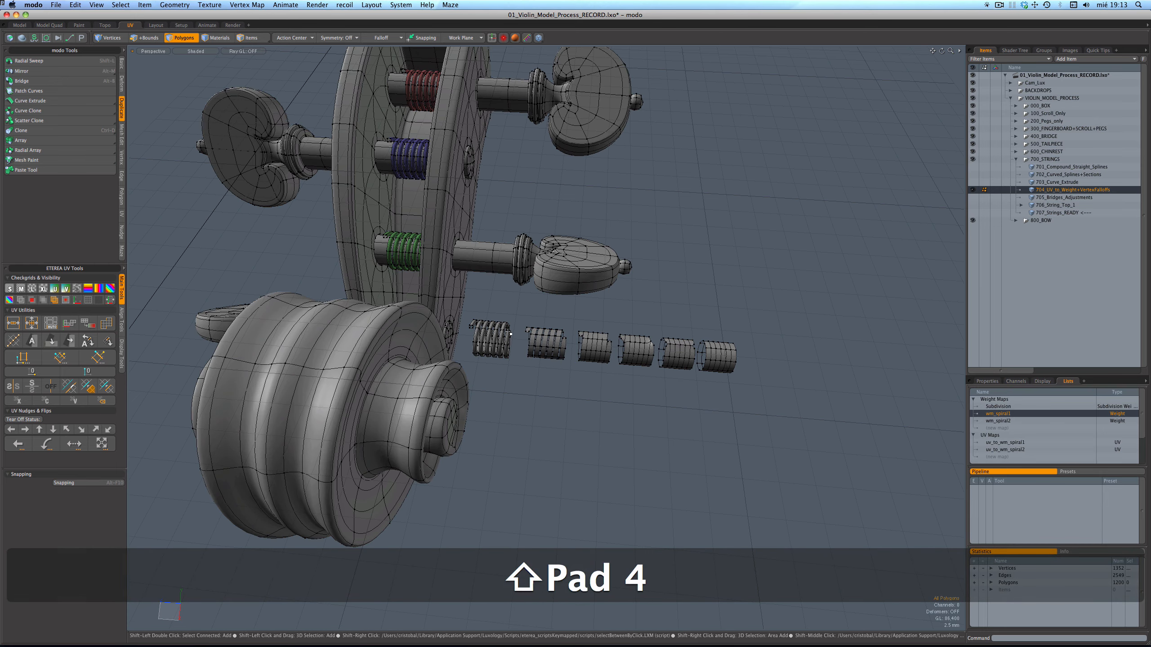
alt+drag(427, 268, 469, 345)
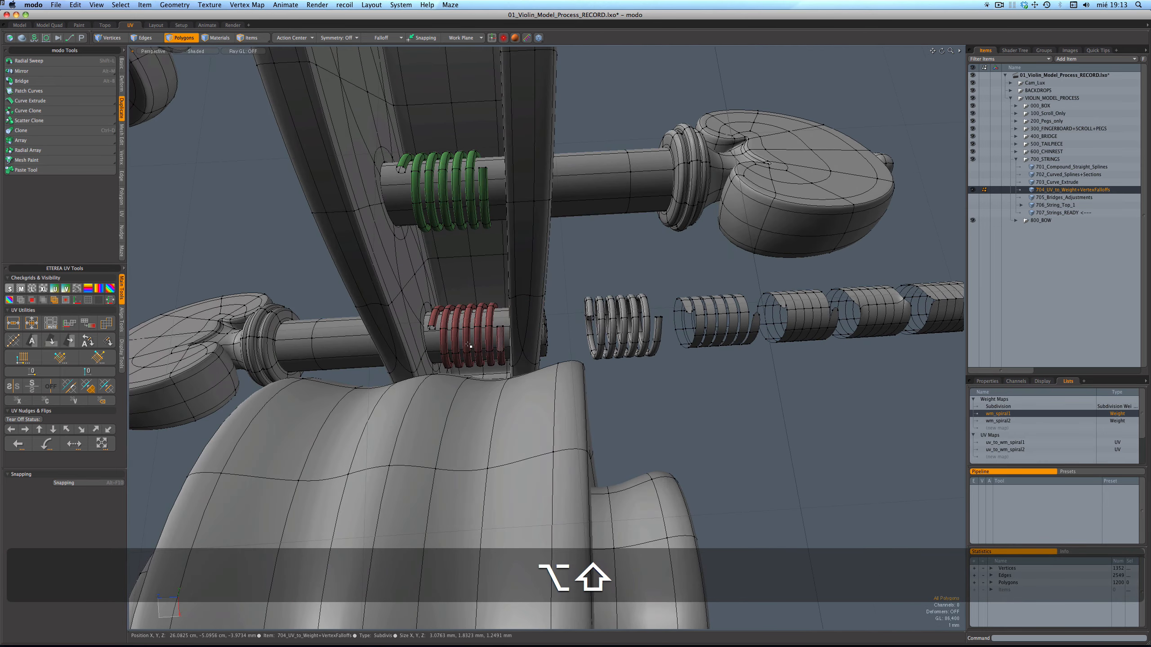
click(434, 341)
shift+click(342, 358)
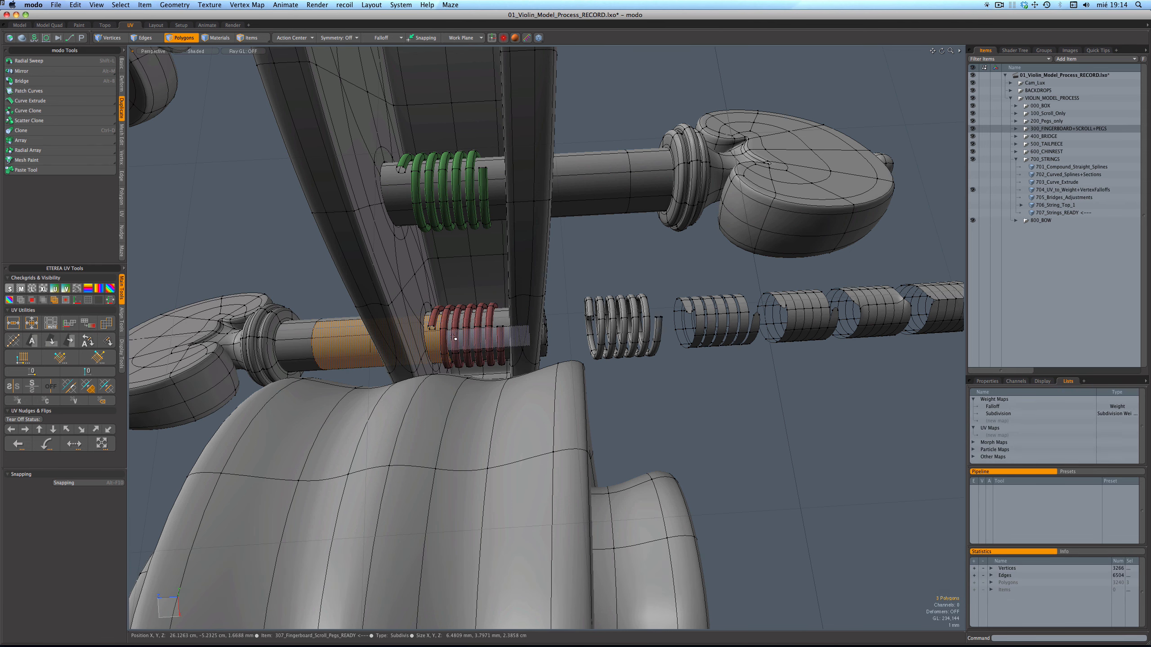
scroll(503, 339, down, 5)
scroll(503, 339, down, 5)
scroll(779, 322, up, 8)
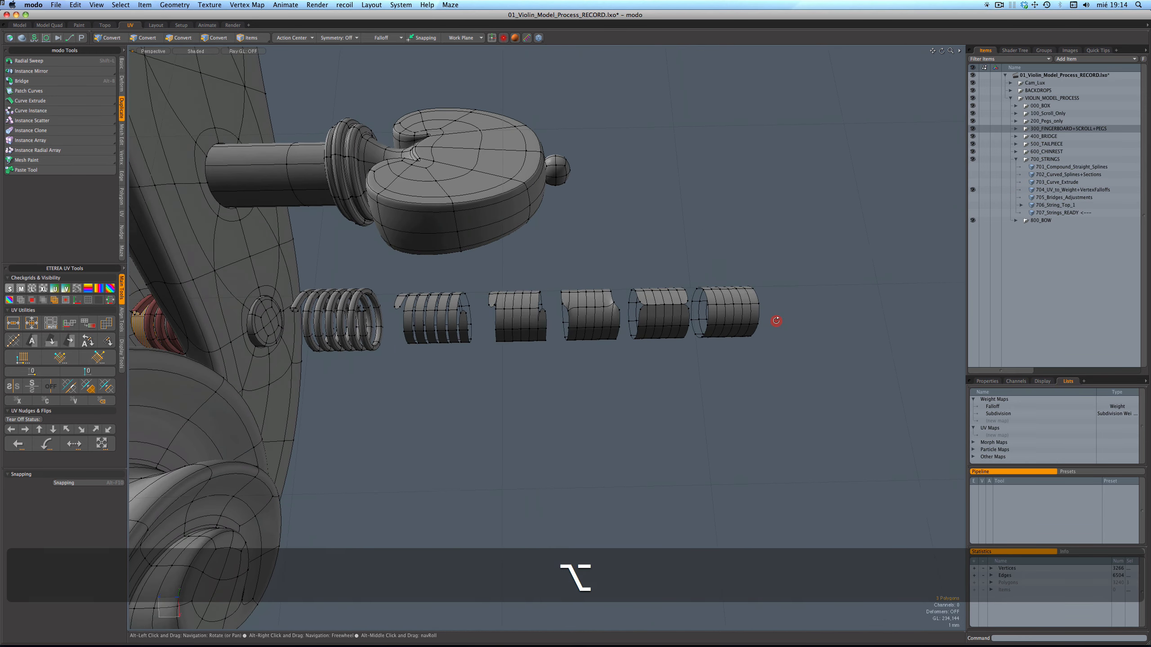
alt+drag(779, 321, 754, 319)
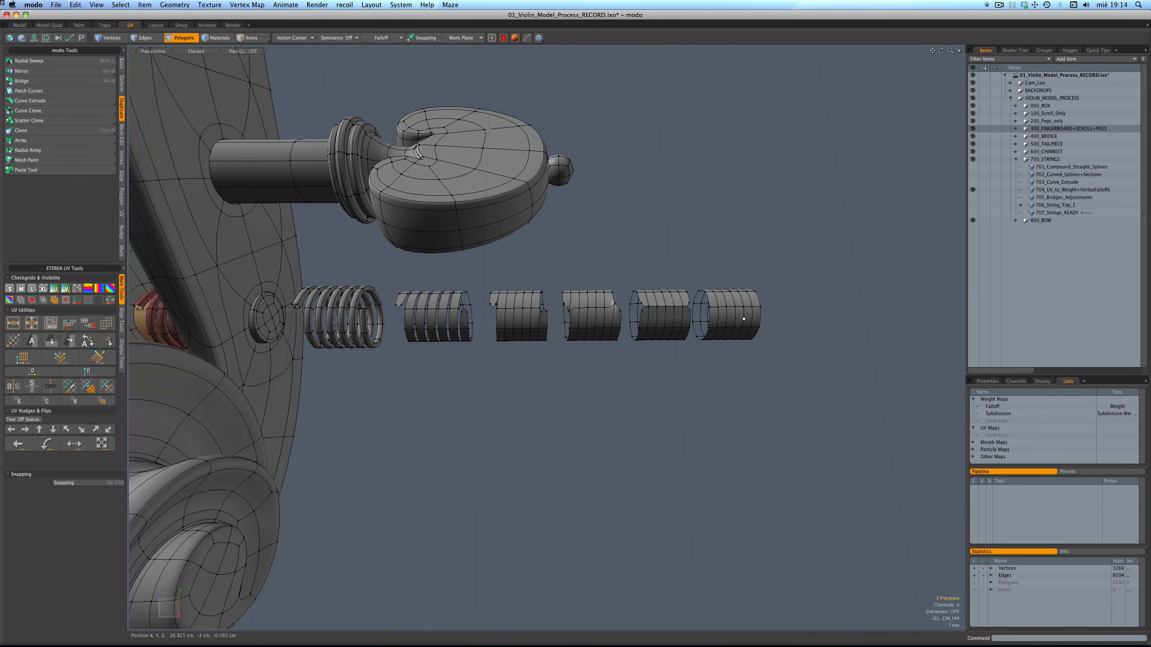
Isolate the 704_UV_to_Weight+VertexFalloffs mesh and frame the plain cylinder at the start of the spiral stages, leaving nothing selected.
key(shift+KP_8)
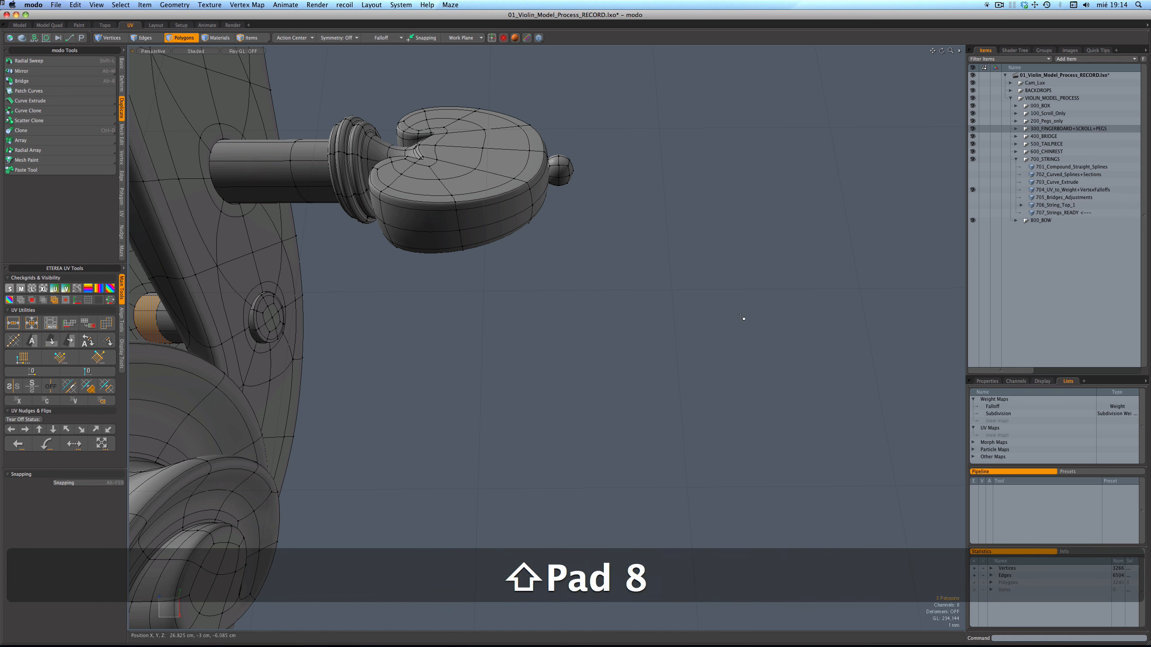
click(1056, 190)
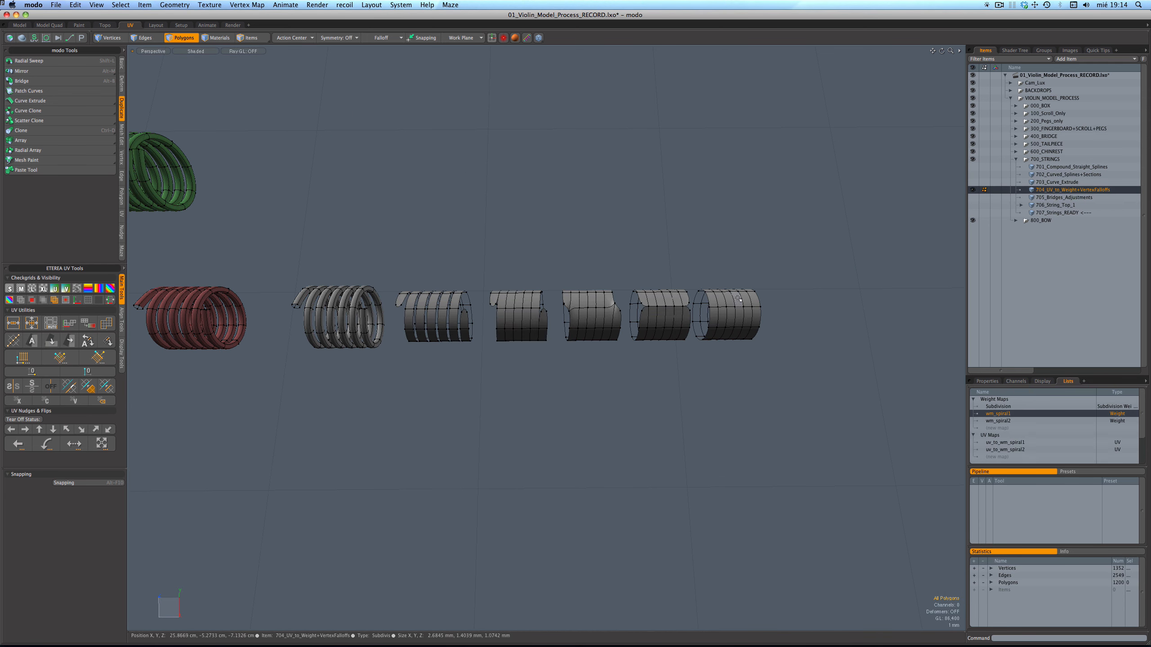
double_click(732, 310)
key(shift+a)
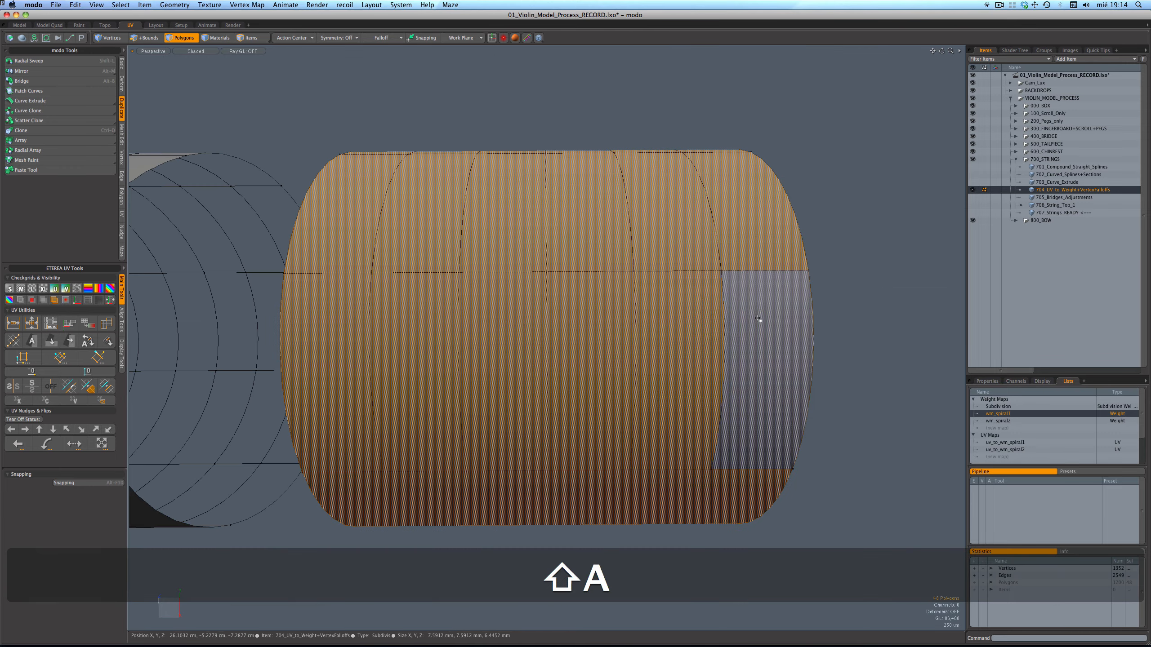
alt+drag(837, 256, 812, 300)
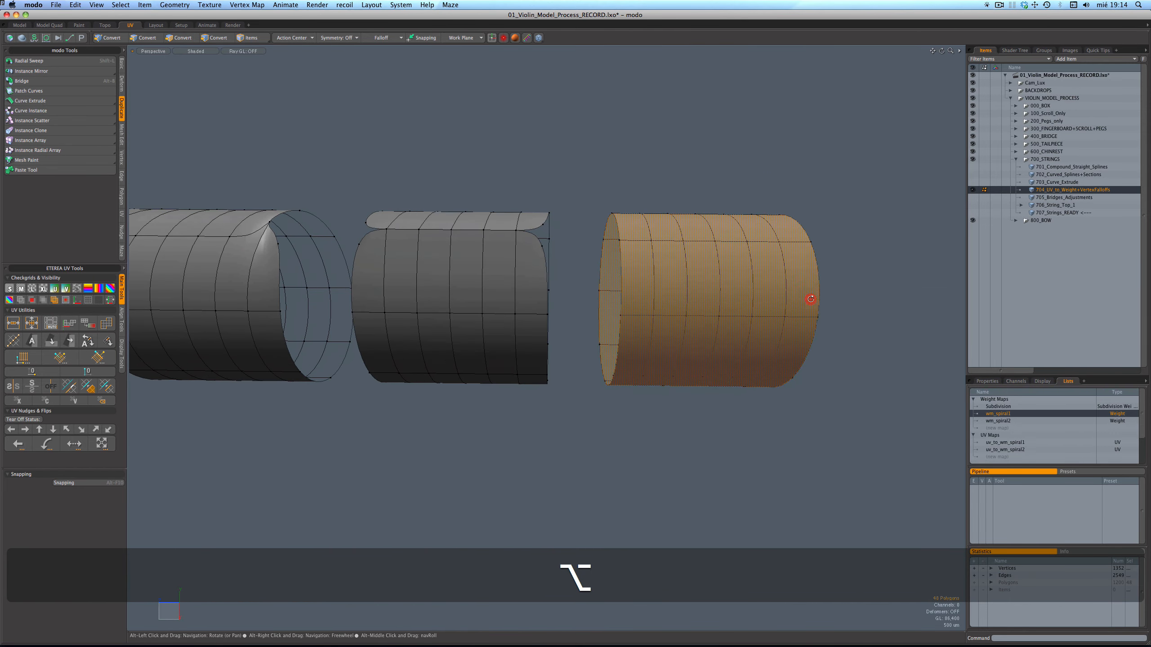
click(858, 281)
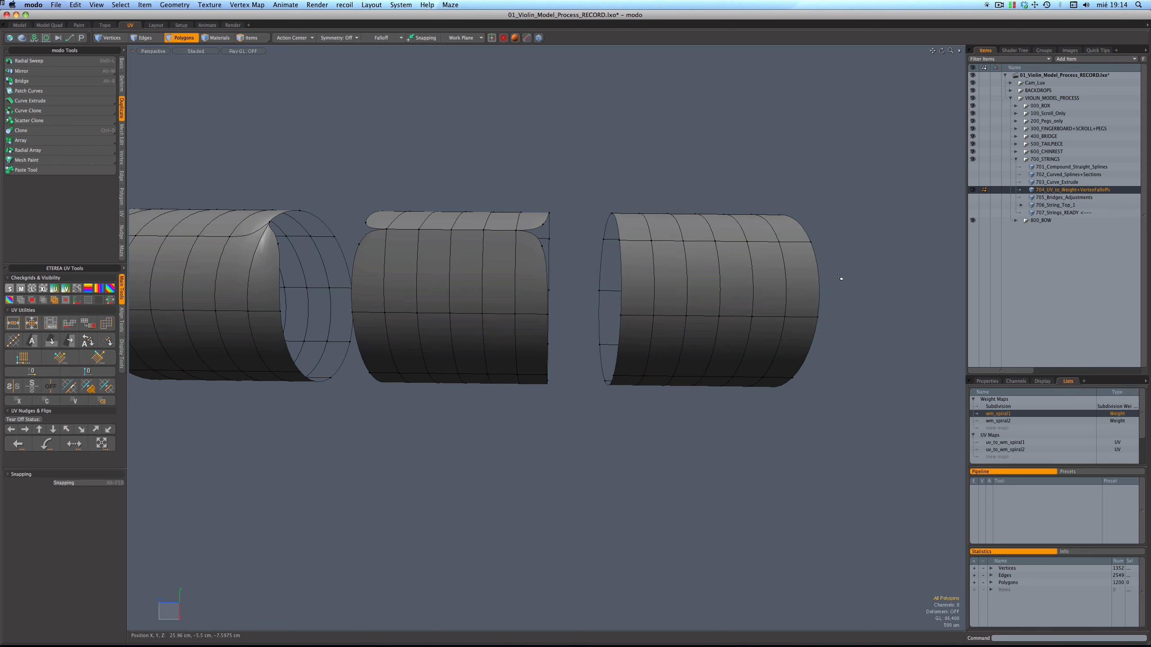
Split the plain cylinder open along its upper row of lengthwise edges.
mouse_move(671, 263)
alt+mouse_down()
mouse_move(717, 247)
mouse_move(670, 264)
alt+mouse_up()
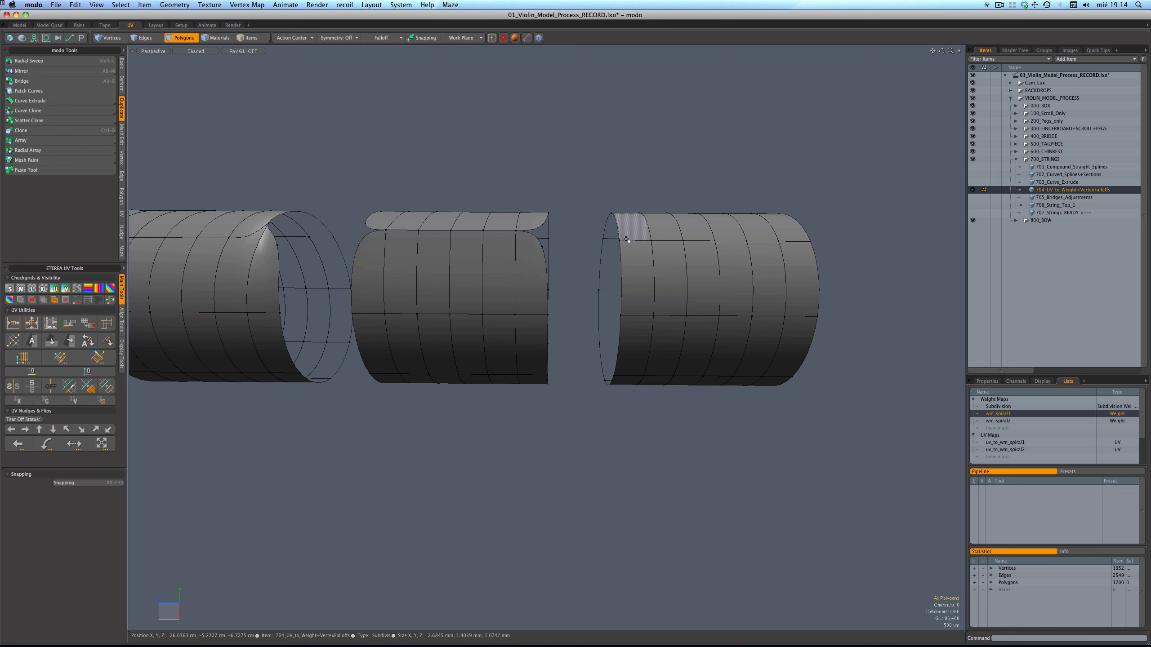
key(2)
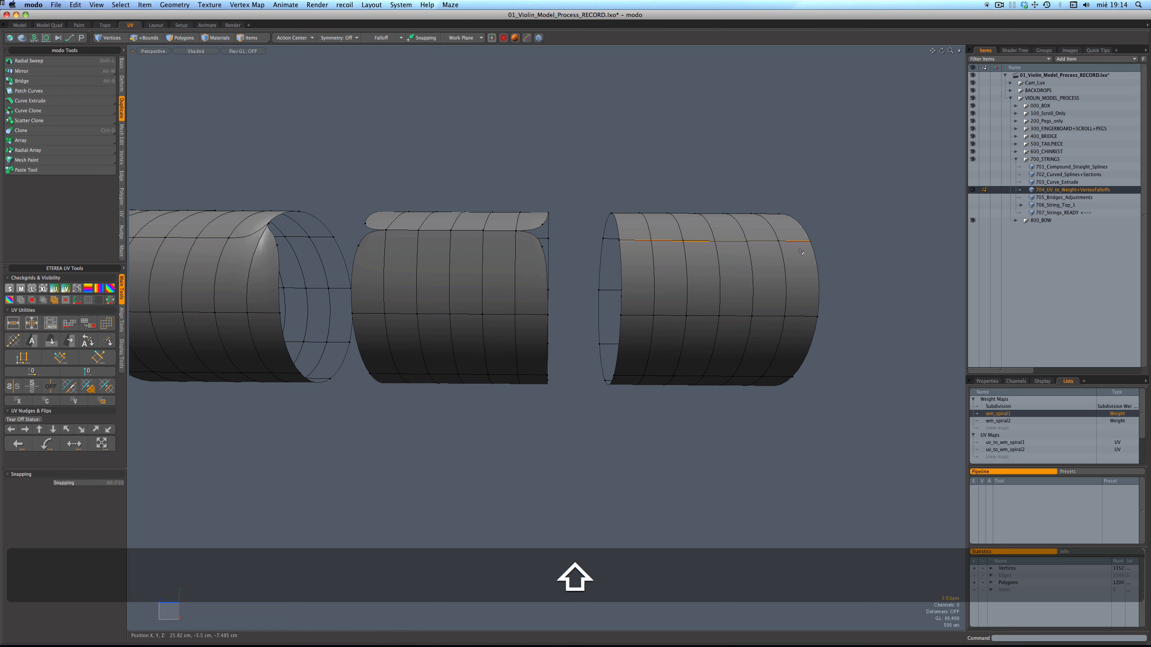
key(shift+s)
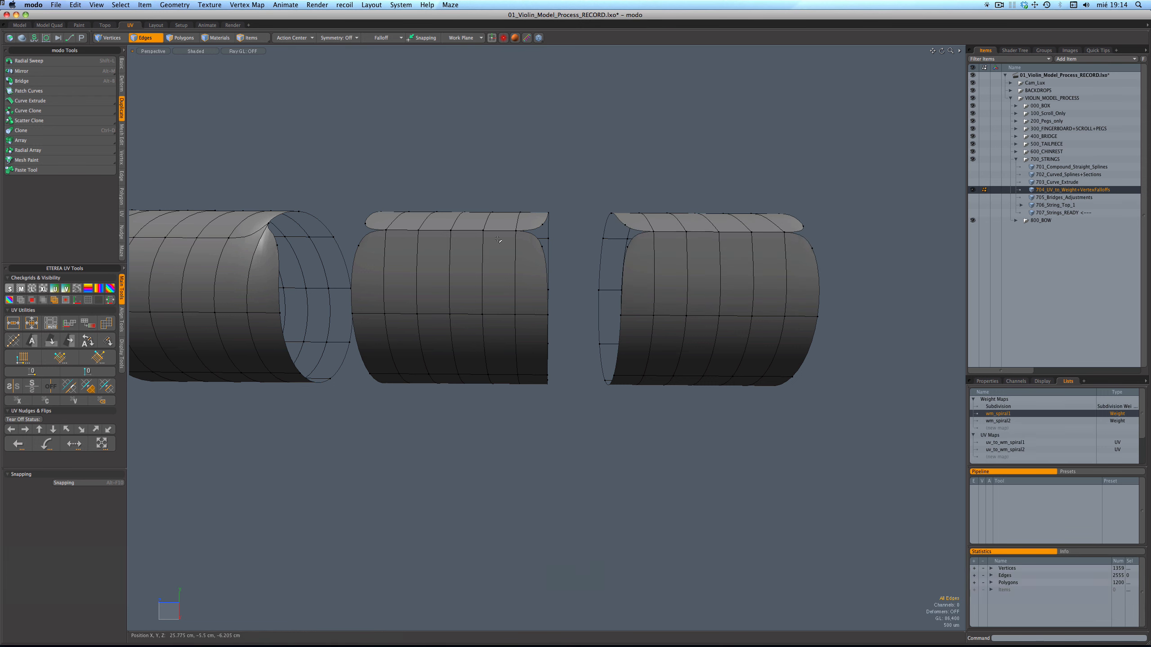
Display the wm_spiral1 weight map on the cylinder stages and look up the Vertex Map falloff option.
scroll(494, 252, down, 5)
scroll(513, 260, up, 4)
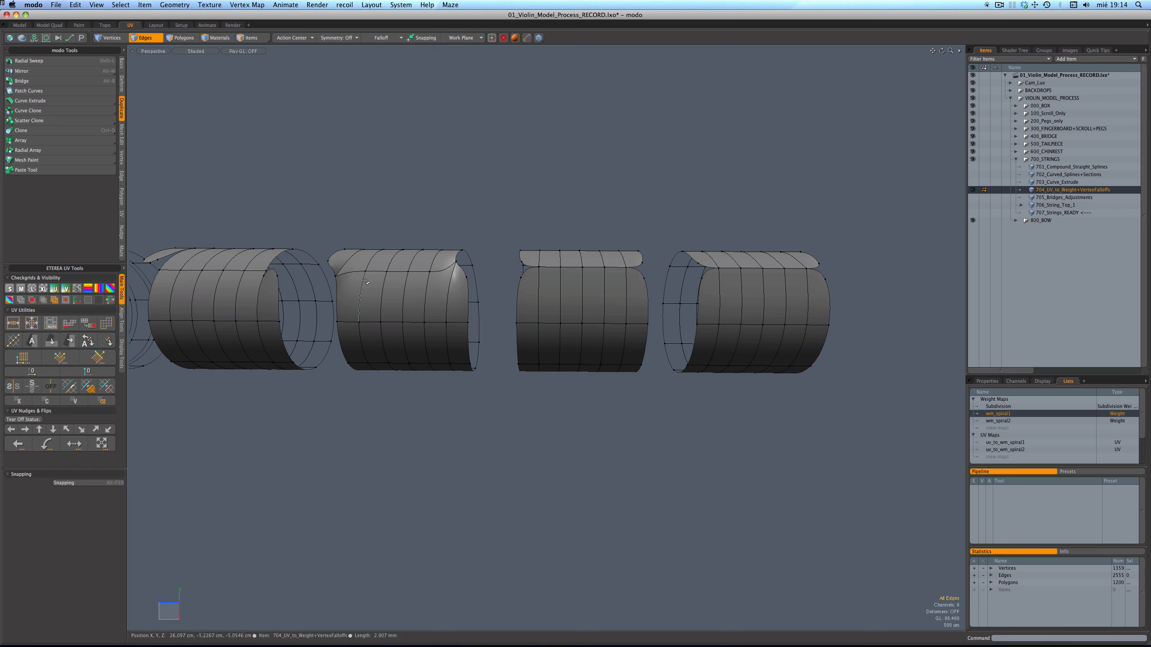
key(KP_9)
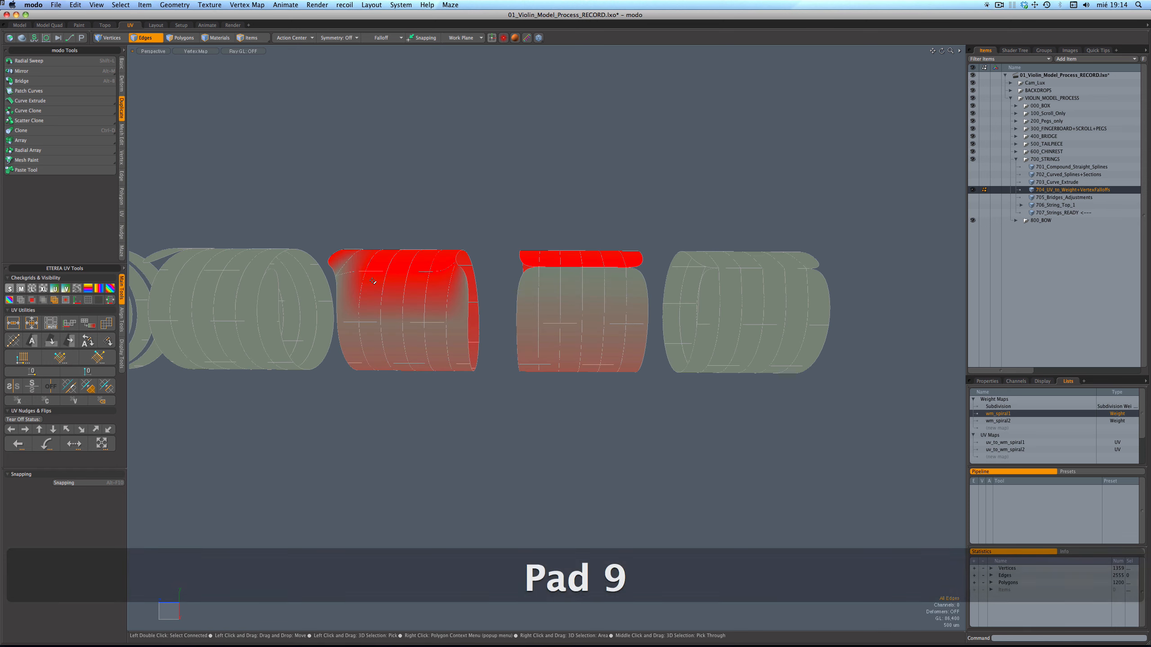
alt+drag(910, 345, 697, 263)
key(3)
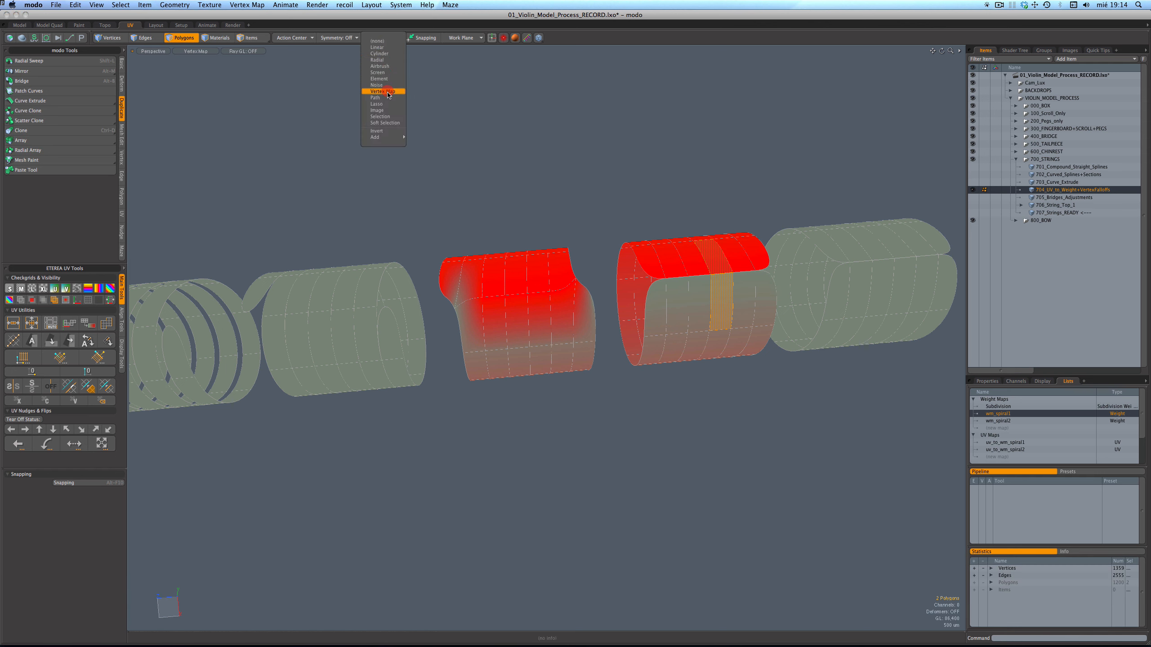
click(399, 17)
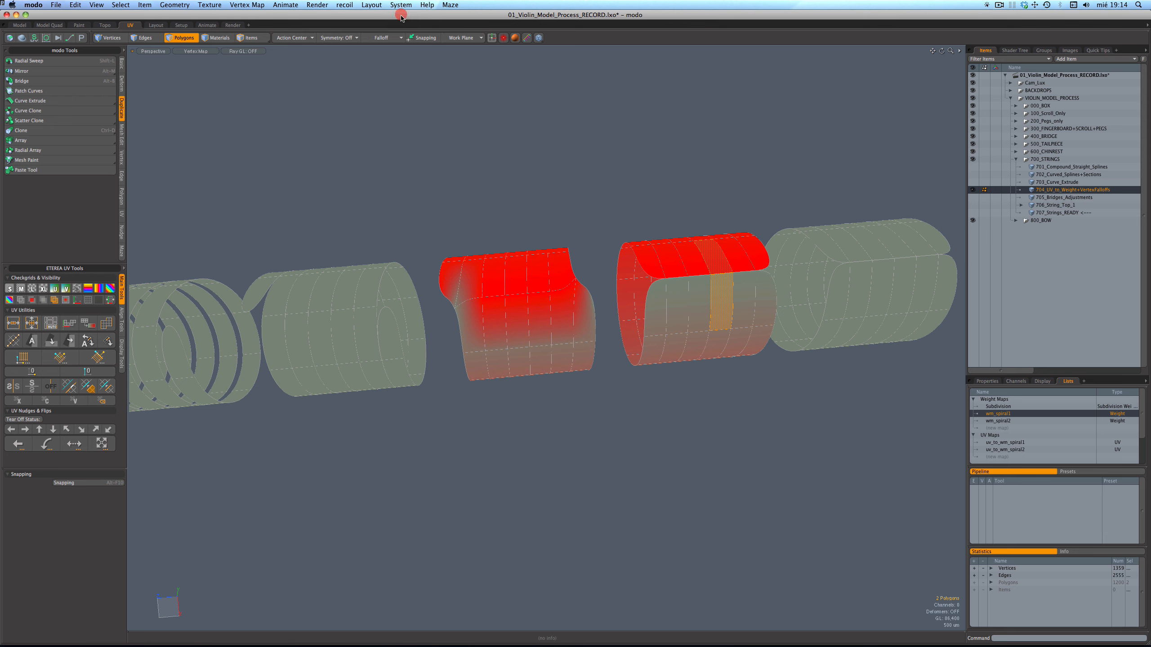
Return to shaded display, turn subdivision off, and examine the polygons of the cylinder stage offset along its cut.
double_click(516, 284)
key(KP_4)
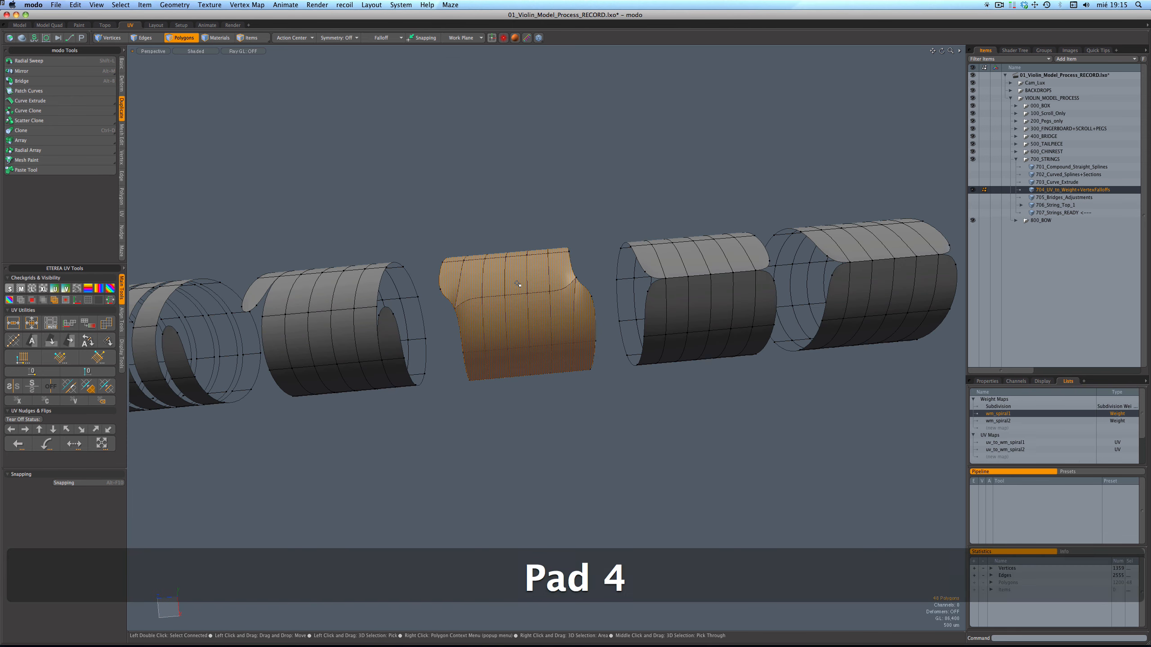
click(553, 238)
key(Tab)
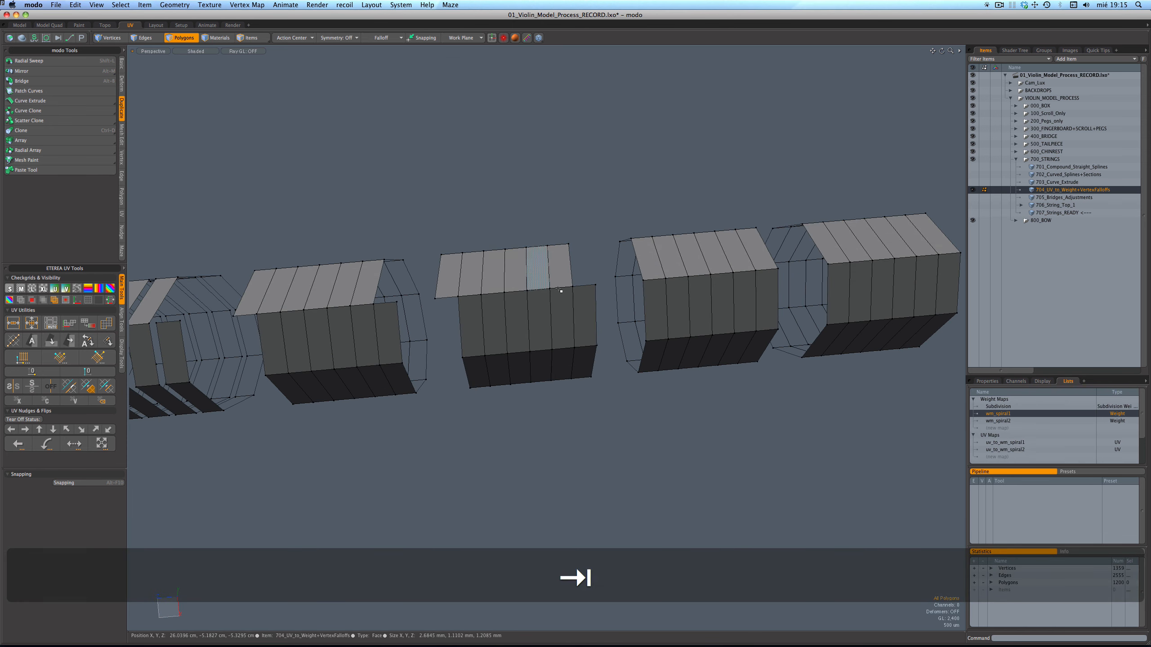
alt+drag(554, 238, 532, 287)
double_click(675, 265)
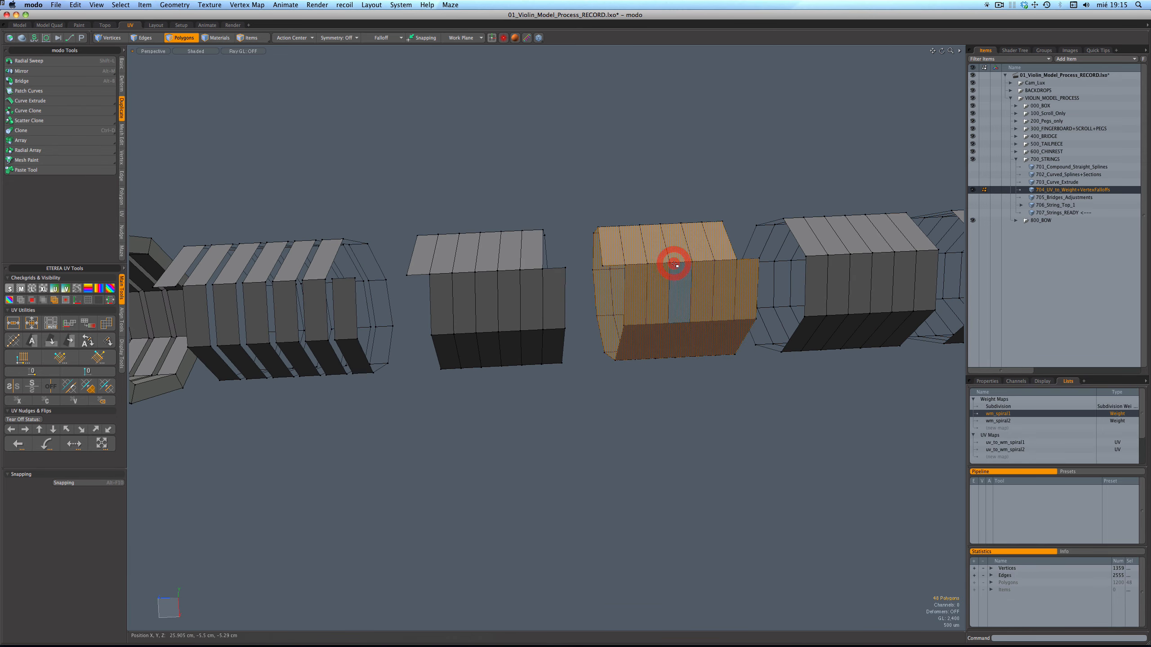
click(677, 195)
Turn subdivision back on and split the offset cylinder into separate bands along its ring edges.
key(Tab)
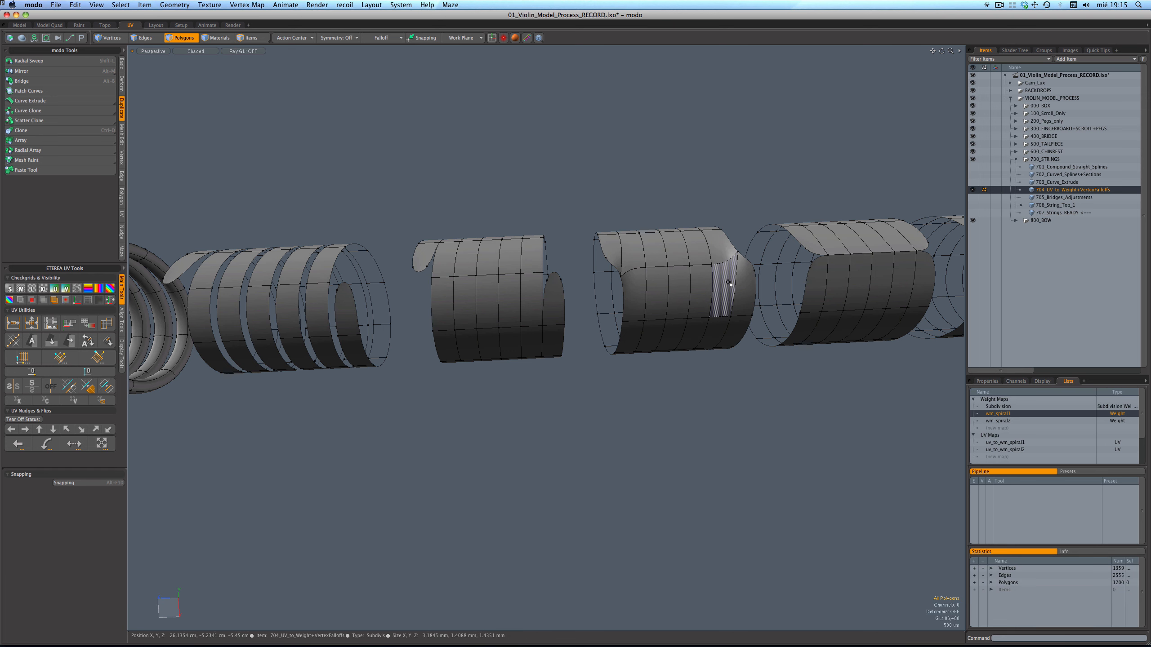
key(2)
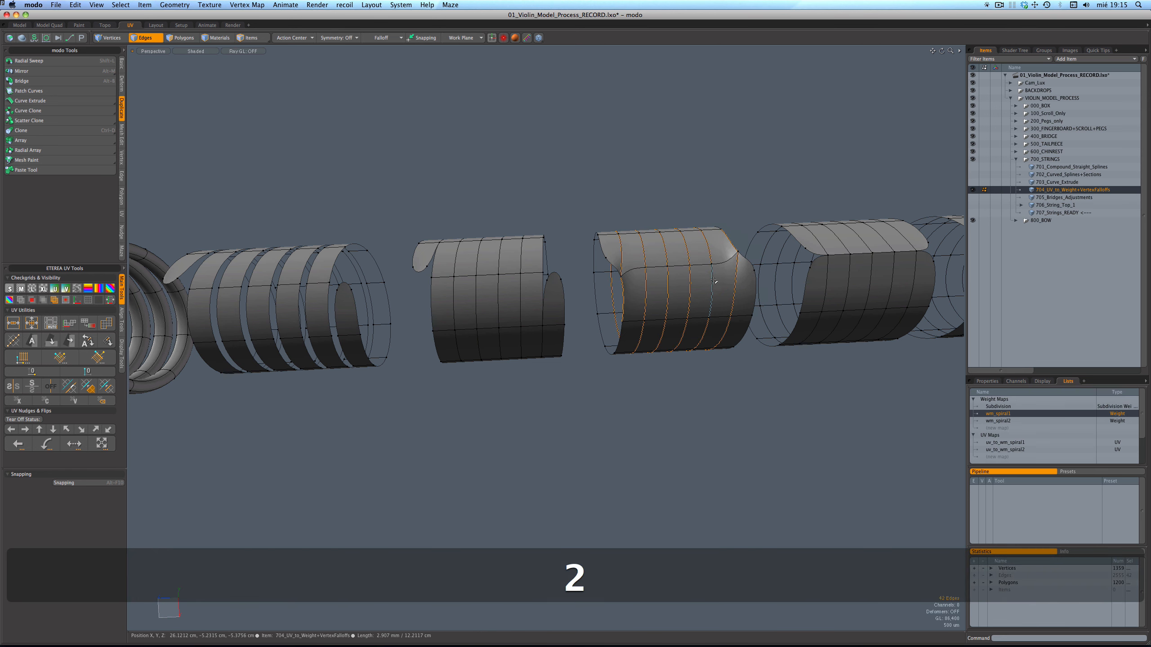
key(shift+s)
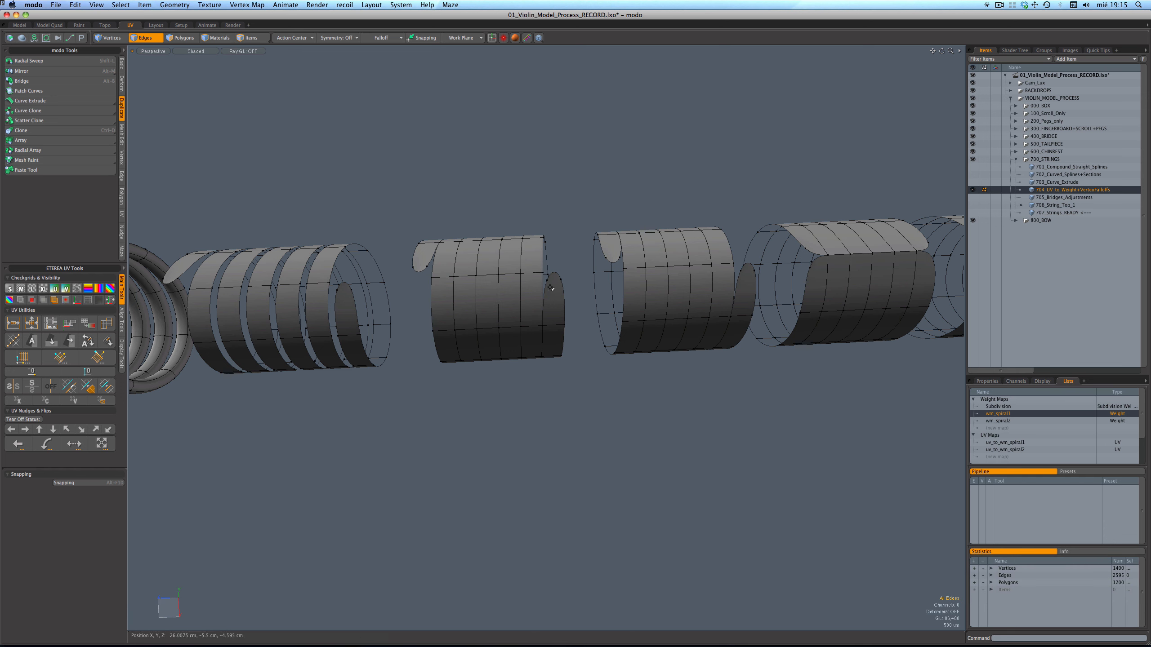
Try moving the end polygons of the next cylinder stage away from it, then undo the move and clear the selection.
key(3)
shift+click(557, 324)
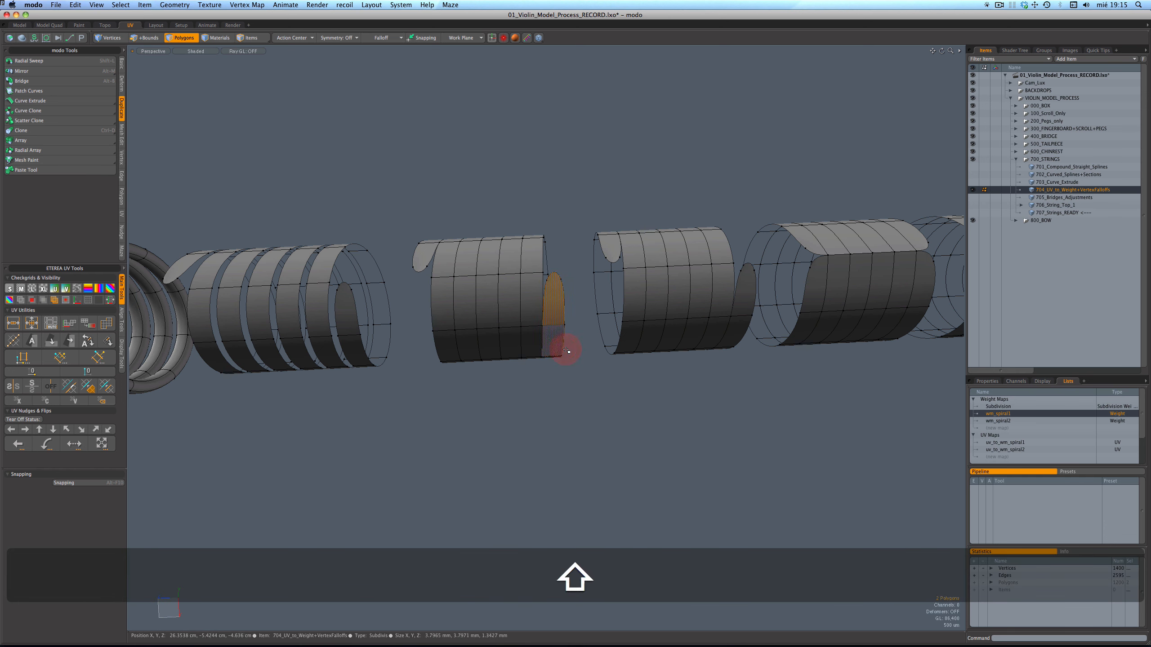
key(w)
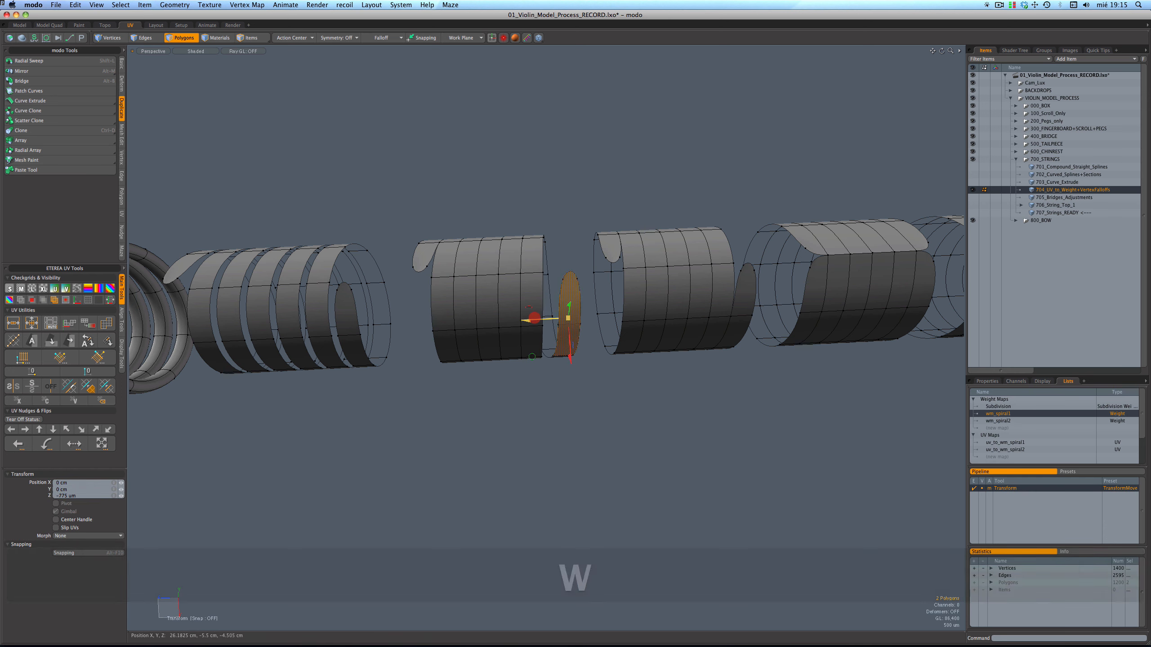
key(super+z)
click(546, 196)
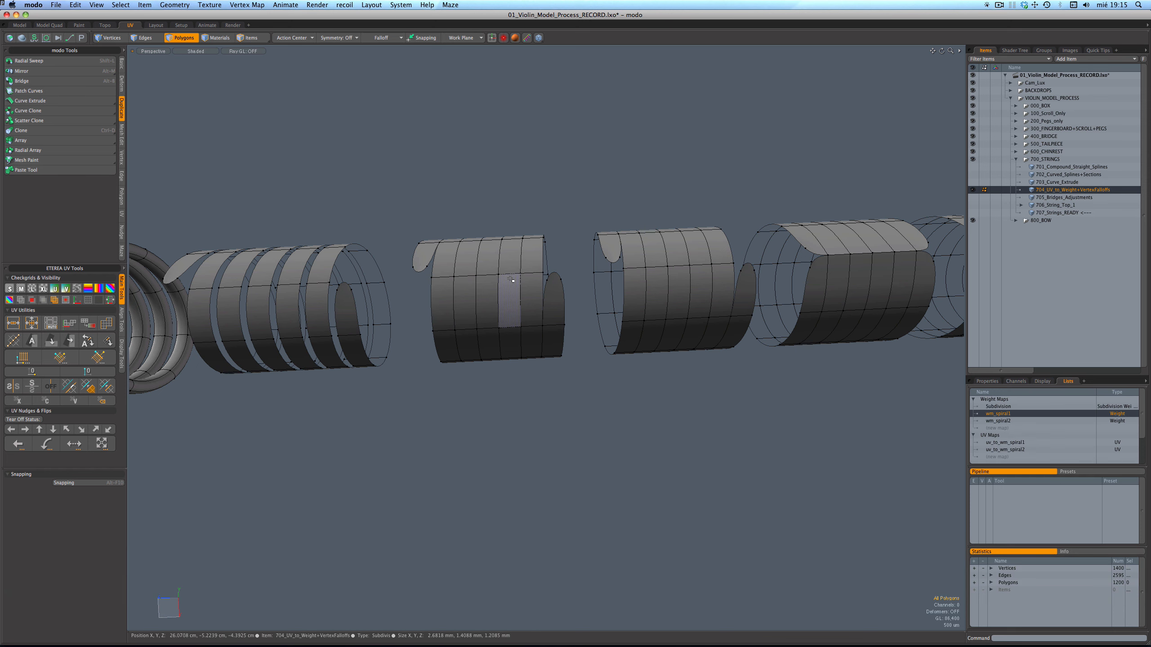
Display the wm_spiral1 and wm_spiral2 weight maps in turn and compare their gradients on the banded cylinder stages.
alt+shift+drag(528, 267, 670, 259)
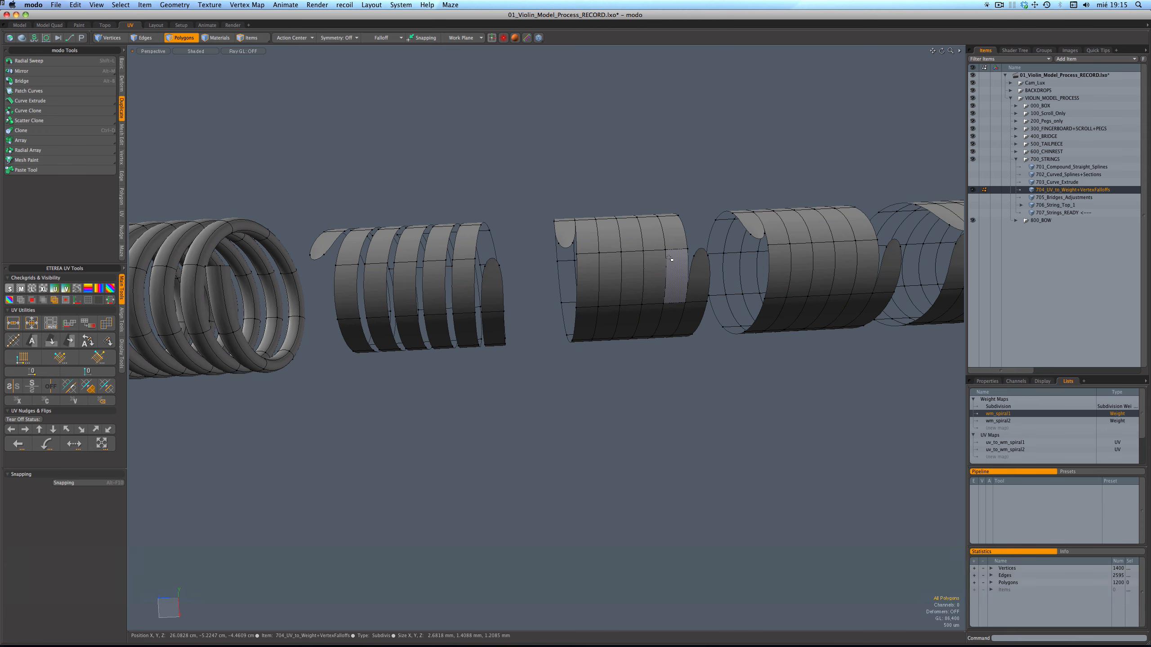
key(KP_9)
alt+shift+drag(829, 253, 798, 355)
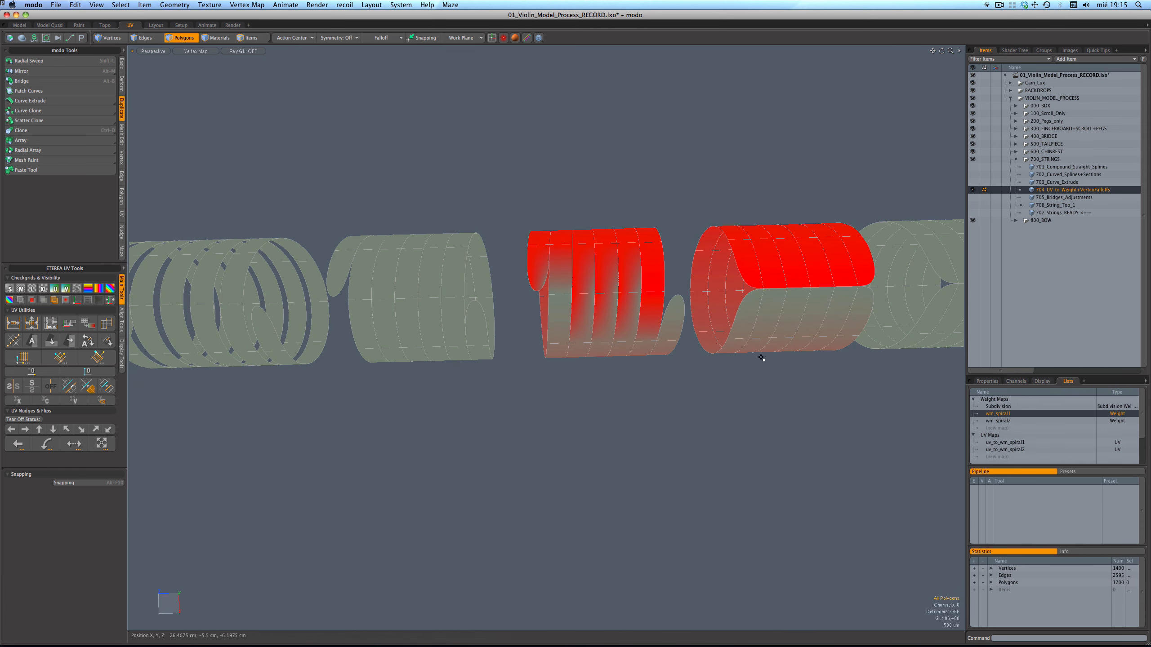
click(998, 421)
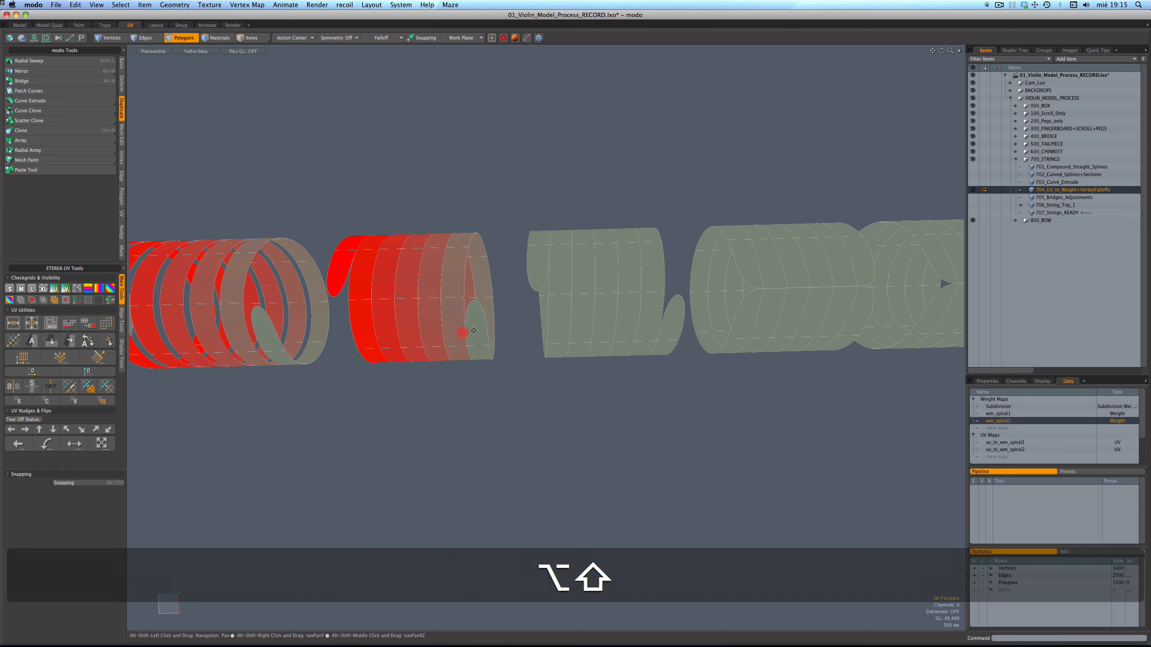
alt+shift+drag(623, 317, 581, 299)
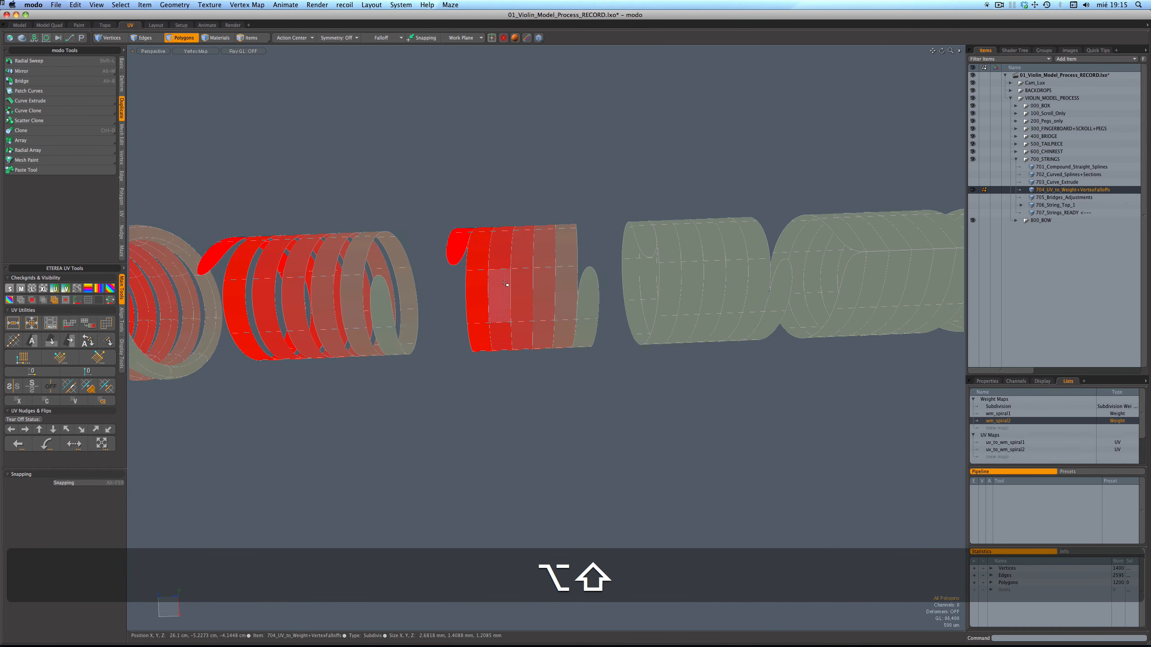
Select the banded cylinder stage and move it about 1 mm along Z using a Vertex Map falloff from wm_spiral2, then clear the selection.
double_click(580, 299)
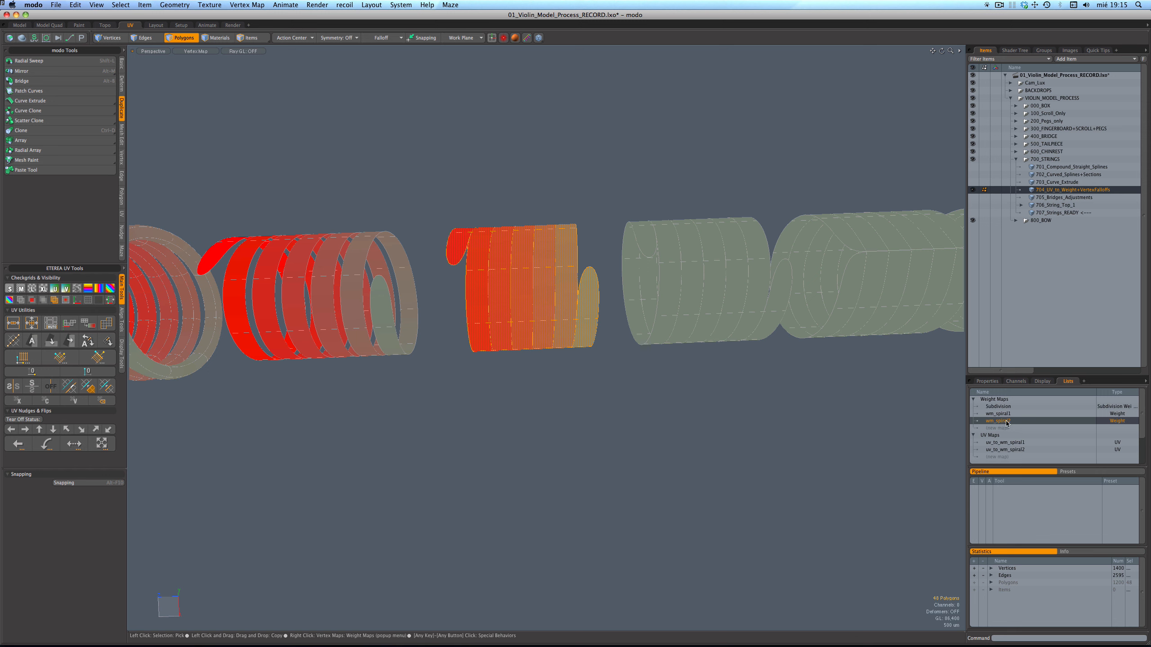
click(386, 40)
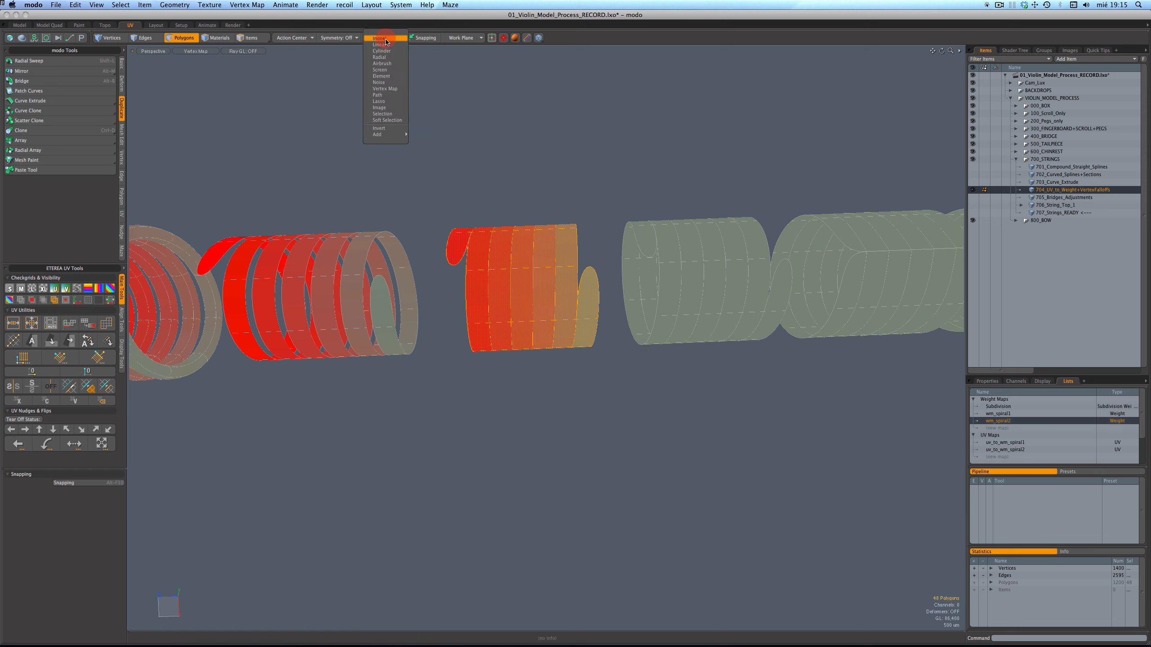
click(384, 89)
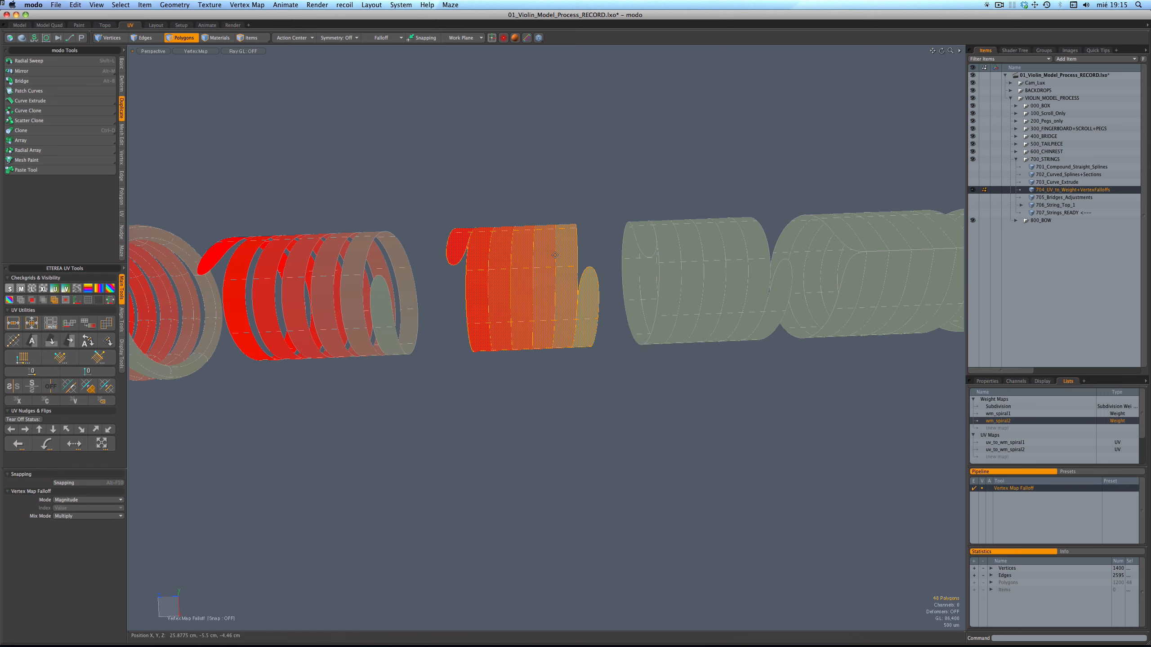
key(w)
drag(523, 289, 498, 289)
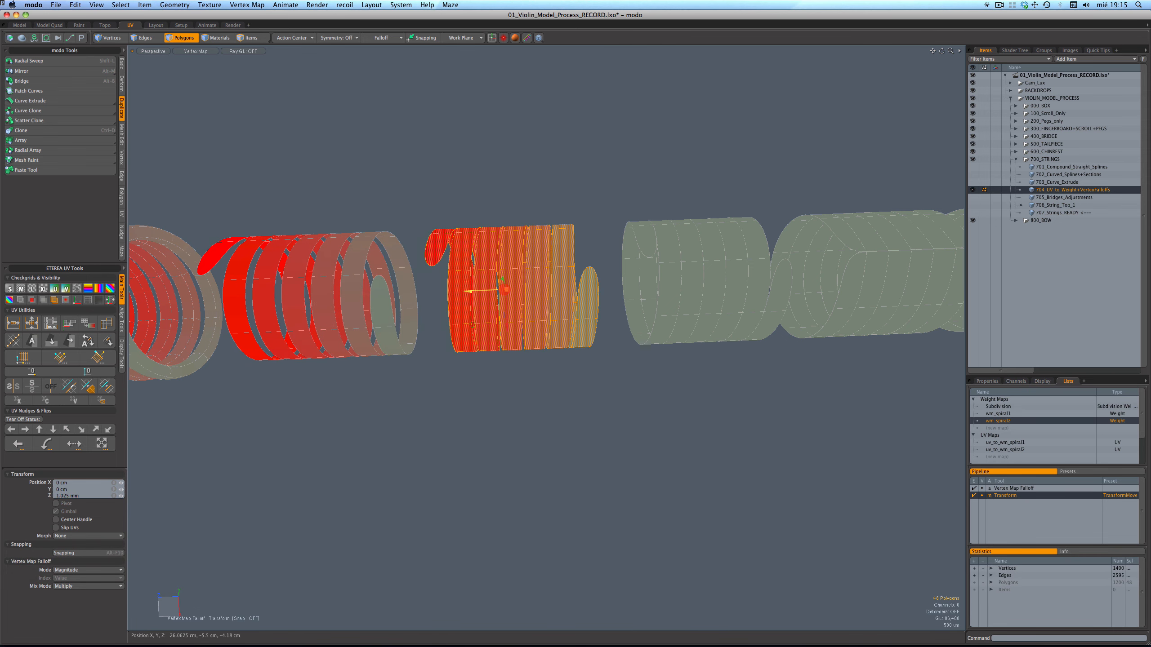
key(Escape)
scroll(539, 183, down, 3)
click(396, 261)
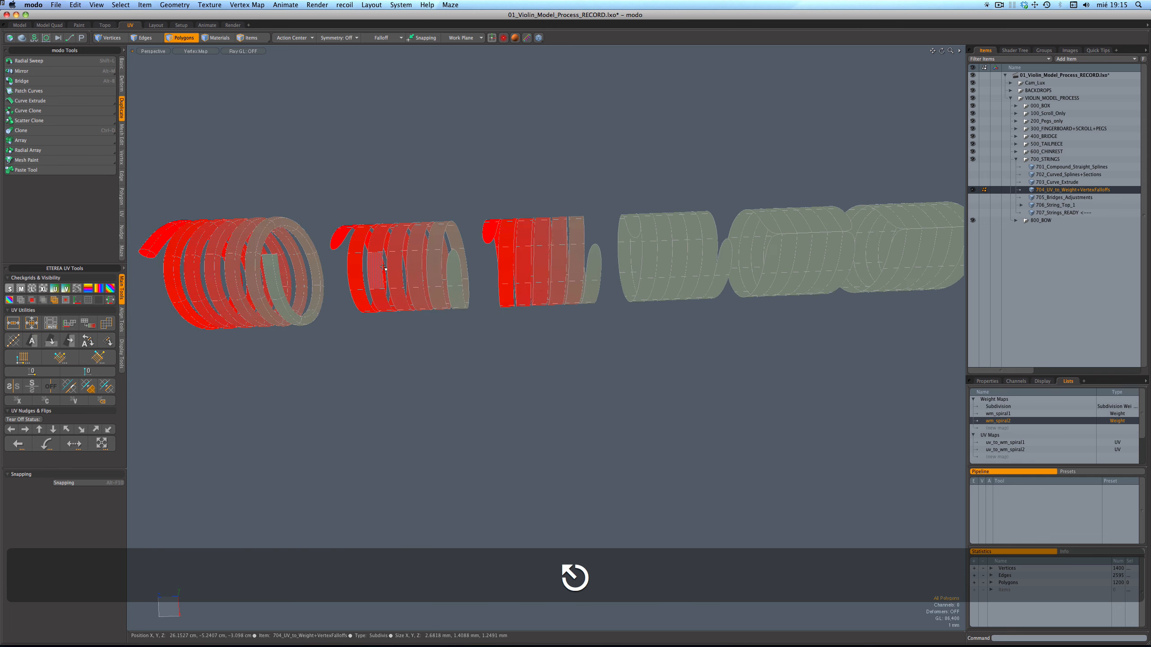
Return to shaded display and examine the polygons of the thickened spiral and banded stages with subdivision off, then turn subdivision back on.
click(398, 199)
key(KP_4)
key(KP_4)
key(KP_4)
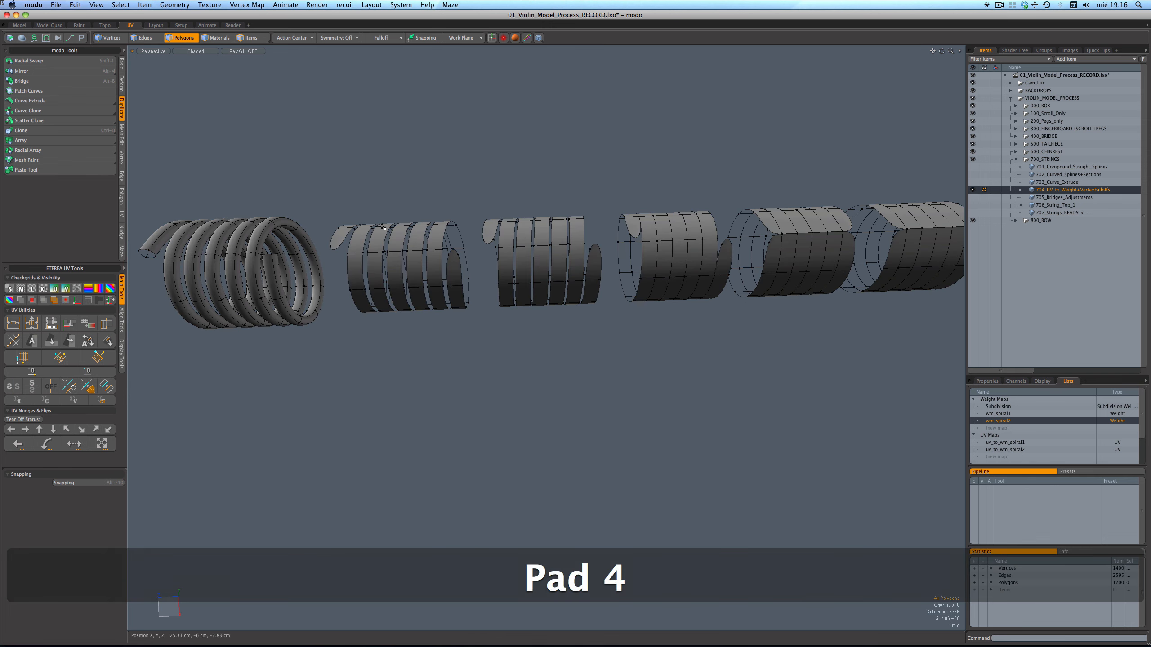
key(Tab)
mouse_move(484, 211)
alt+mouse_down()
mouse_move(496, 200)
mouse_move(689, 180)
alt+mouse_up()
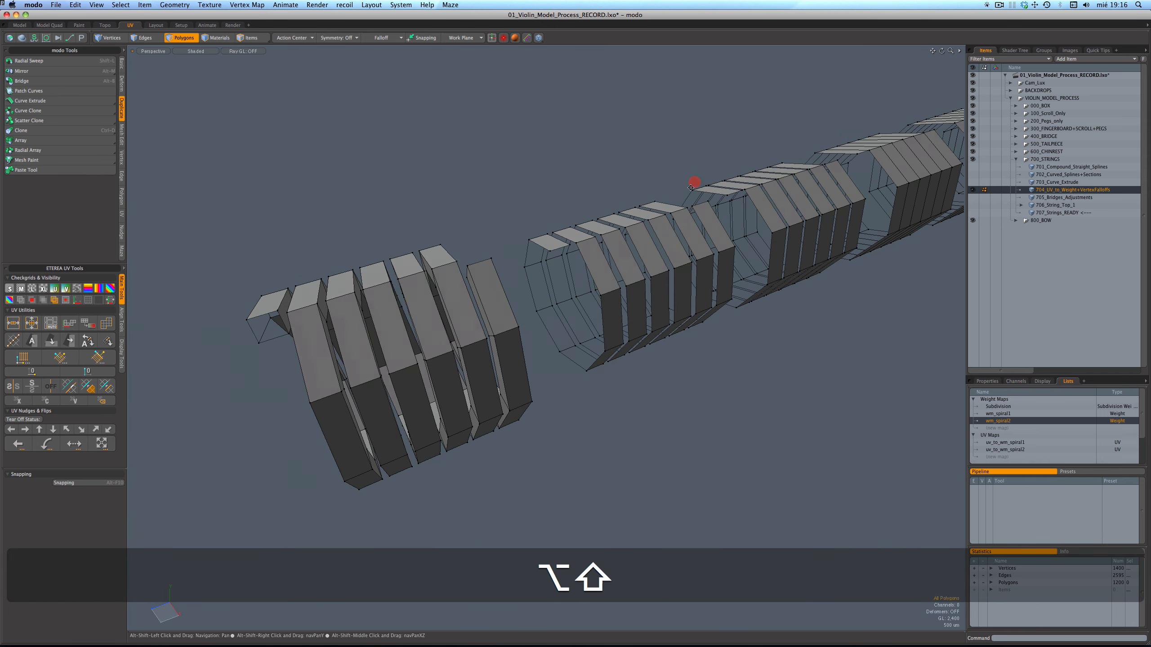
double_click(655, 257)
alt+drag(655, 257, 521, 171)
click(535, 201)
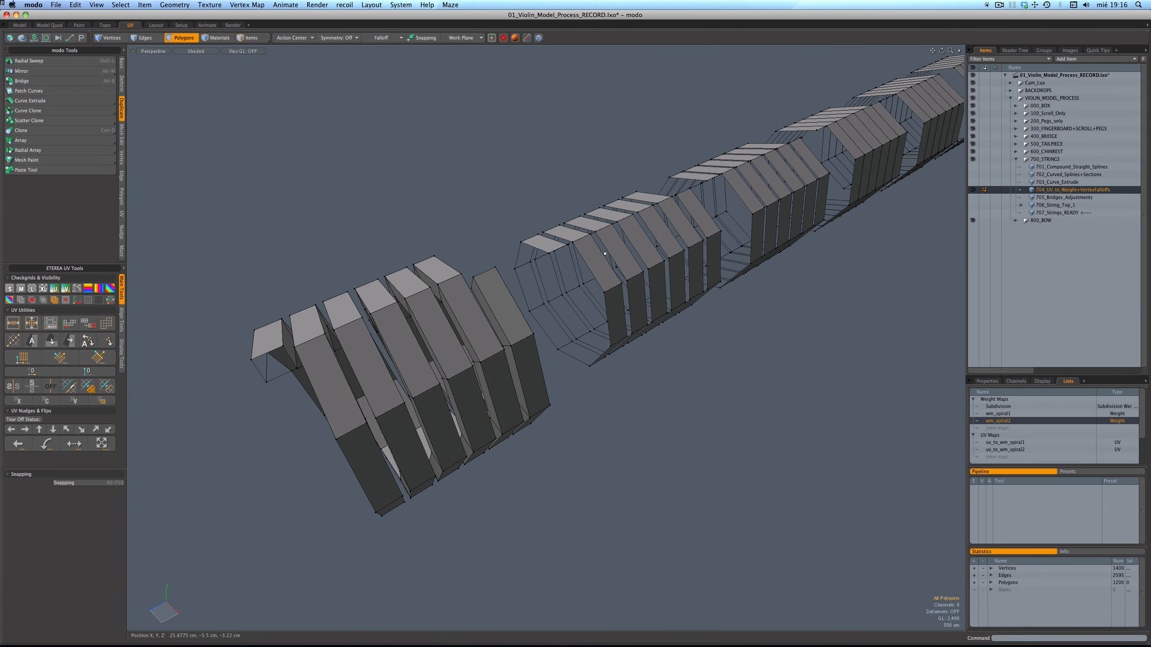
double_click(595, 250)
double_click(458, 287)
click(479, 220)
key(Tab)
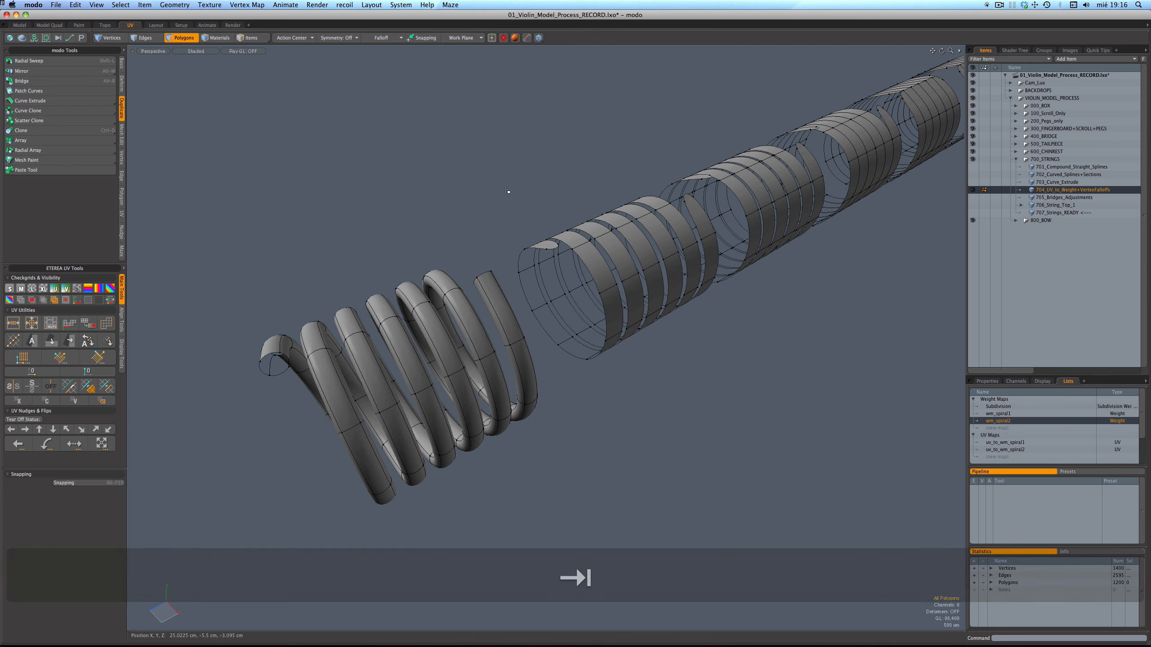
Make 705_Bridges_Adjustments the active mesh and show 307_Fingerboard_Scroll_Pegs_READY together with it.
scroll(521, 231, down, 3)
alt+drag(521, 232, 606, 317)
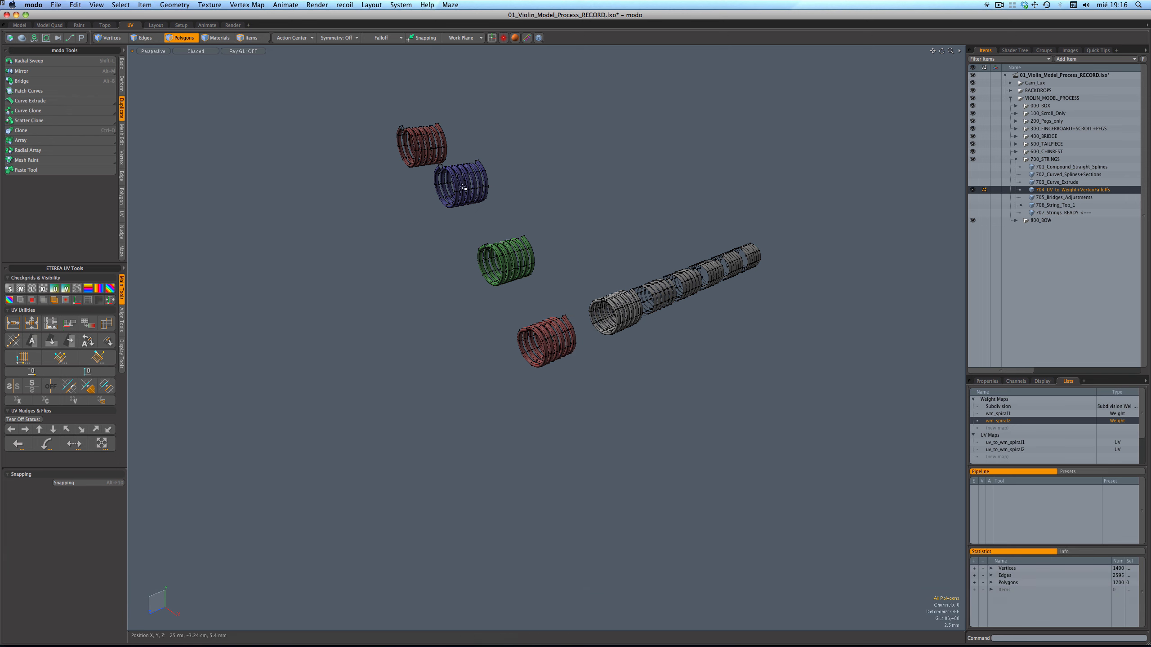
alt+drag(434, 136, 586, 249)
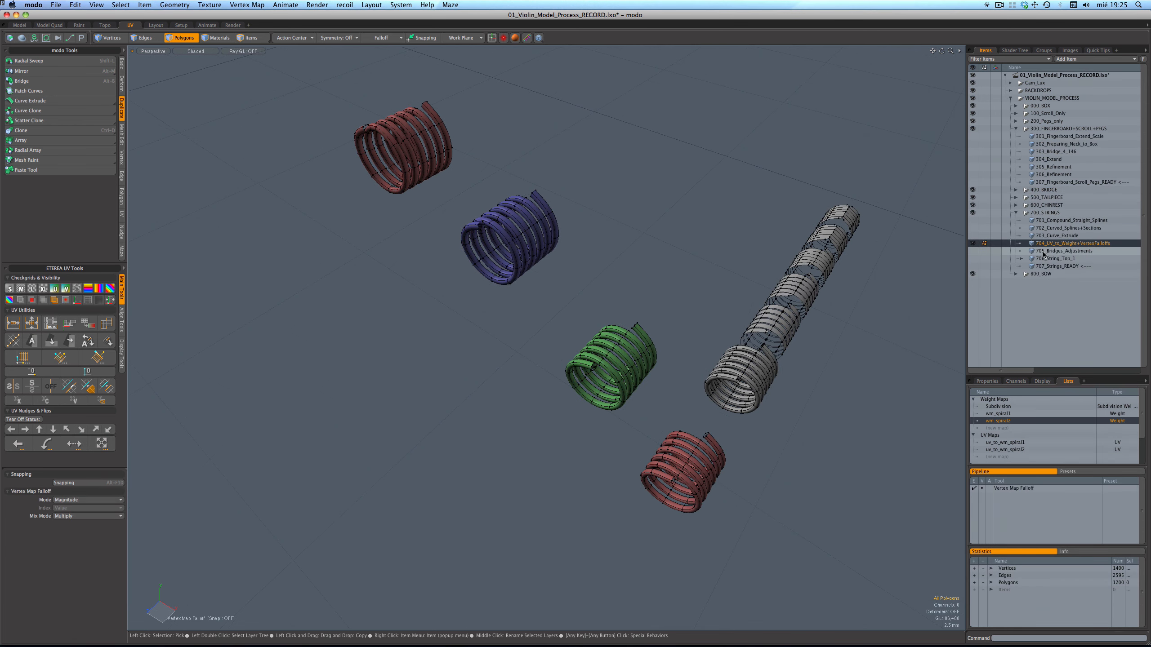
click(1042, 251)
alt+drag(732, 216, 666, 266)
click(972, 181)
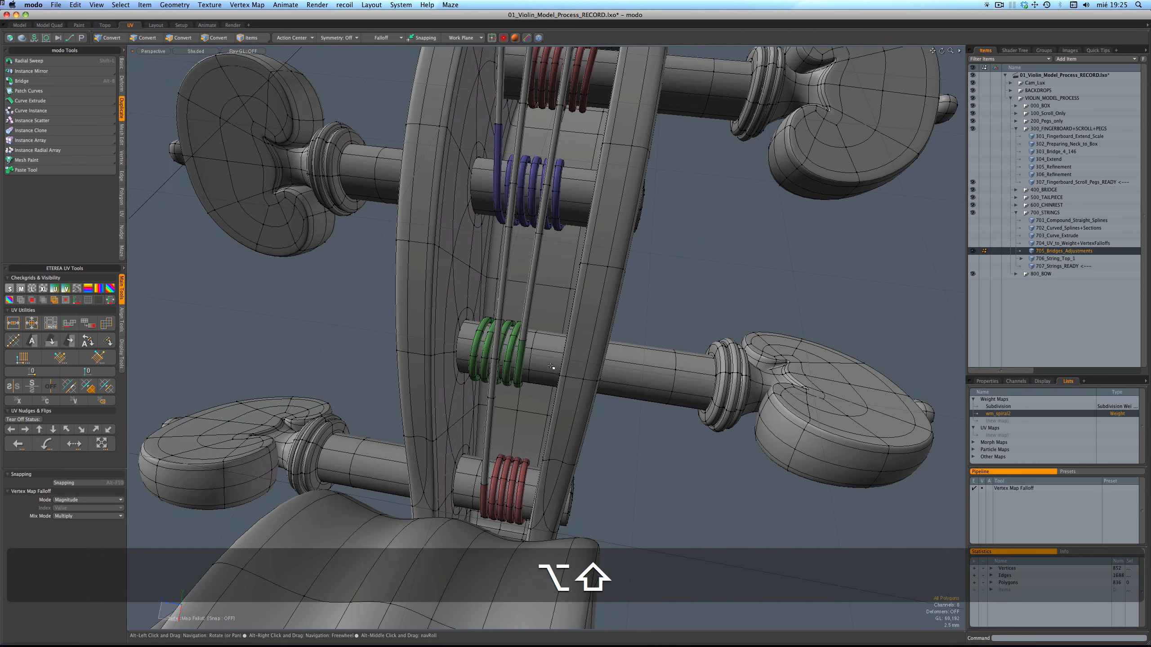
Examine the coloured string spirals around the pegs in shaded display and with the wm_spiral2 weight map displayed.
key(alt)
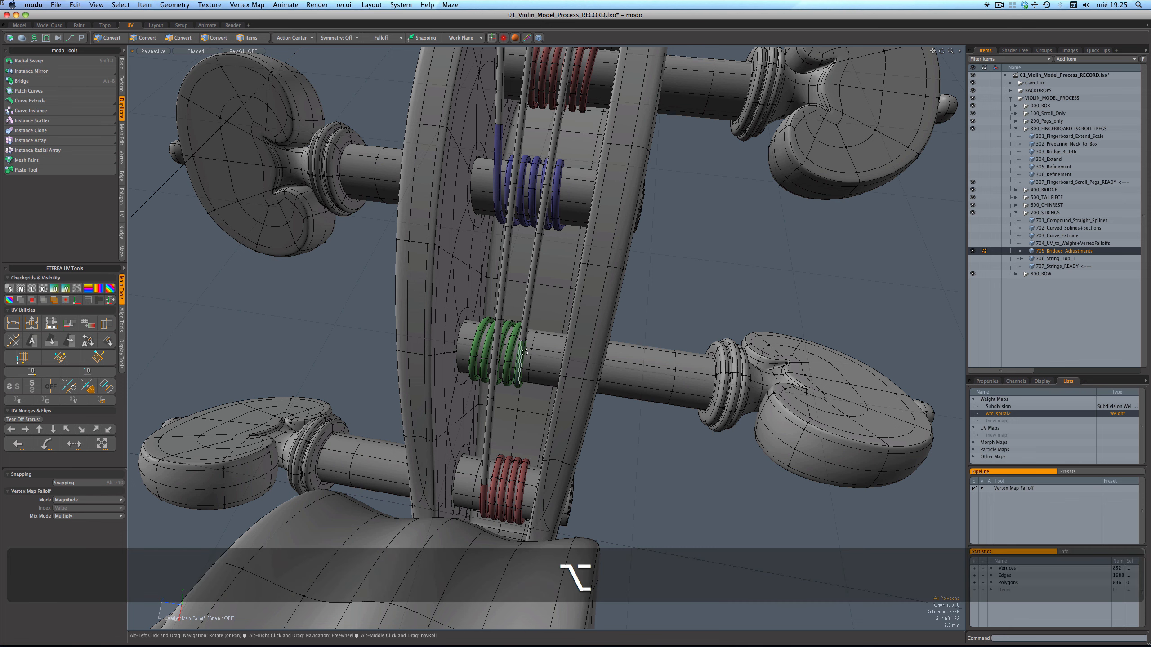
alt+drag(522, 338, 572, 449)
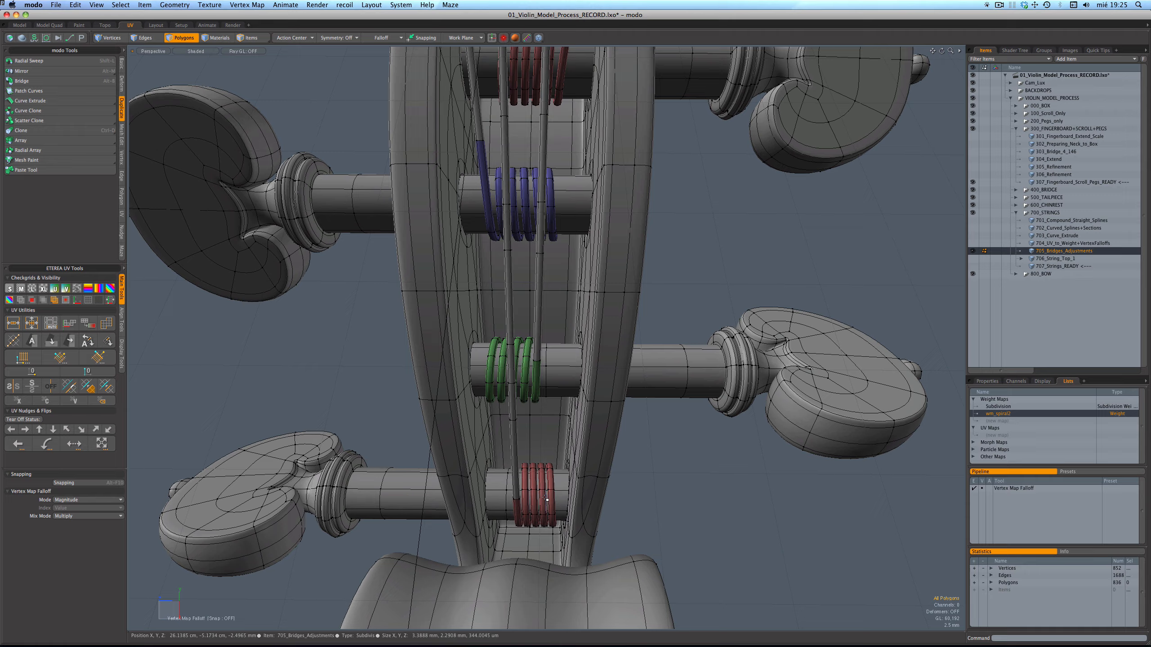
key(alt)
alt+drag(544, 498, 678, 406)
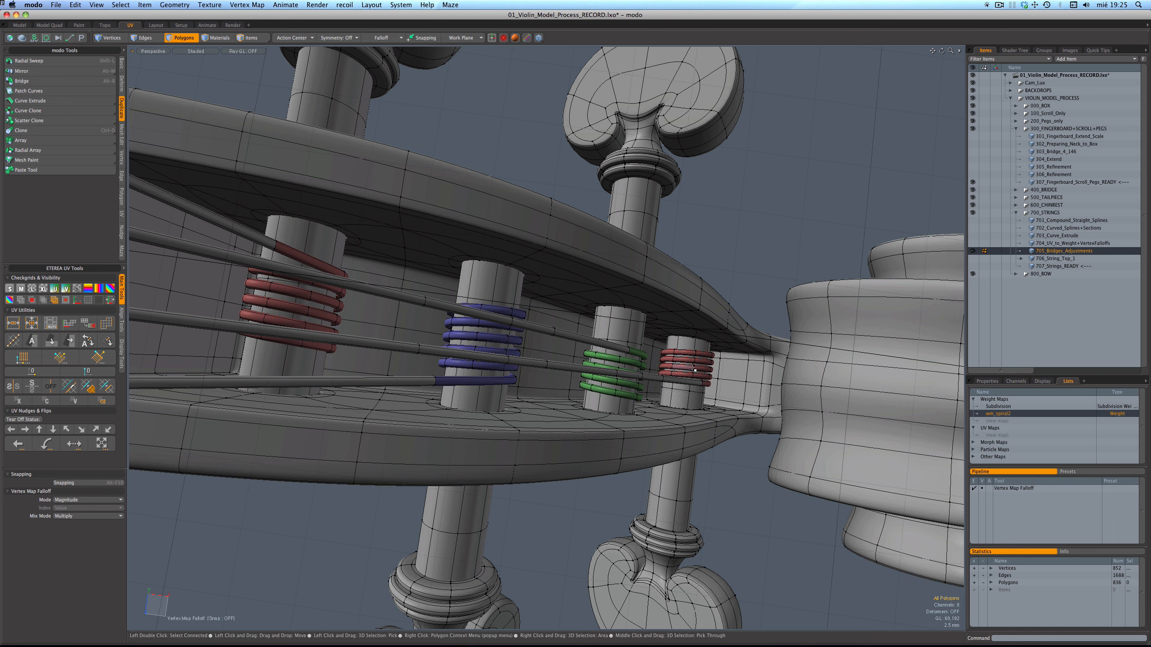
key(KP_9)
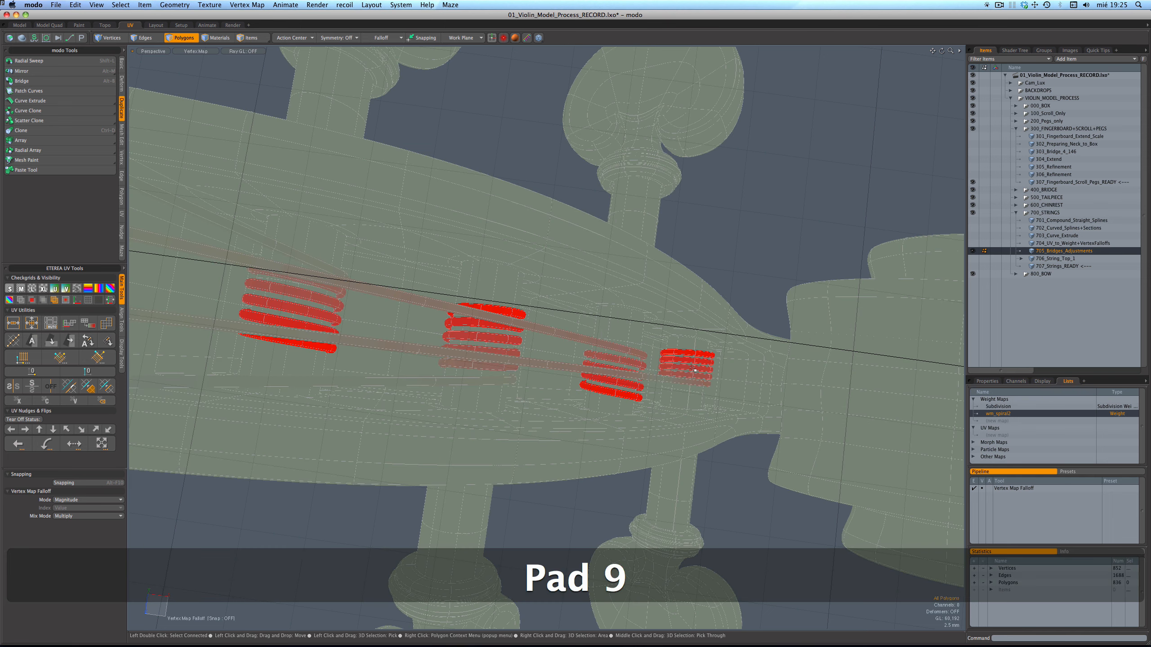
alt+drag(692, 367, 702, 360)
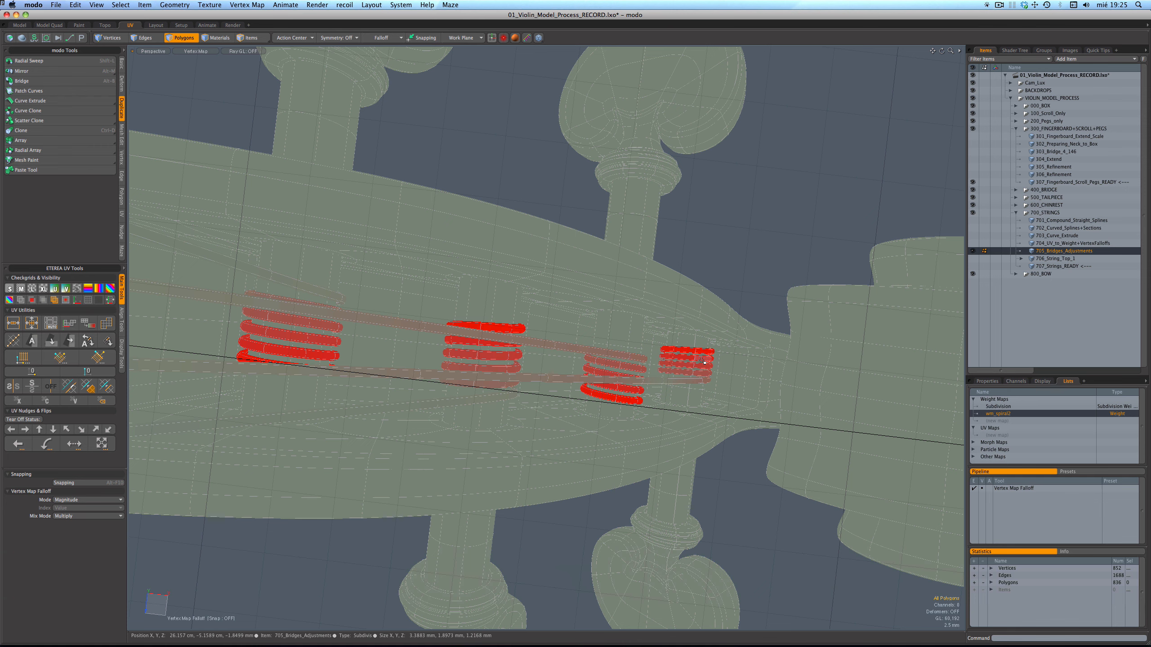
click(392, 37)
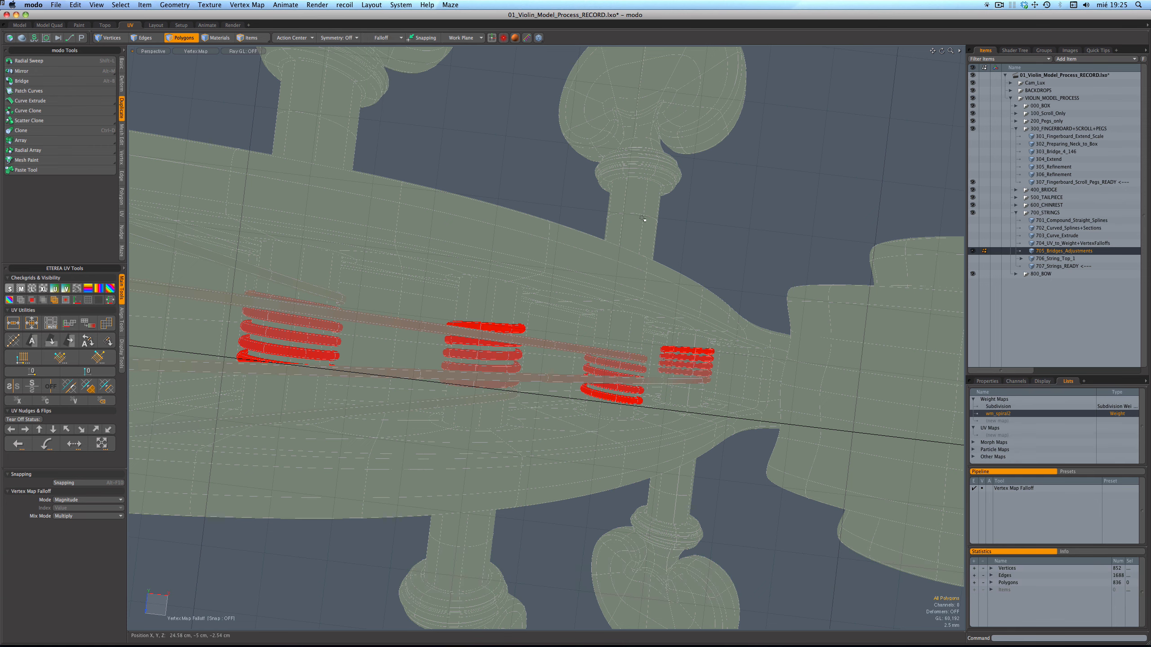
alt+drag(722, 273, 490, 354)
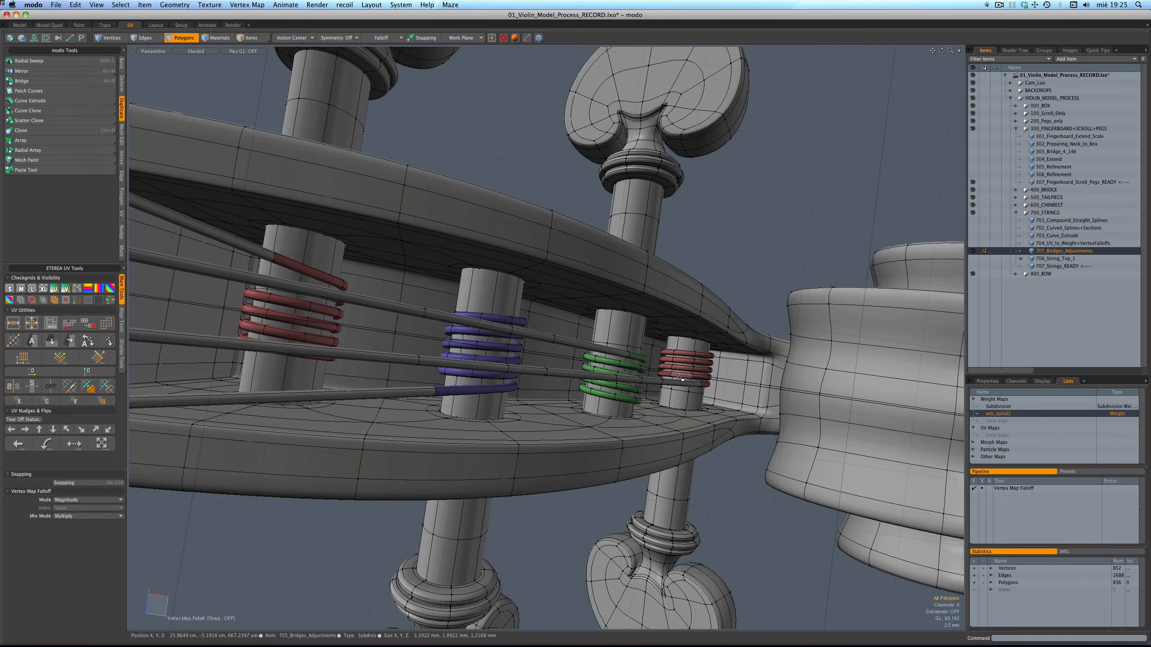
alt+drag(682, 378, 626, 377)
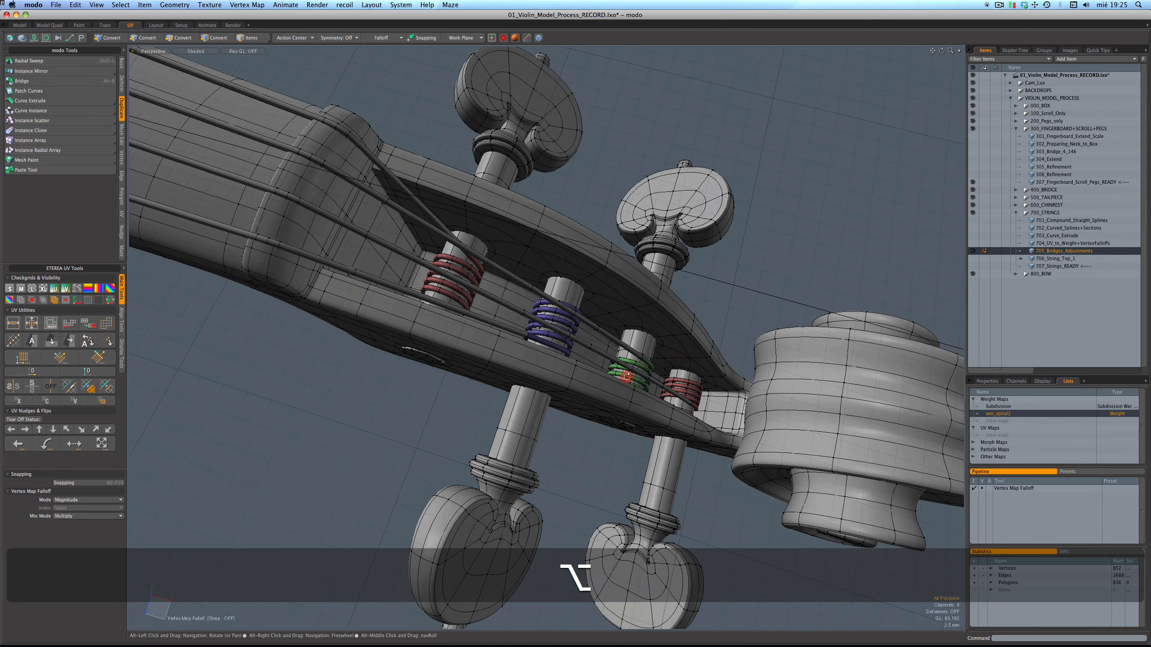
Show 706_String_Top_1 at the tailpiece end of the strings and make it the active mesh.
scroll(689, 336, down, 10)
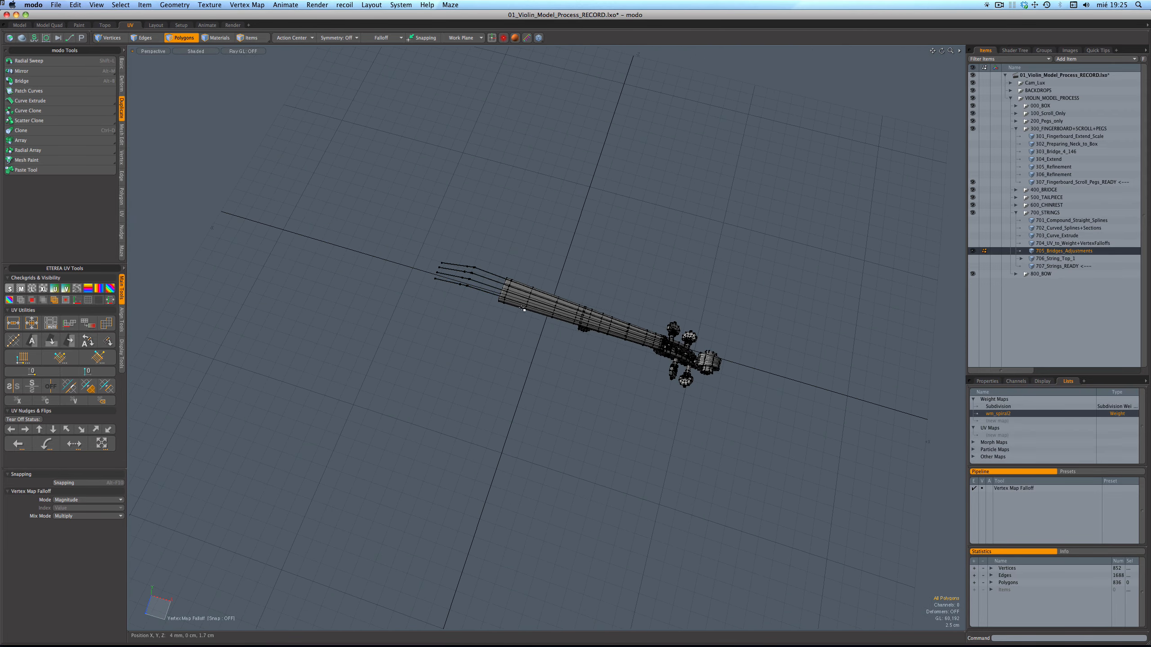
scroll(410, 260, up, 2)
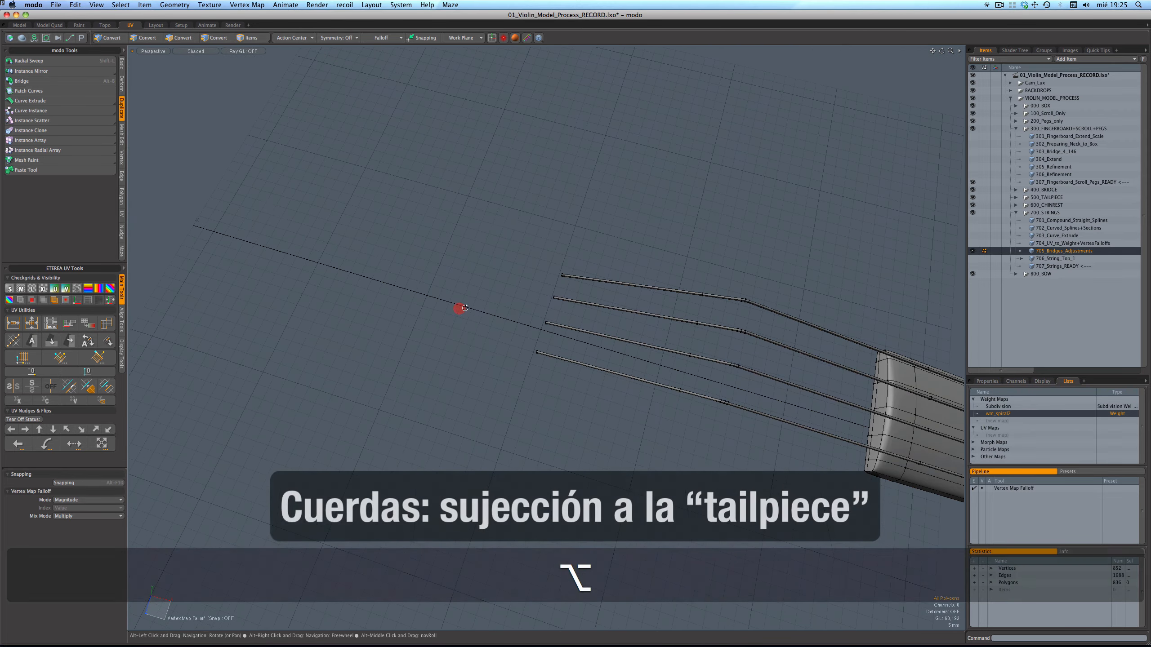
alt+drag(457, 308, 560, 411)
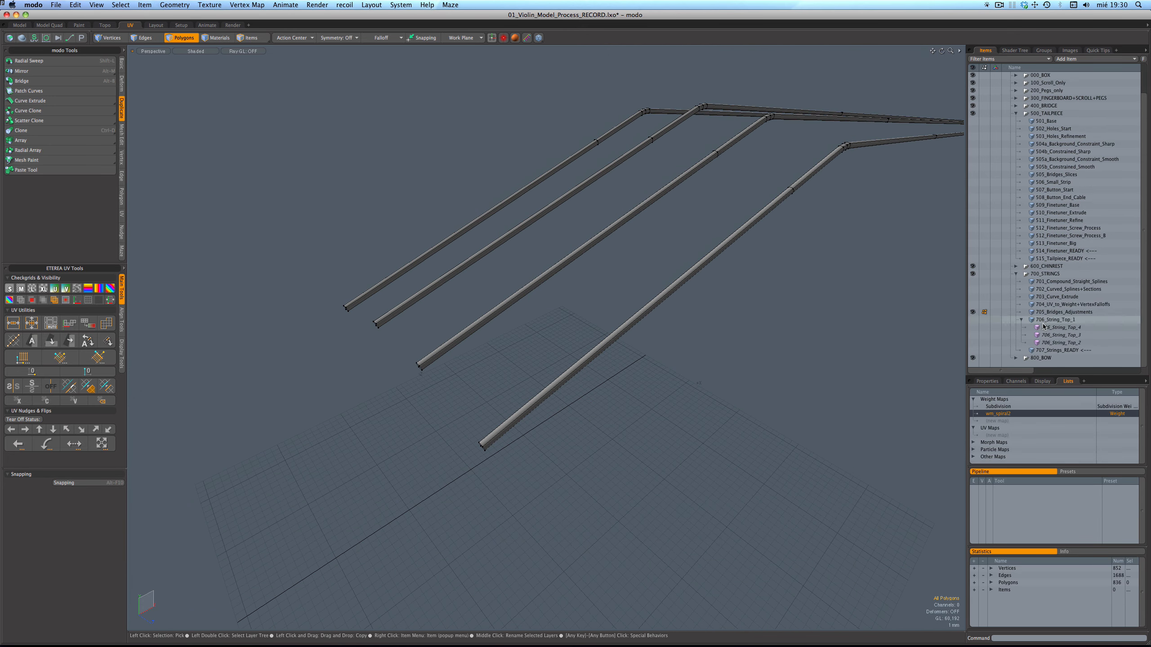
click(974, 320)
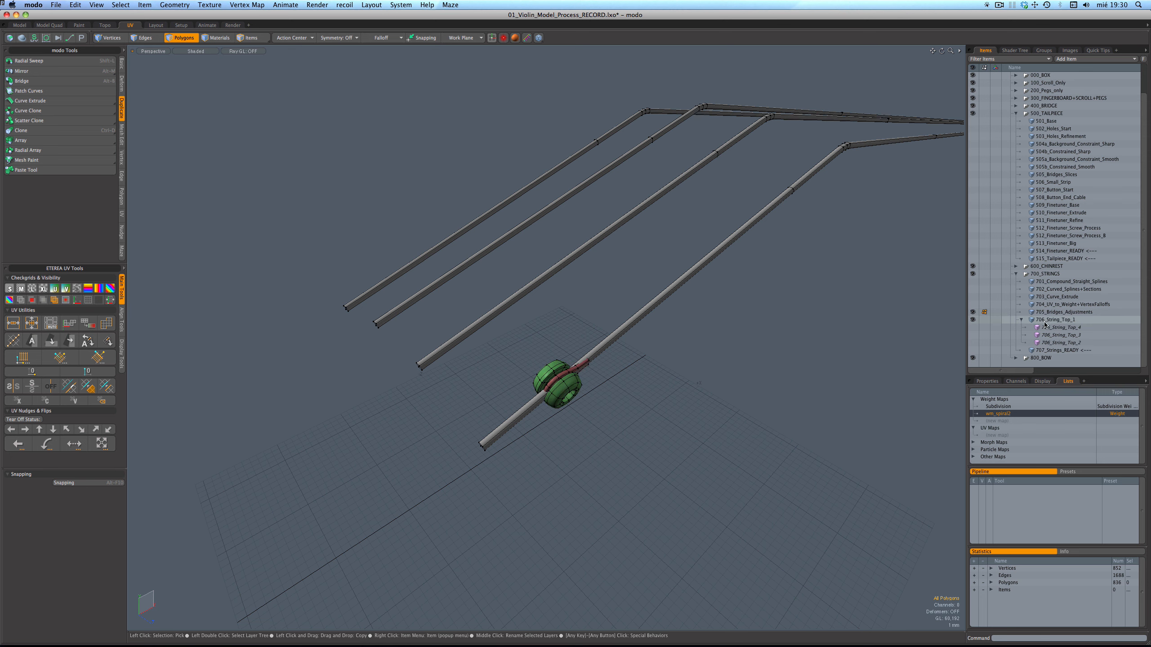
click(1049, 320)
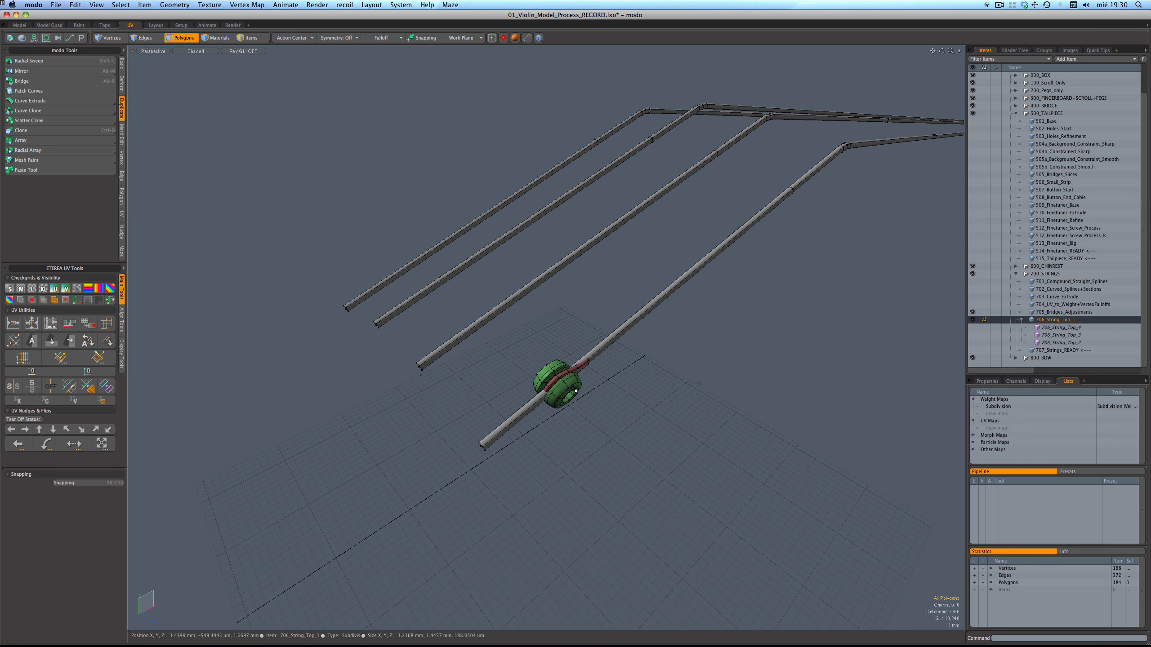
Display the background strings as wireframe and examine the green and red string top, toggling subdivision off and on.
scroll(575, 390, up, 5)
alt+drag(574, 390, 686, 403)
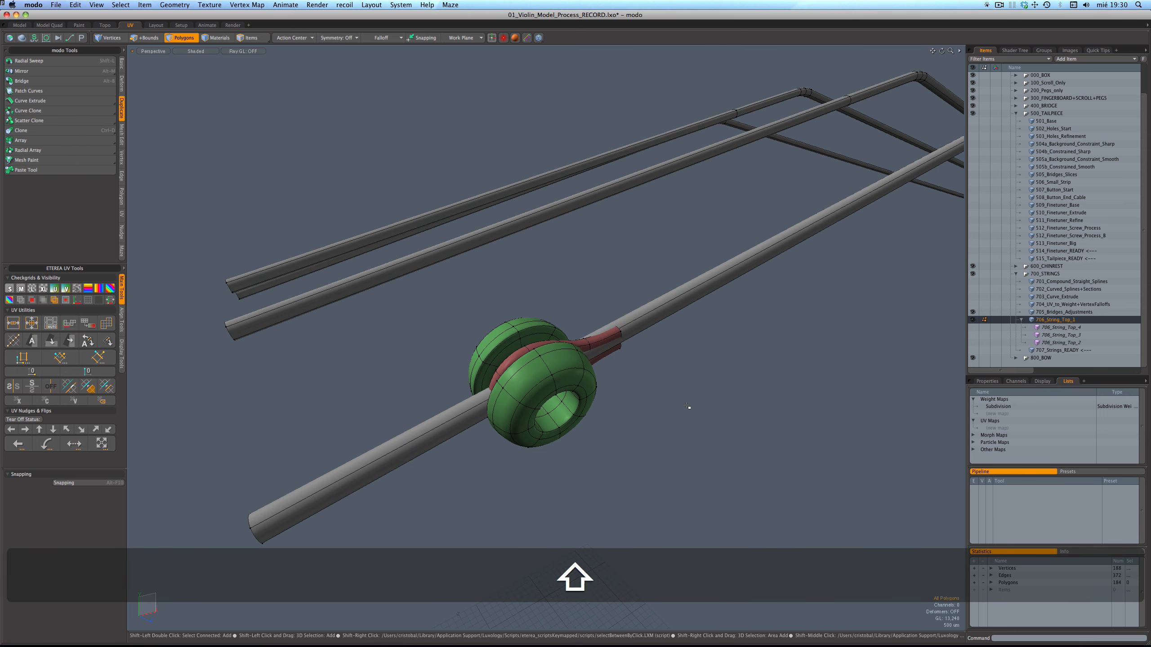
key(shift+KP_7)
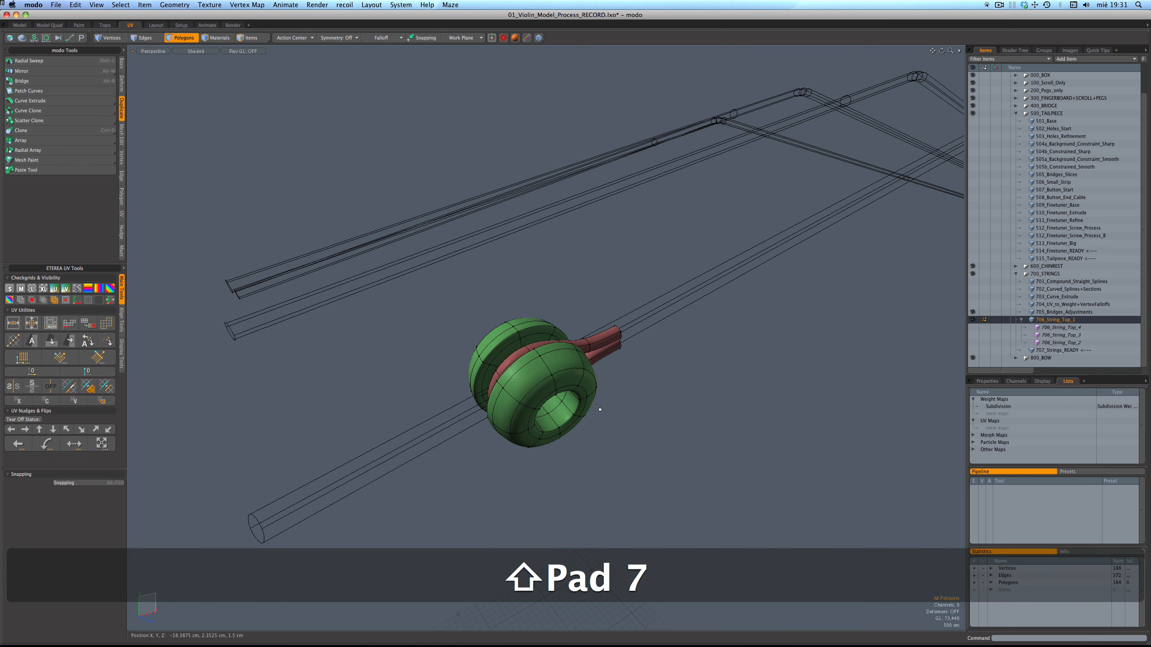
alt+drag(596, 403, 719, 400)
key(Tab)
key(Tab)
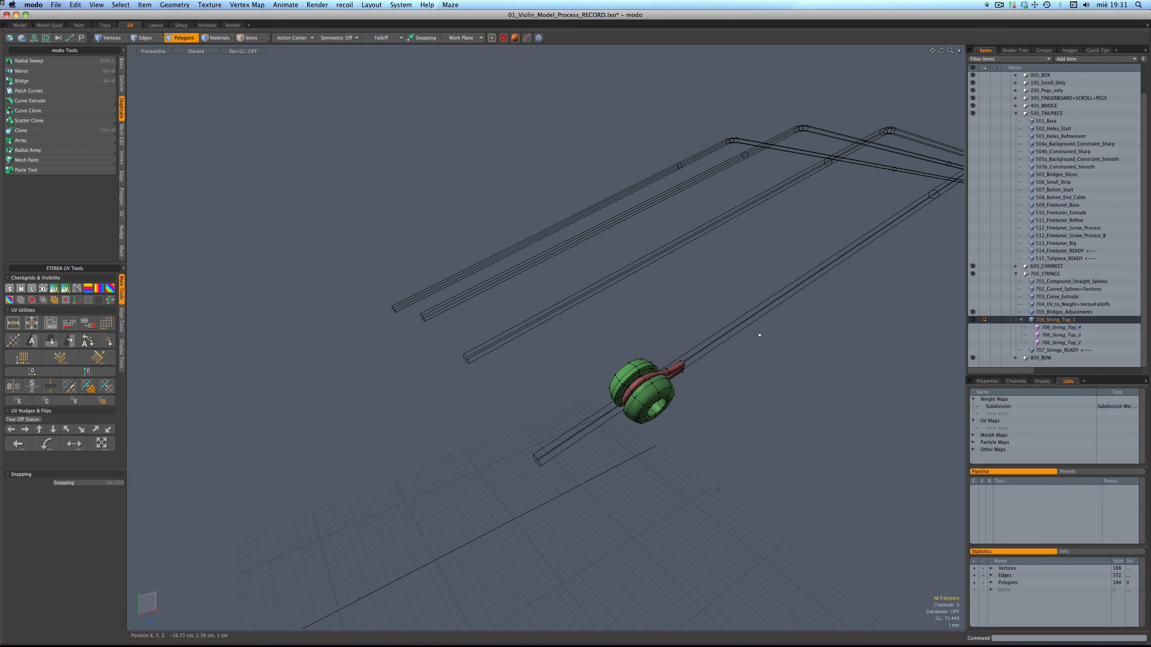
Show the instances 706_String_Top_2, 706_String_Top_3 and 706_String_Top_4 and return the background meshes to shaded display.
click(976, 343)
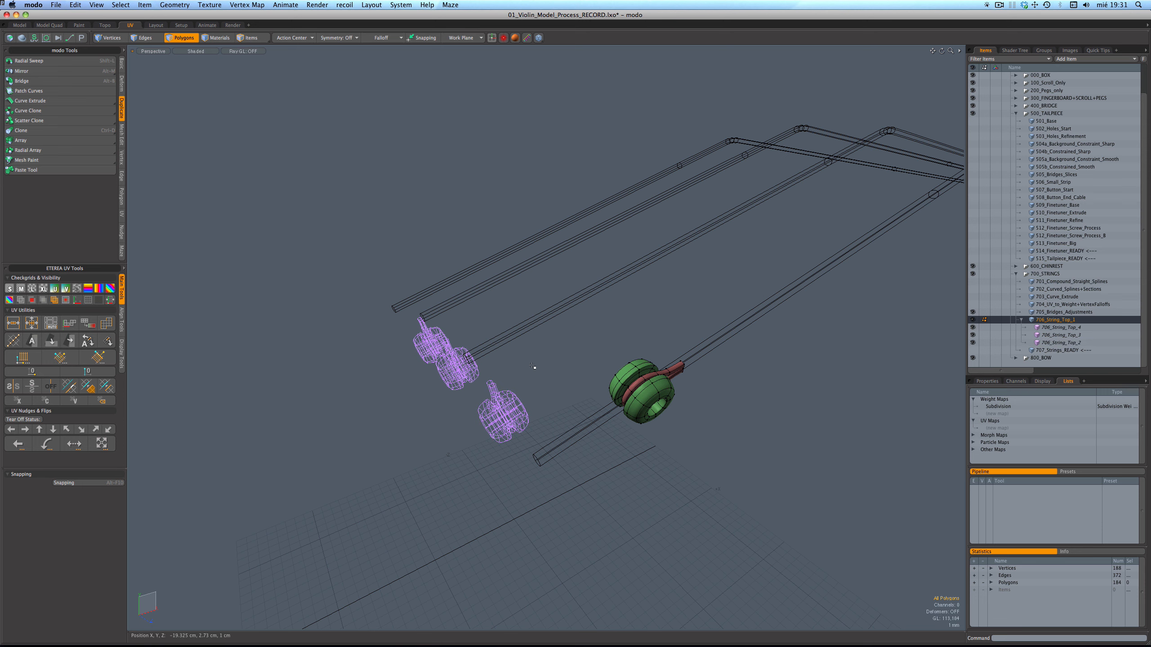
key(shift+KP_4)
alt+drag(529, 360, 639, 295)
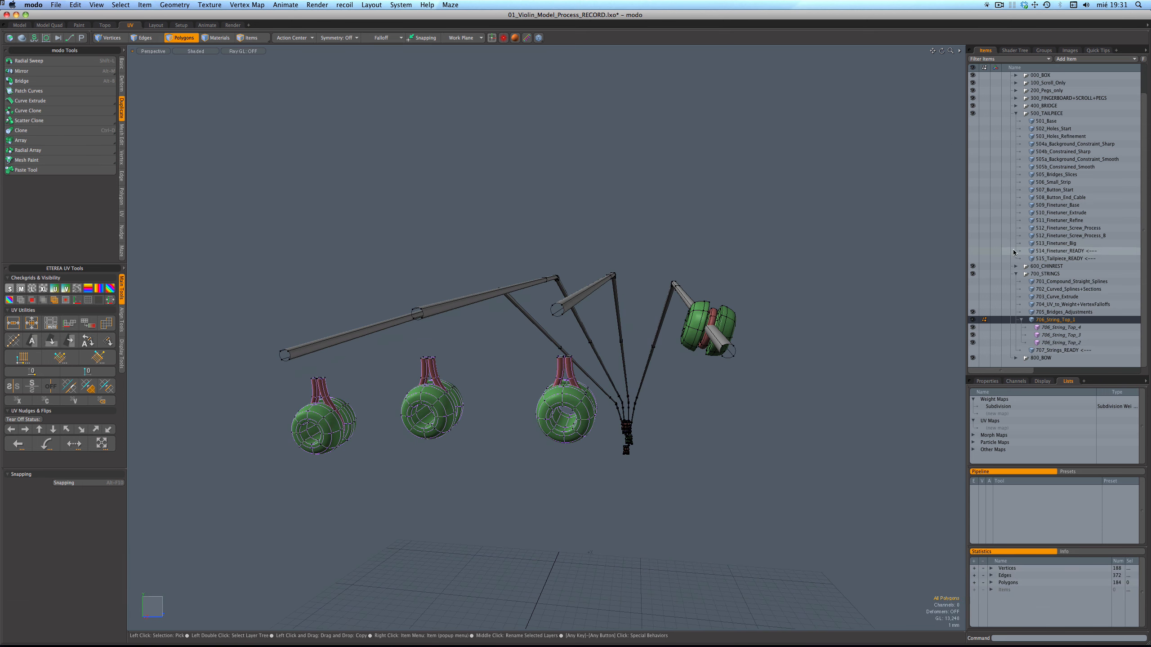
Show 515_Tailpiece_READY and 514_Finetuner_READY and examine how the string tops sit against the tailpiece slots and fine tuner.
click(973, 258)
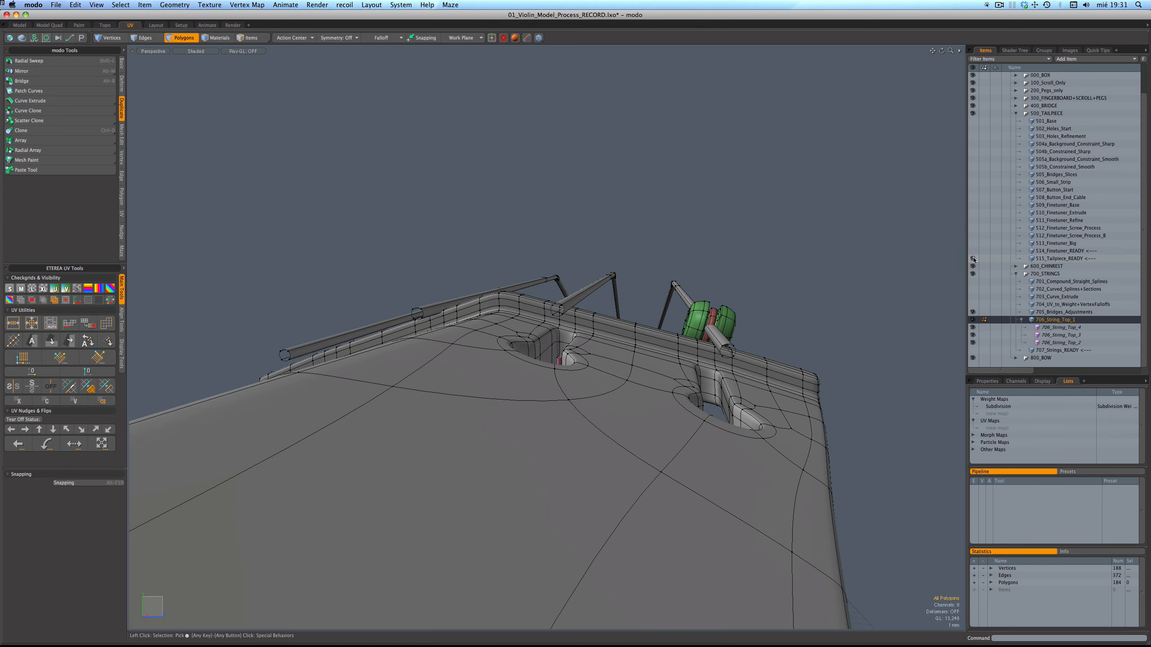
click(972, 250)
alt+drag(816, 317, 689, 277)
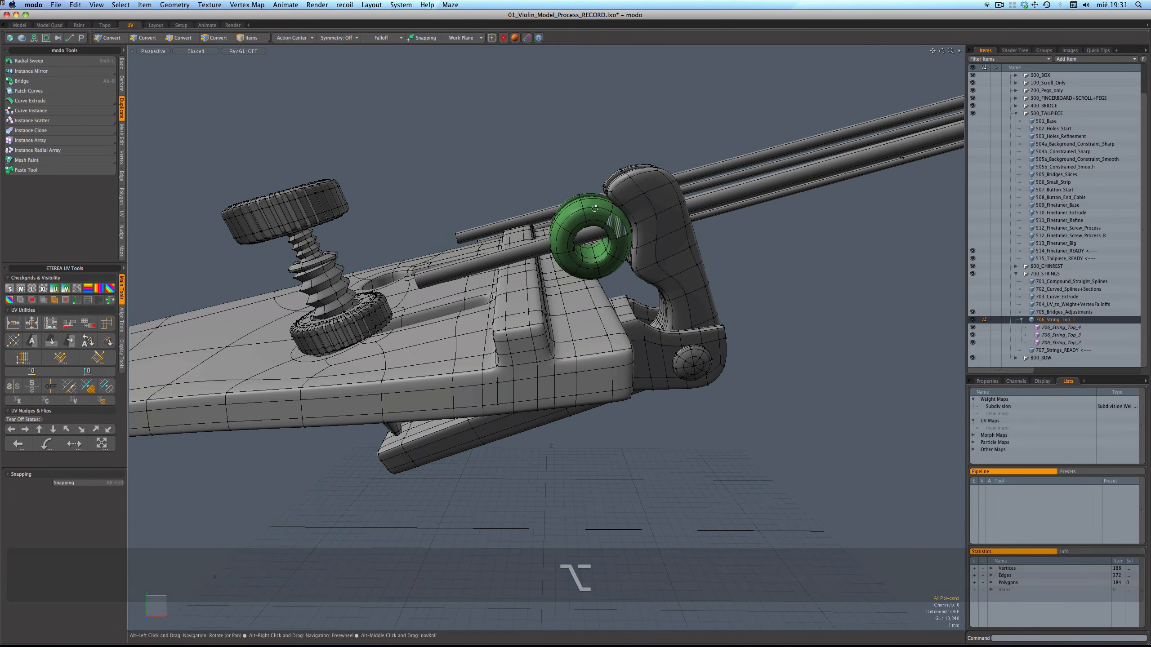
alt+drag(659, 221, 749, 294)
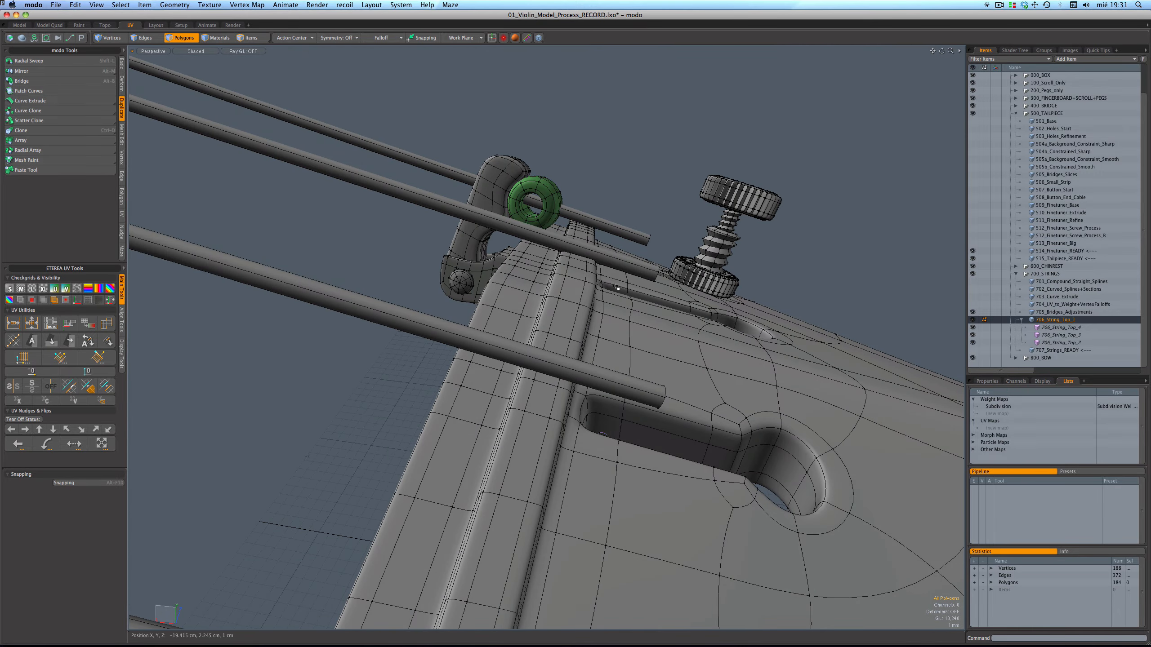
alt+drag(617, 390, 574, 253)
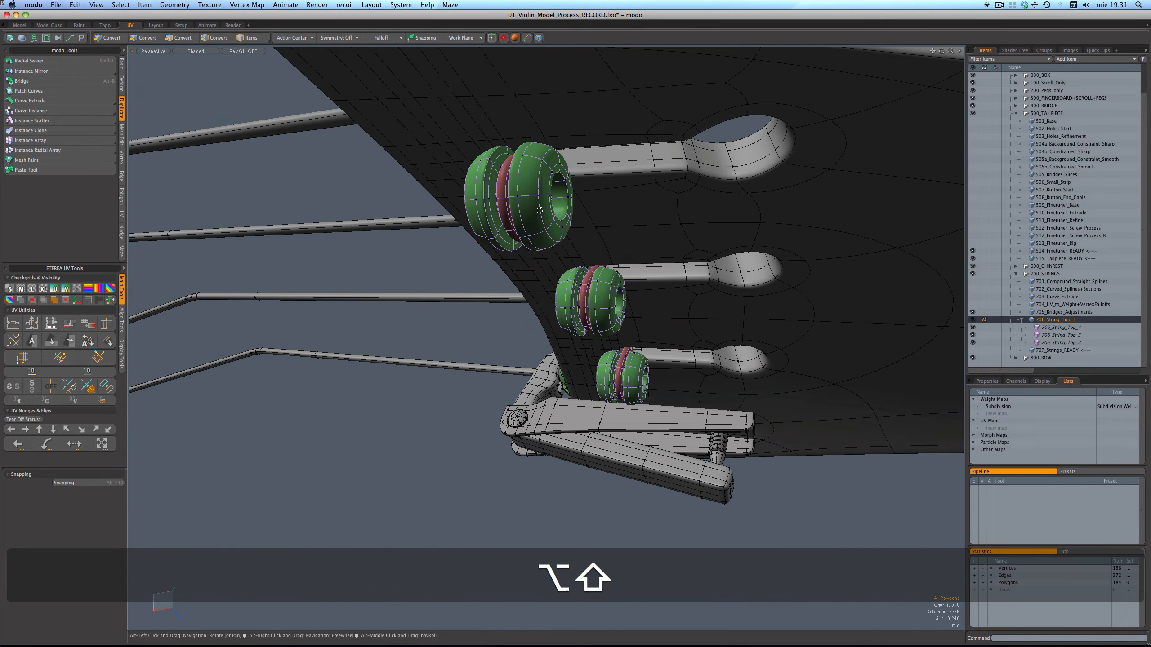
alt+drag(540, 210, 406, 279)
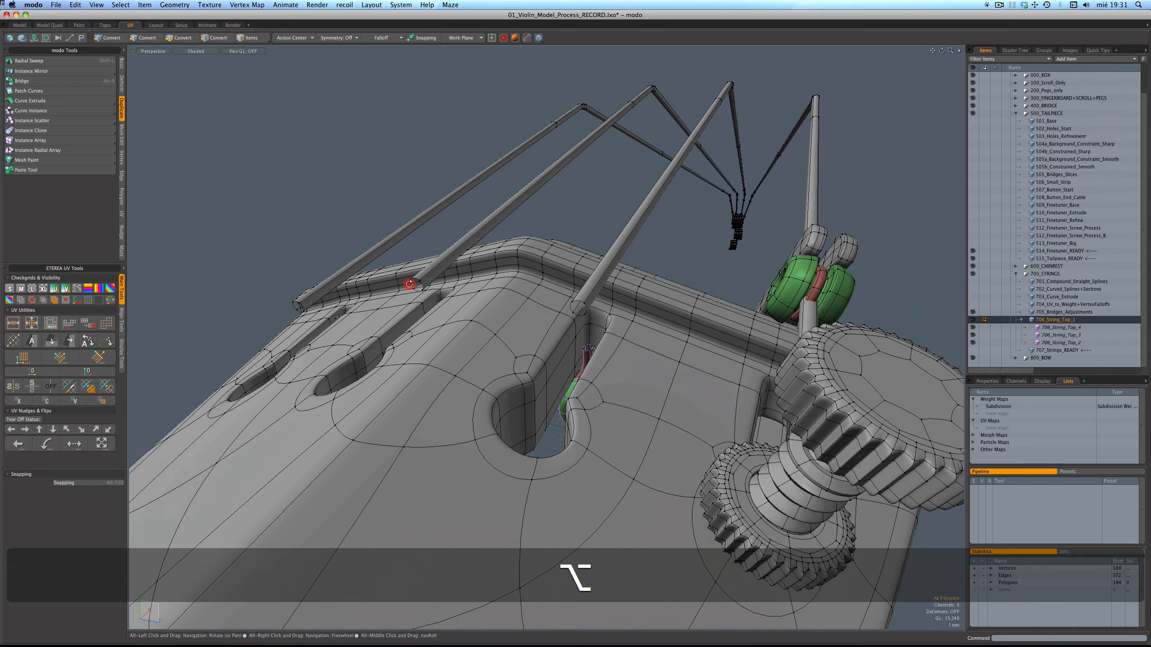
Make 707_Strings_READY the active, visible mesh and hide 705_Bridges_Adjustments.
click(1035, 350)
click(973, 350)
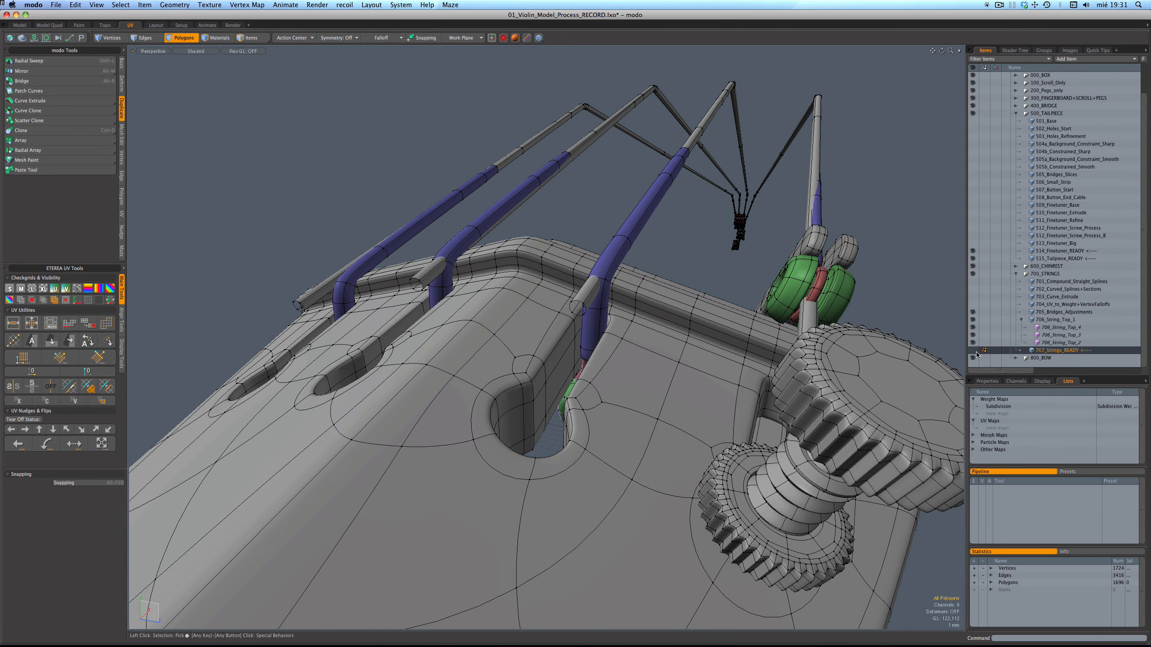
click(972, 312)
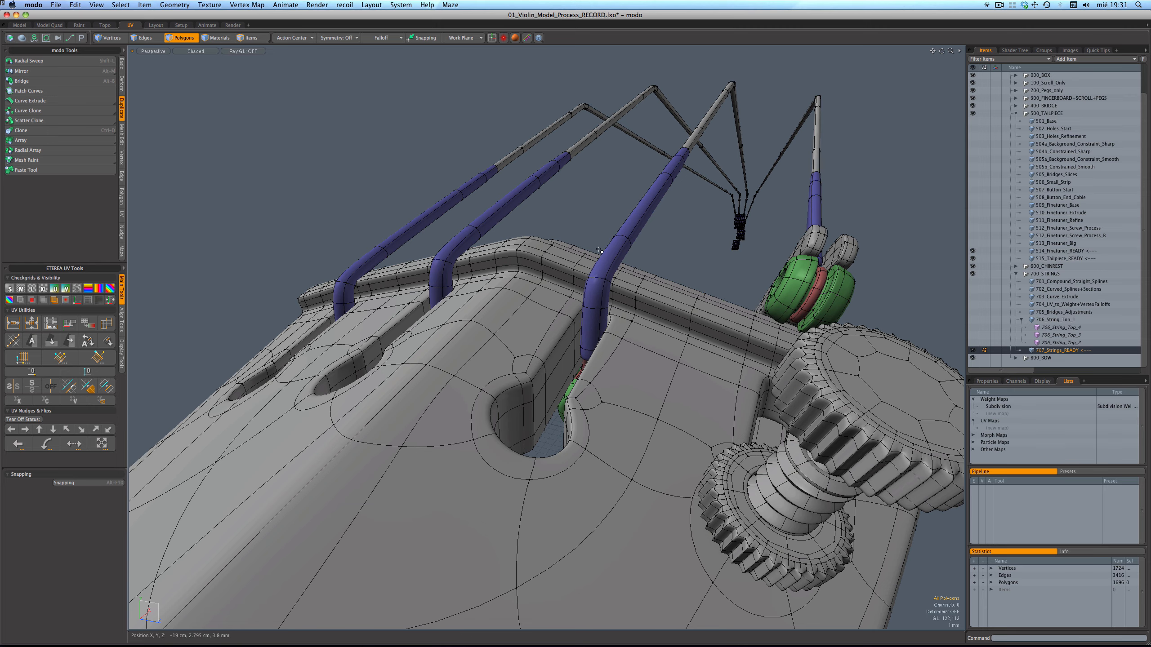
Examine how the finished strings with their purple ends enter the tailpiece slots and hook onto the fine tuner.
alt+drag(598, 250, 657, 349)
alt+scroll(696, 361, up, 6)
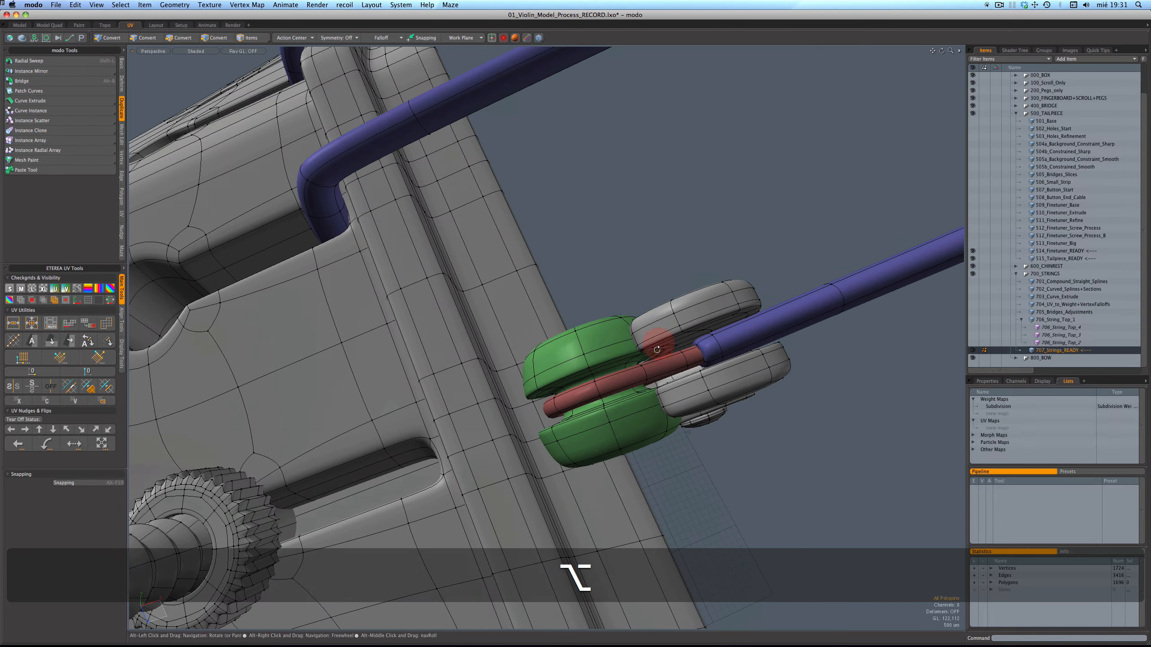
alt+scroll(730, 358, down, 5)
alt+drag(731, 357, 832, 227)
alt+scroll(816, 318, up, 5)
alt+scroll(885, 278, down, 4)
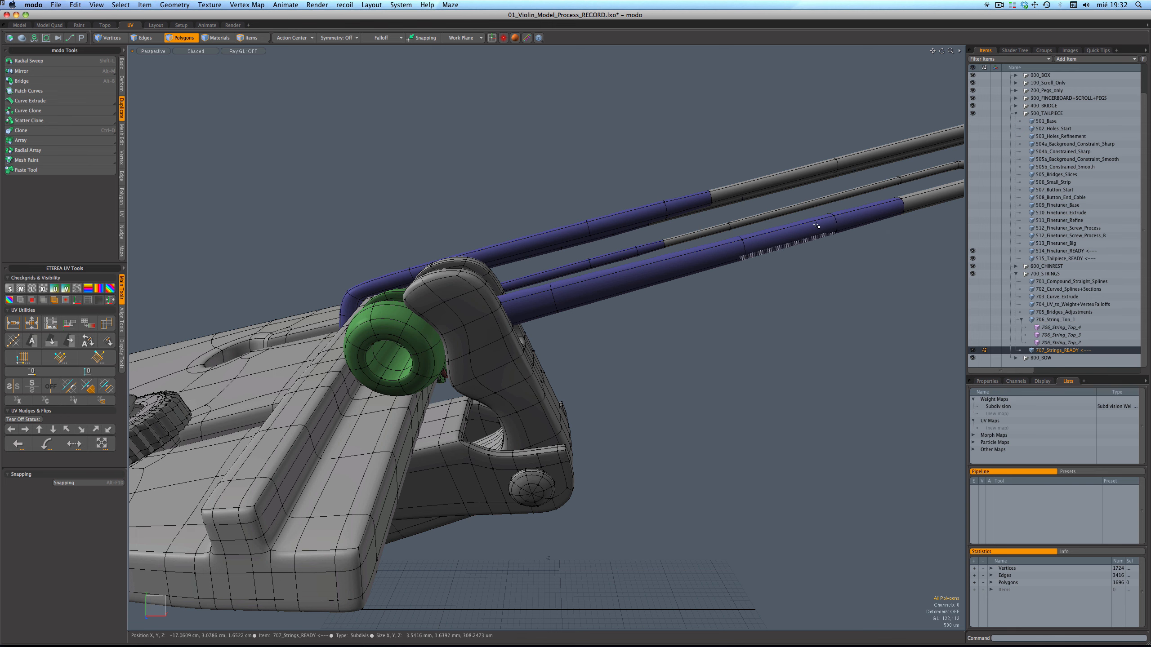
alt+drag(562, 281, 617, 329)
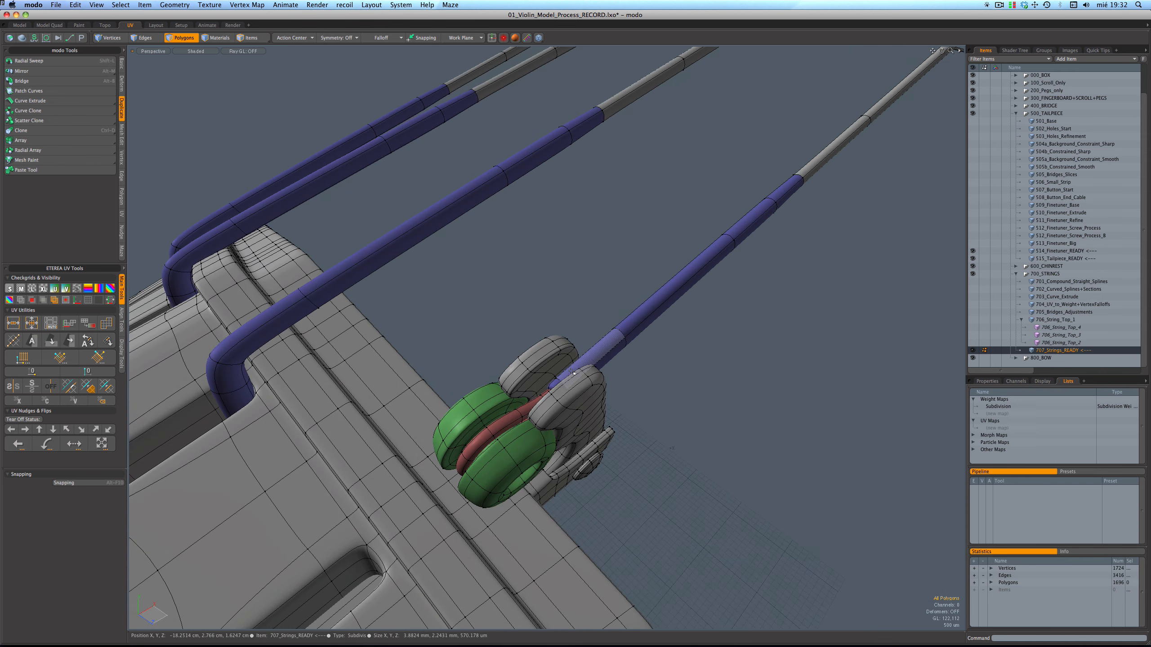
alt+drag(573, 372, 611, 369)
scroll(651, 358, down, 2)
scroll(651, 358, up, 5)
alt+drag(632, 319, 539, 329)
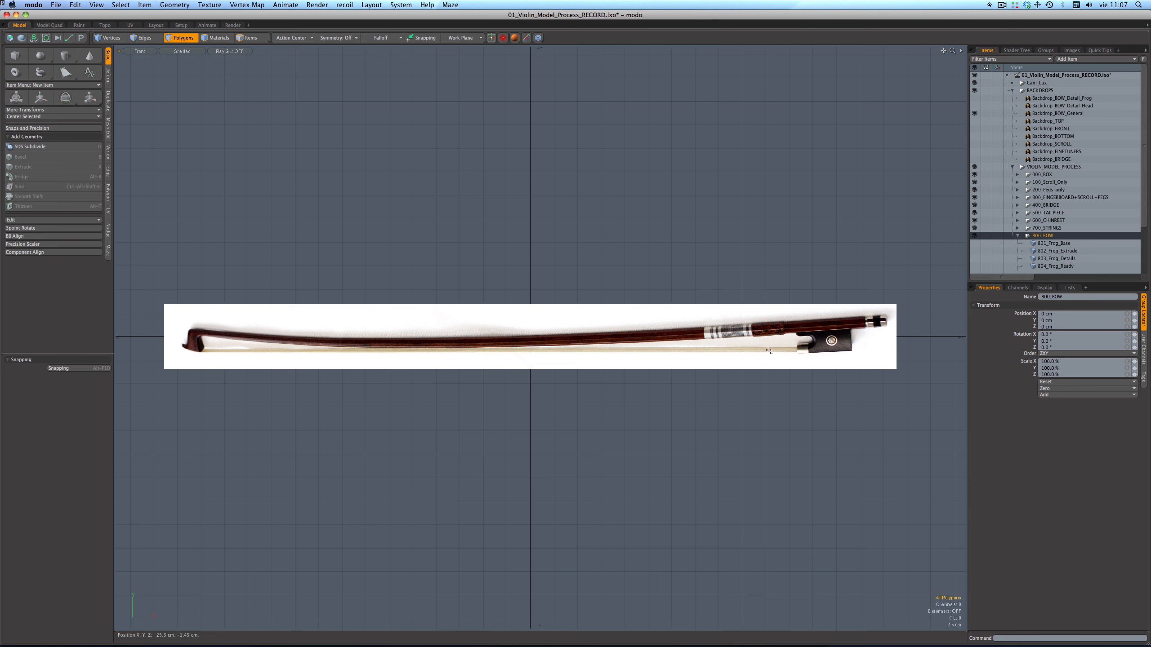
Examine the frog end and the full length of the bow in the general backdrop photo.
scroll(828, 343, up, 6)
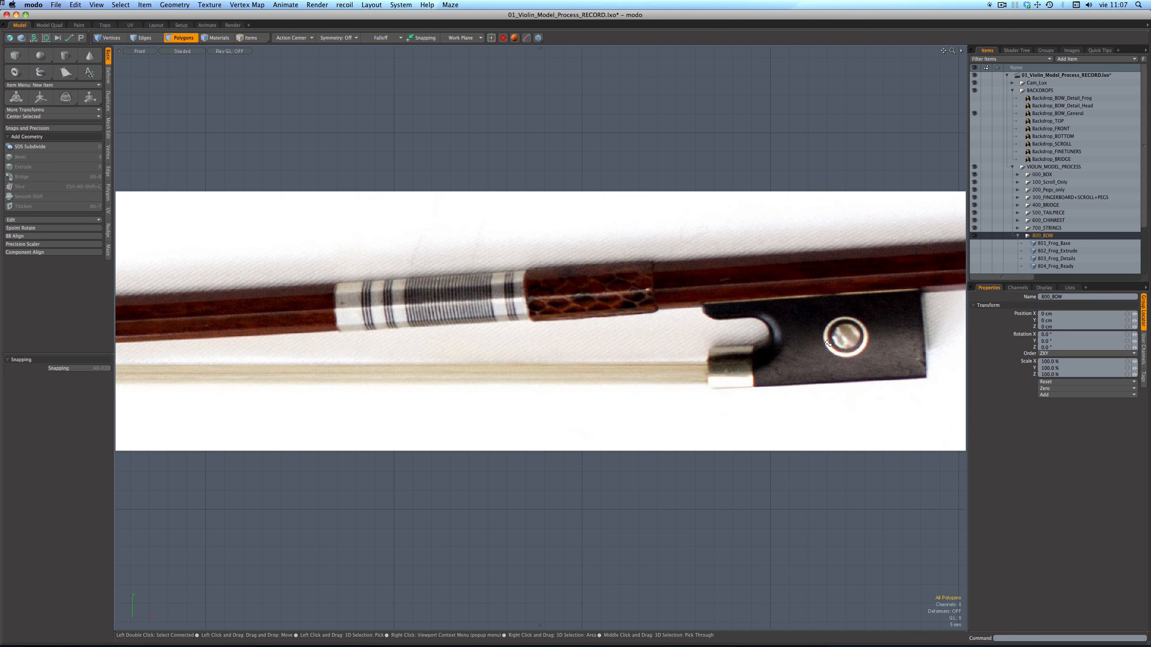
scroll(827, 343, down, 6)
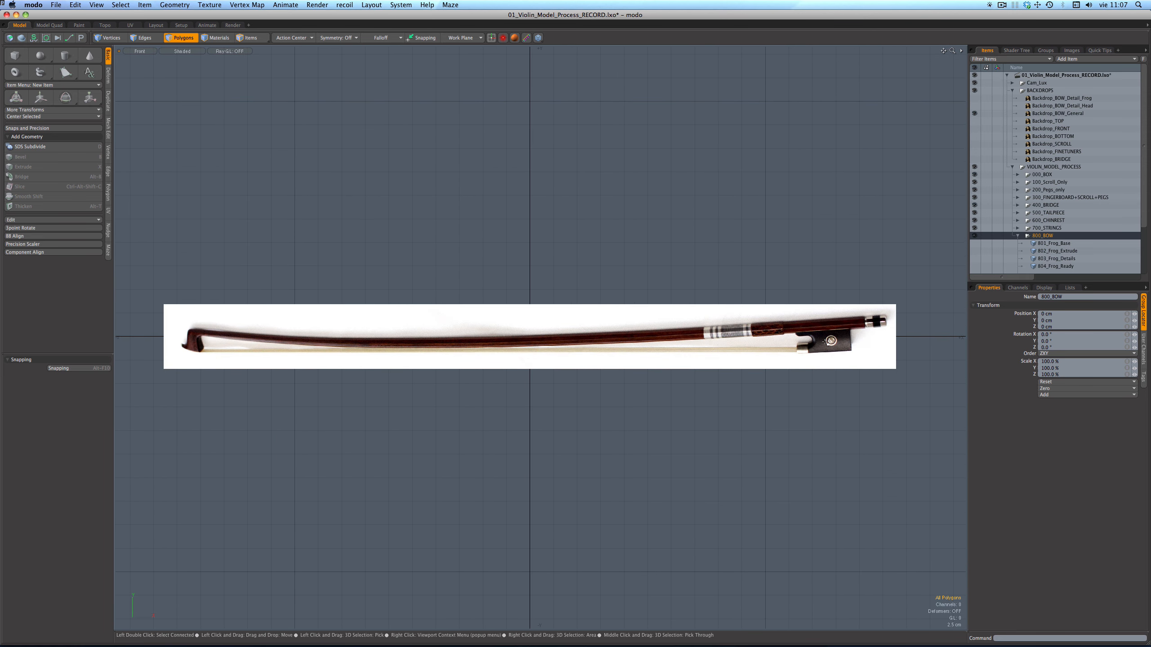
alt+shift+drag(655, 308, 688, 297)
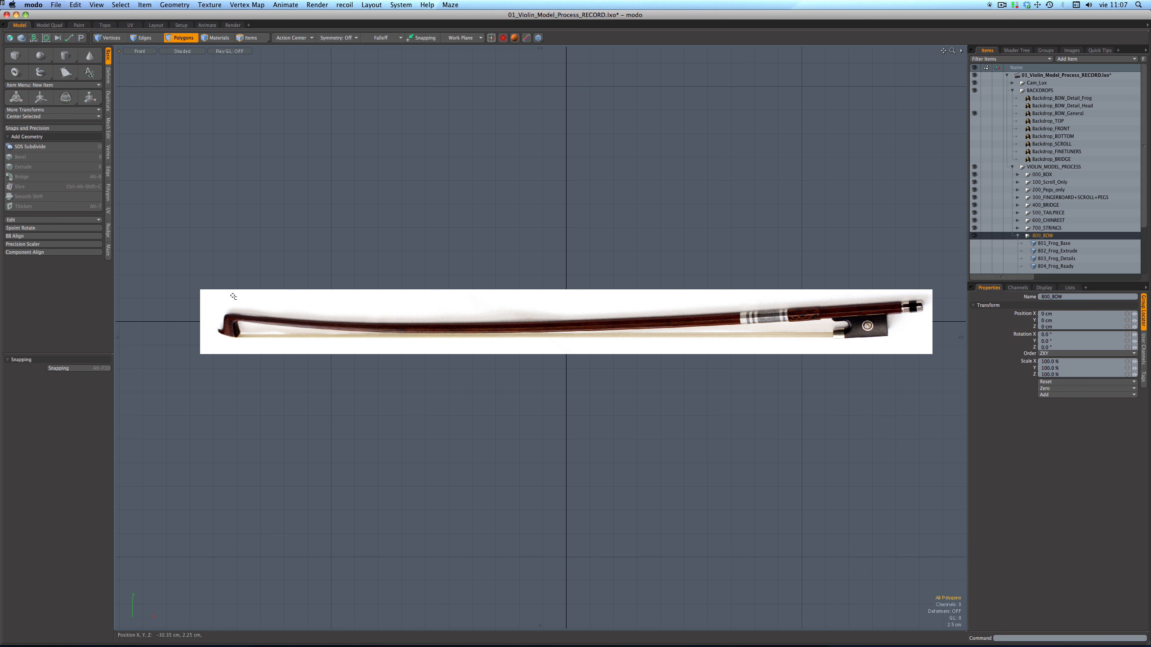
Replace the general bow backdrop with Backdrop_BOW_Detail_Frog and inspect the frog photo up close.
click(975, 114)
click(975, 98)
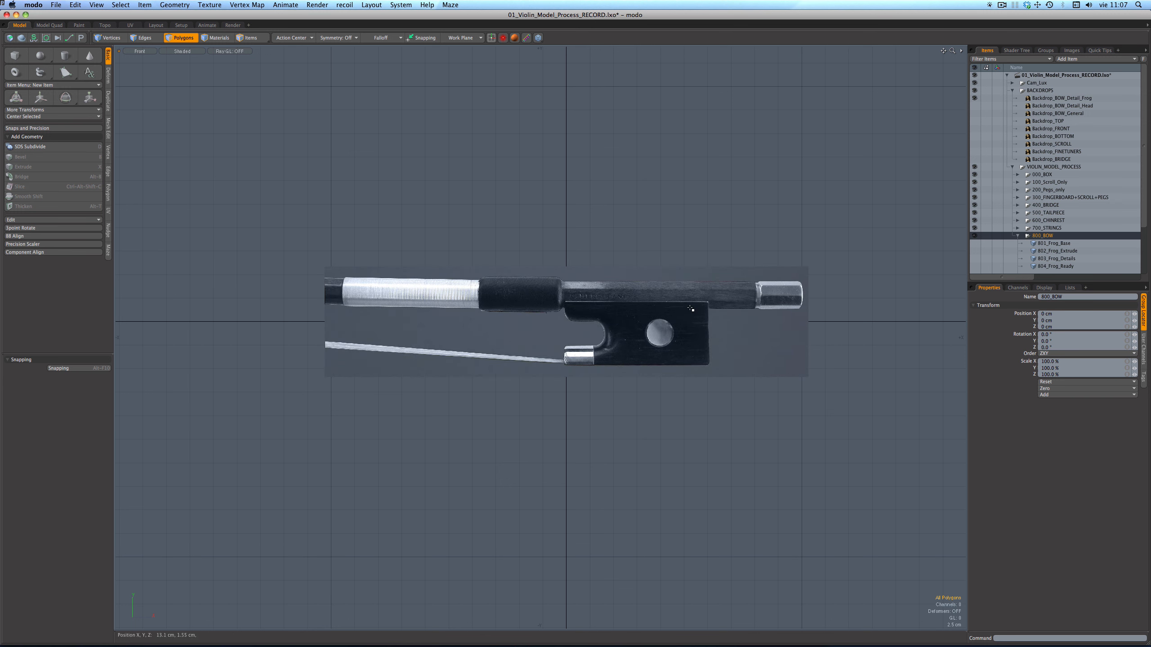
scroll(691, 309, up, 3)
scroll(581, 314, down, 3)
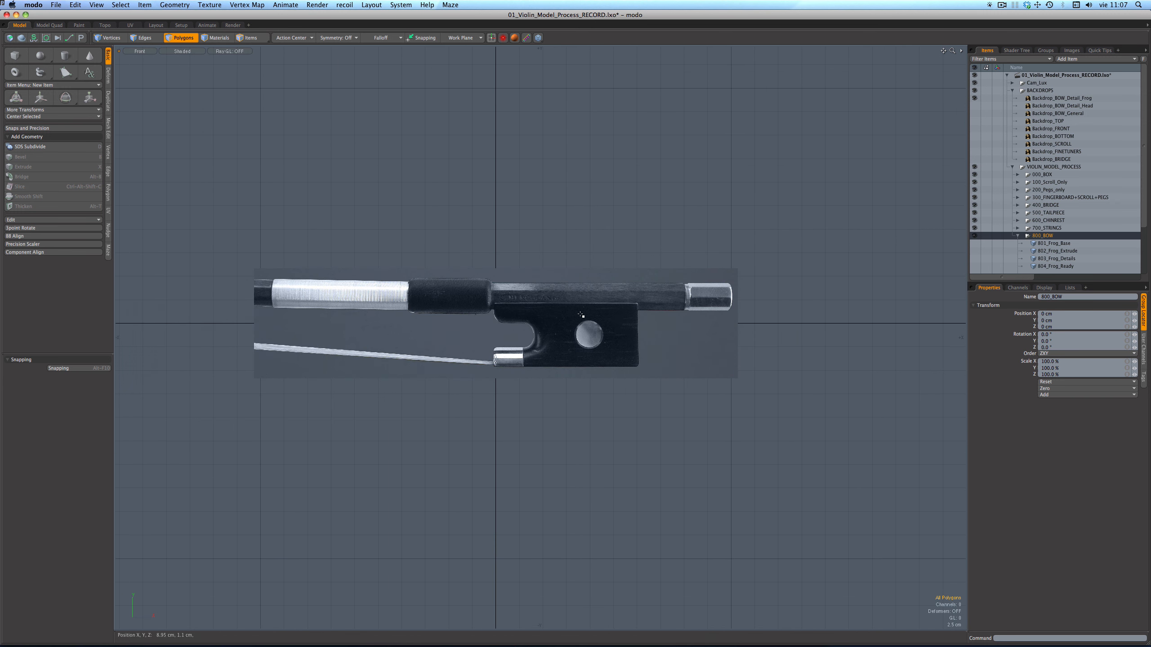
scroll(581, 315, up, 4)
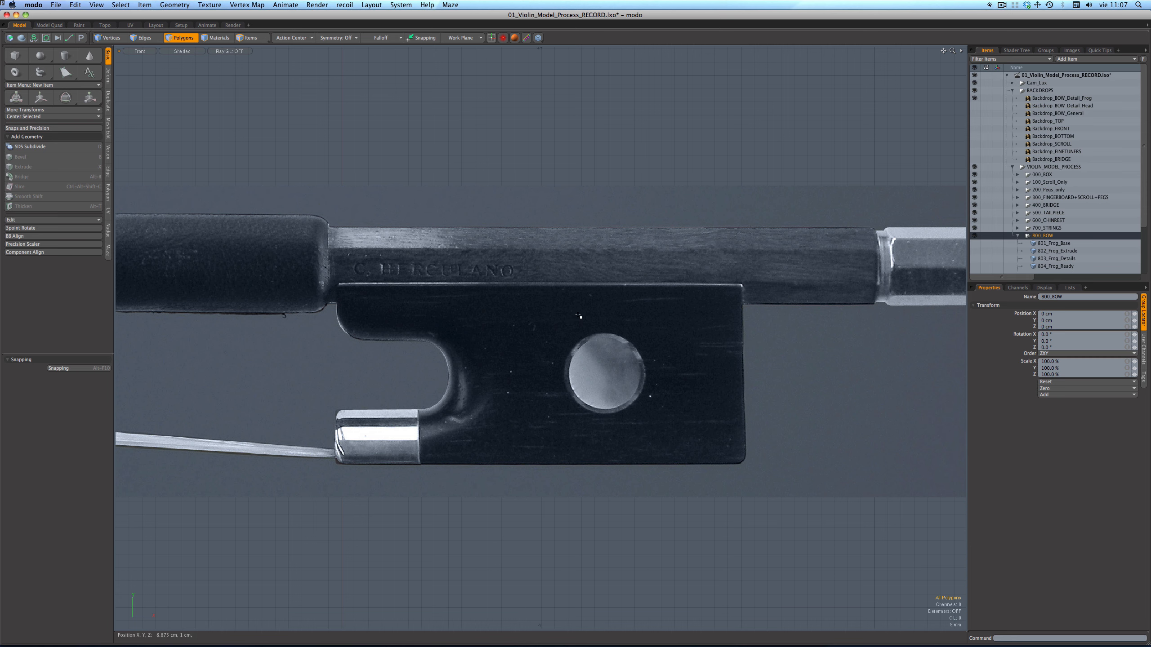
scroll(579, 316, down, 2)
scroll(589, 326, up, 1)
scroll(596, 340, down, 1)
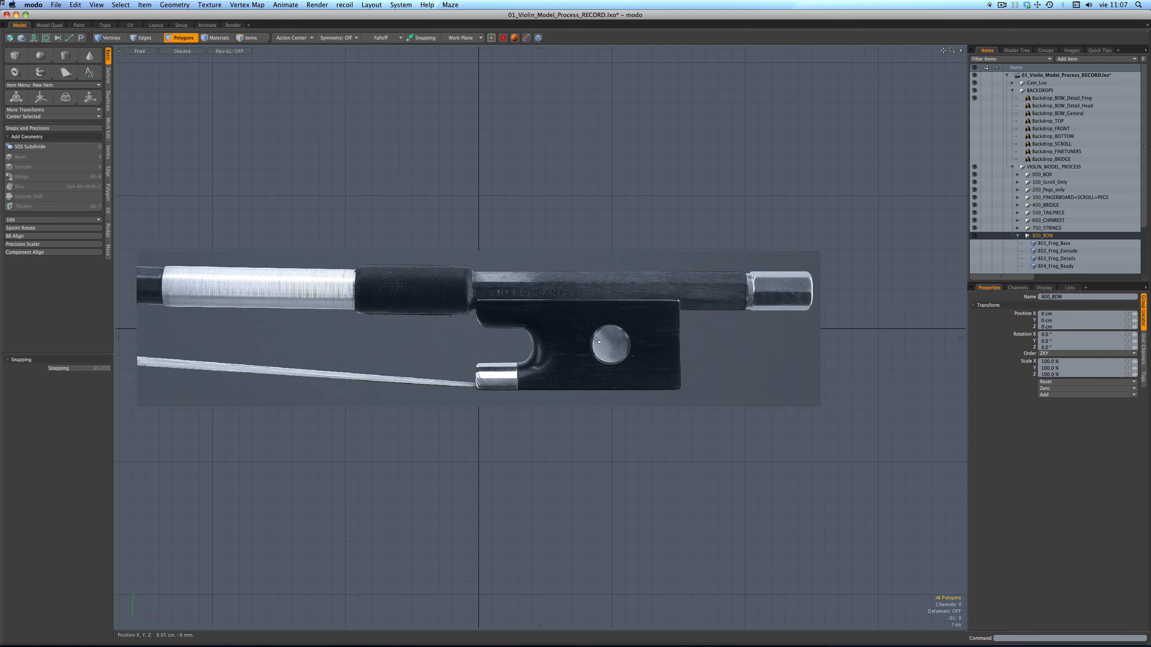
alt+shift+drag(596, 340, 598, 314)
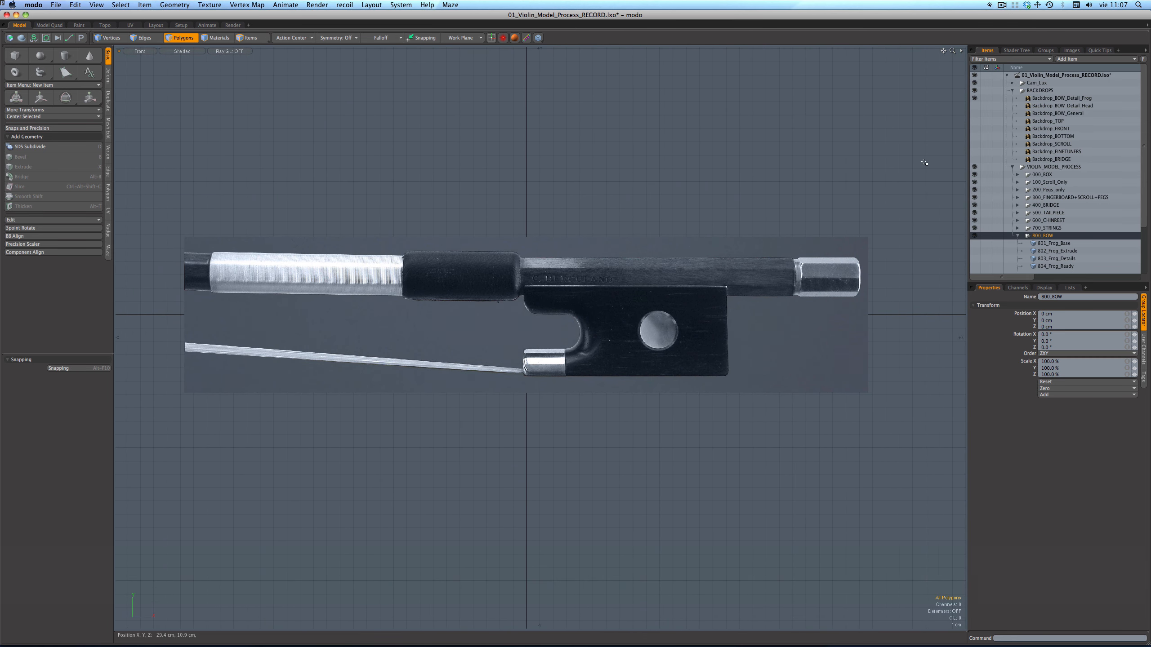
Swap the frog backdrop for Backdrop_BOW_Detail_Head and inspect the bow head photo.
click(973, 100)
click(974, 106)
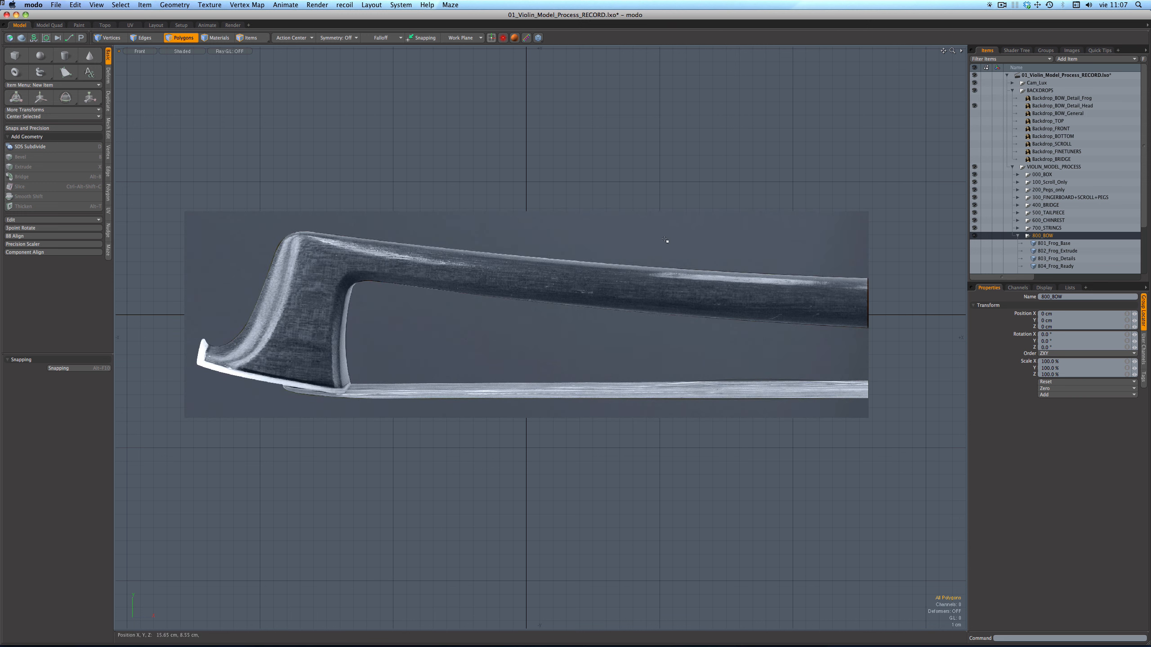
scroll(396, 317, down, 3)
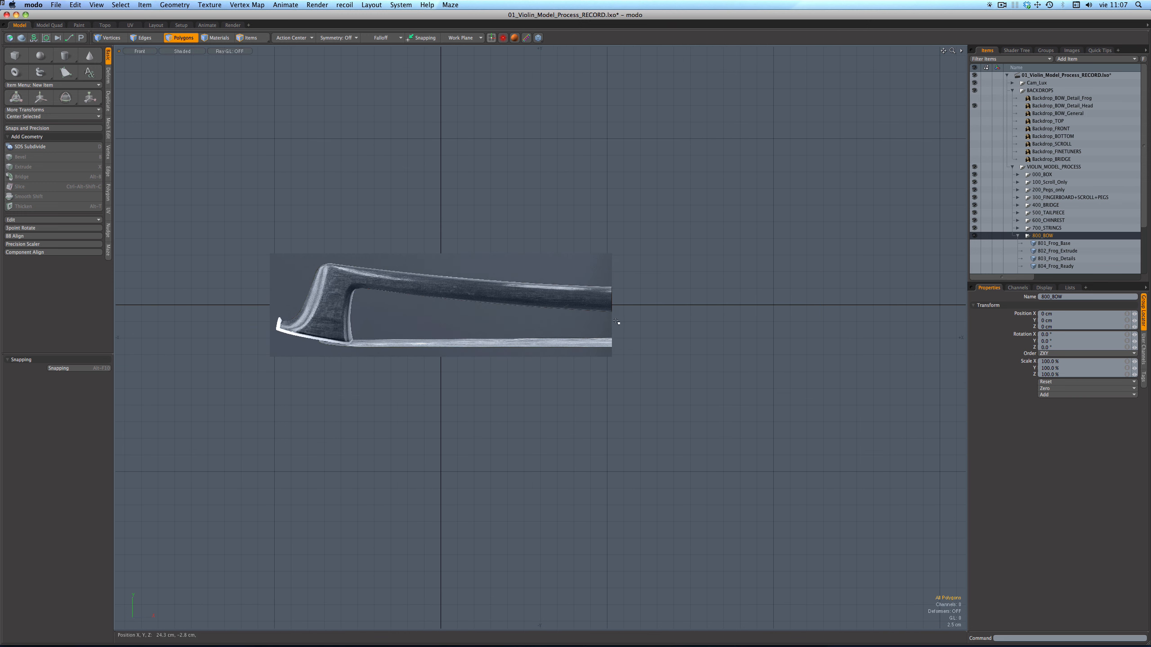
scroll(480, 278, down, 2)
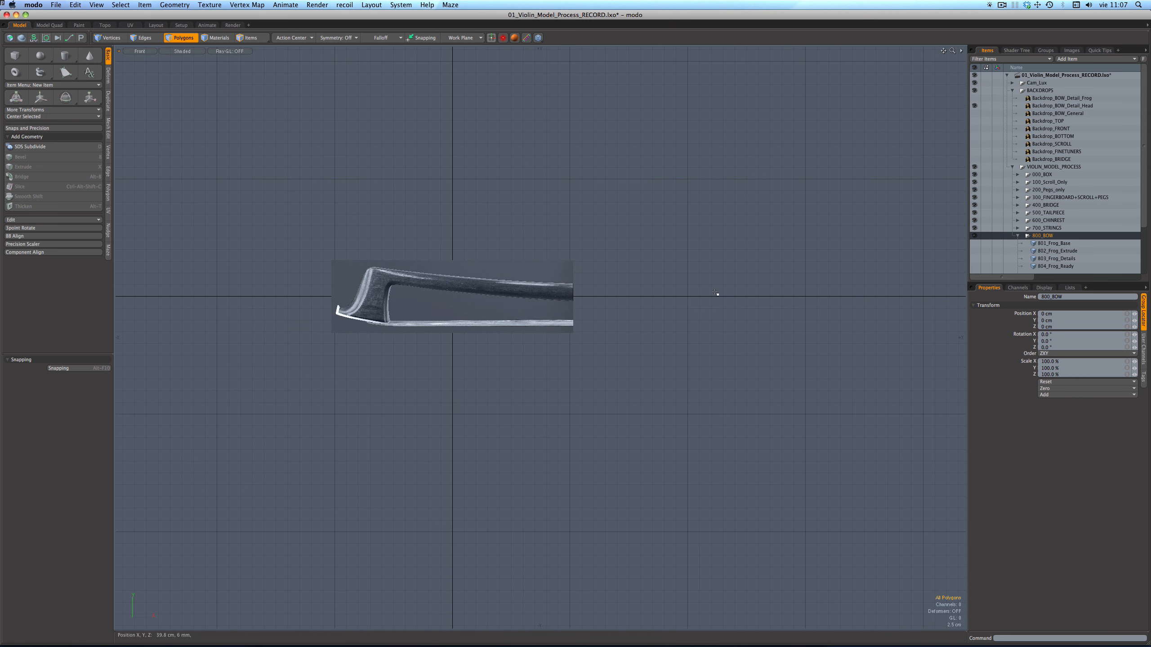
scroll(421, 291, up, 2)
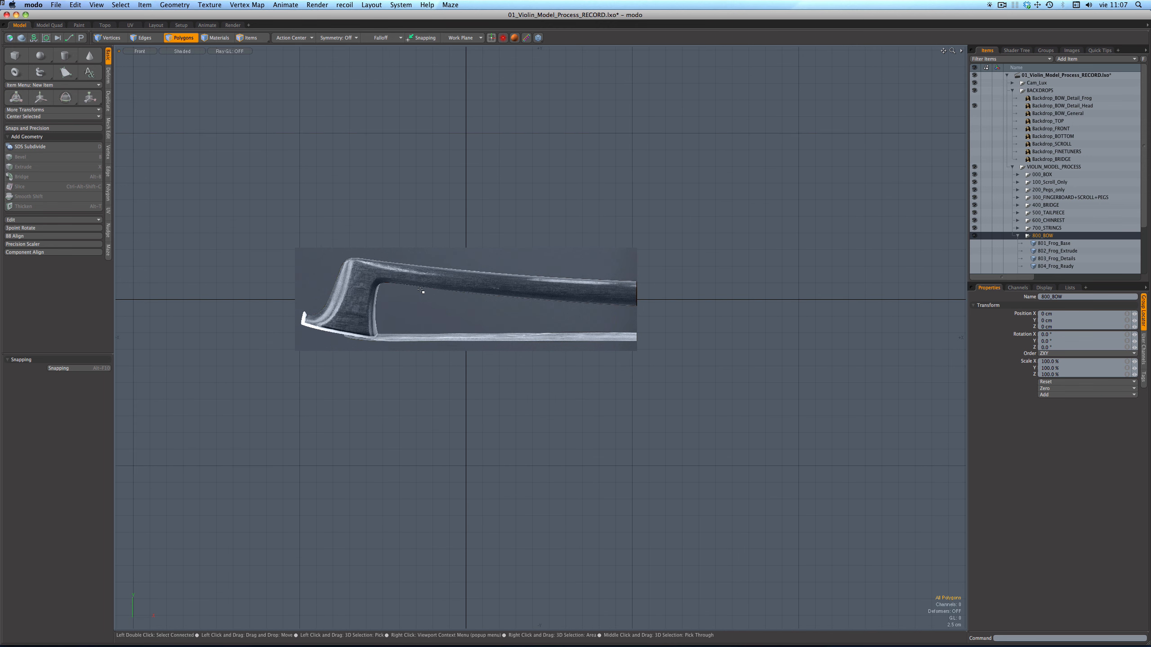
Hide the bow head backdrop and show Backdrop_BOW_Detail_Frog again, centred on the frog.
click(975, 106)
click(975, 98)
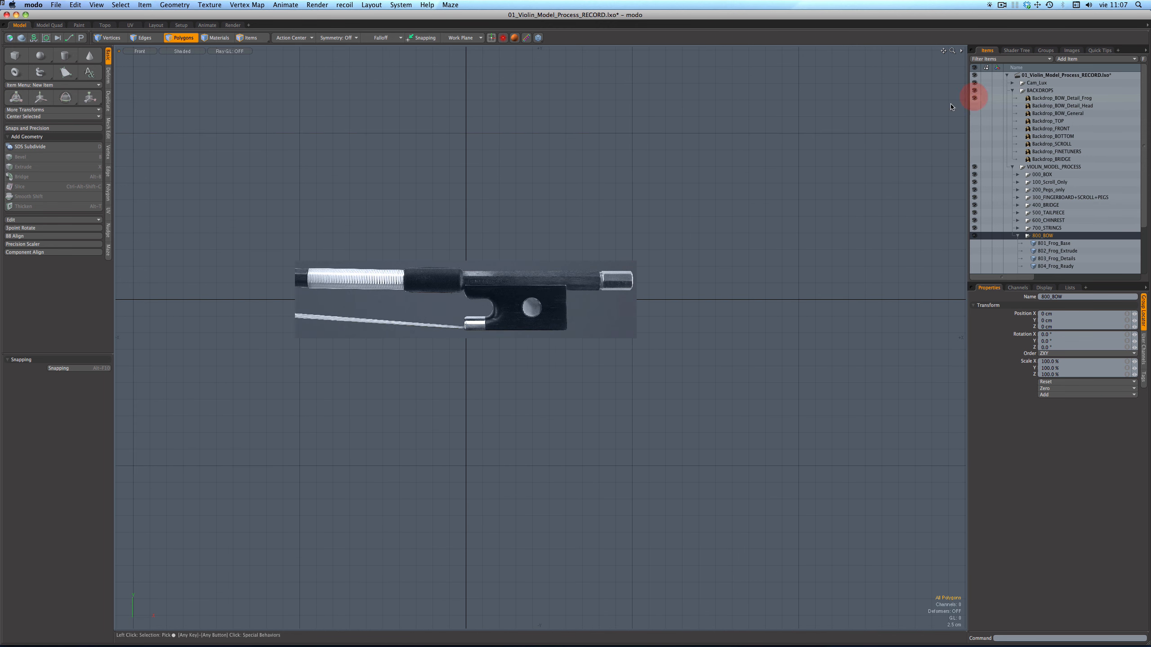
scroll(455, 245, down, 2)
scroll(593, 278, up, 3)
alt+shift+drag(592, 278, 618, 276)
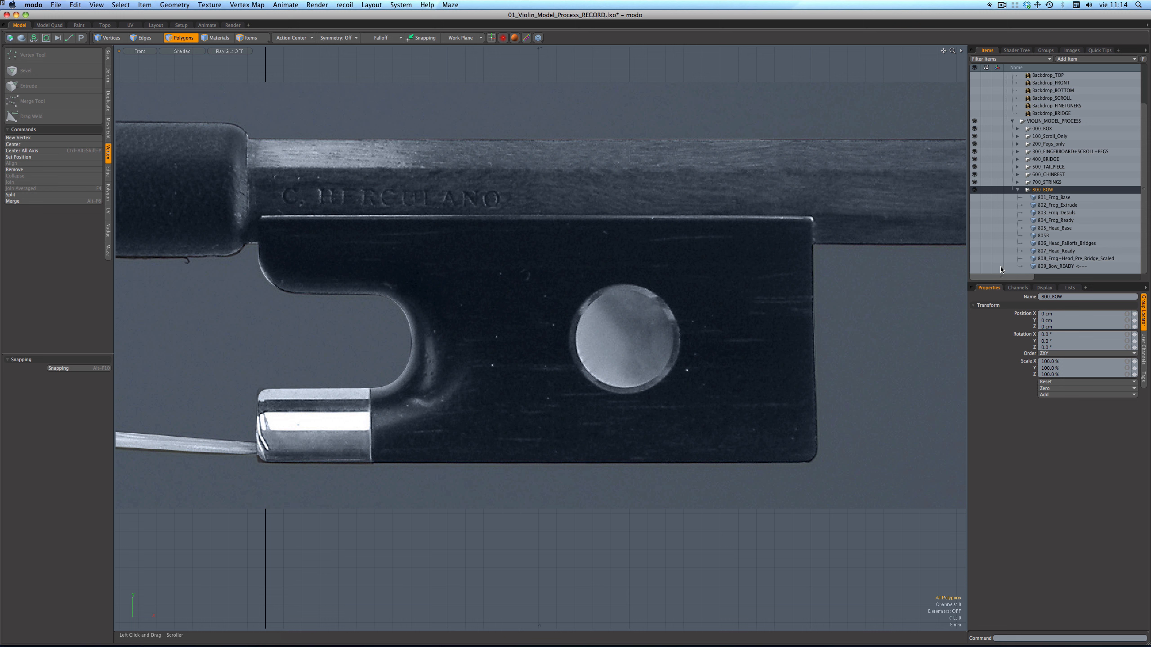
Make 801_Frog_Base the active mesh and compare its subdivided wireframe with the frog photo before returning to the shaded unsubdivided mesh.
click(1038, 198)
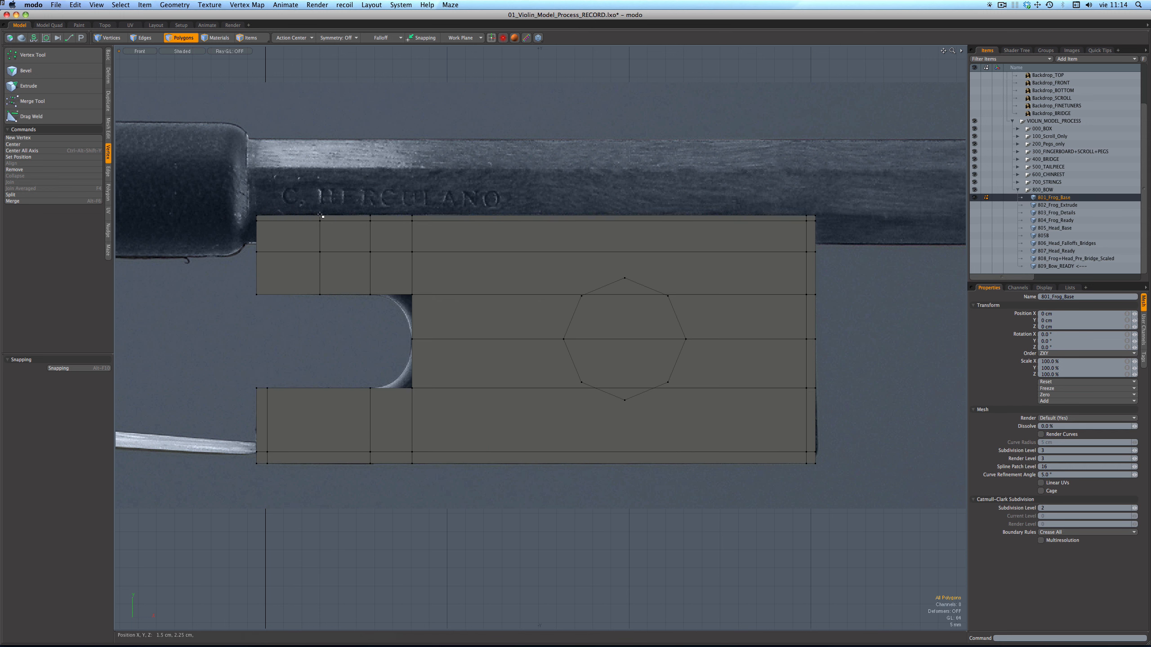
key(2)
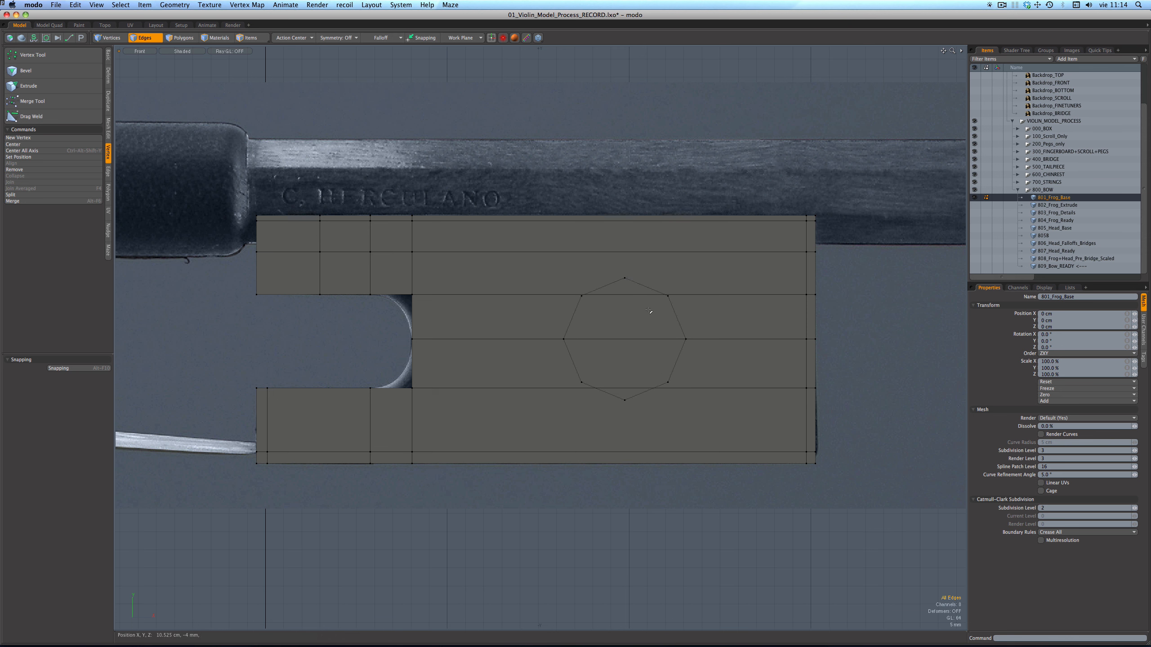
key(KP_7)
key(Tab)
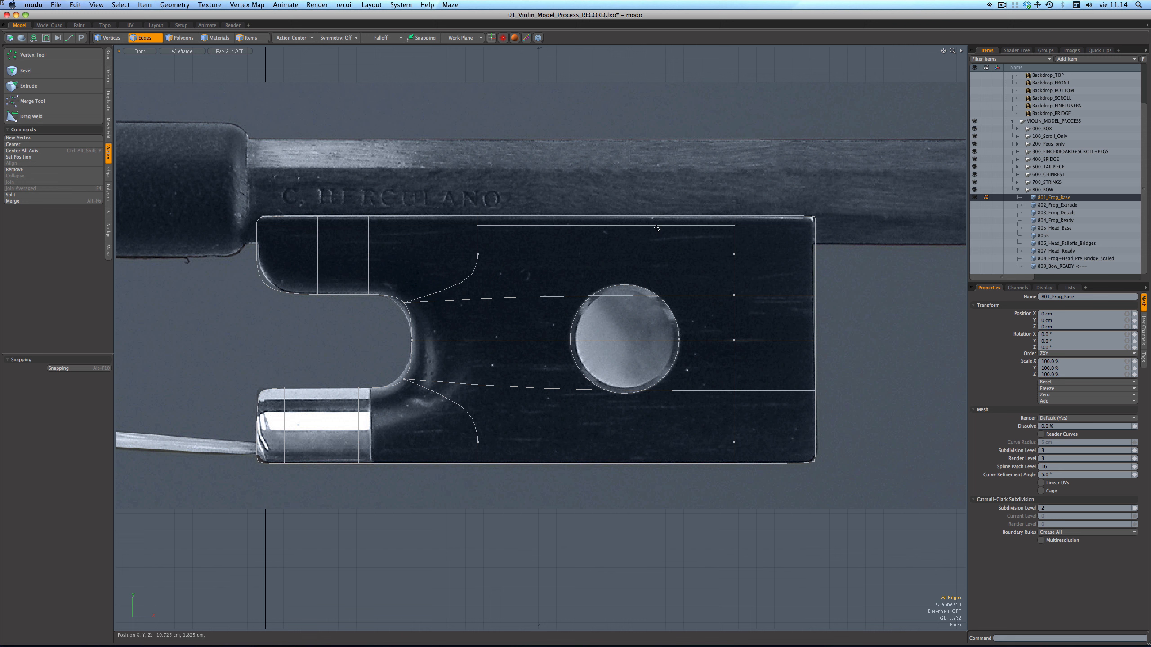
key(Tab)
key(KP_4)
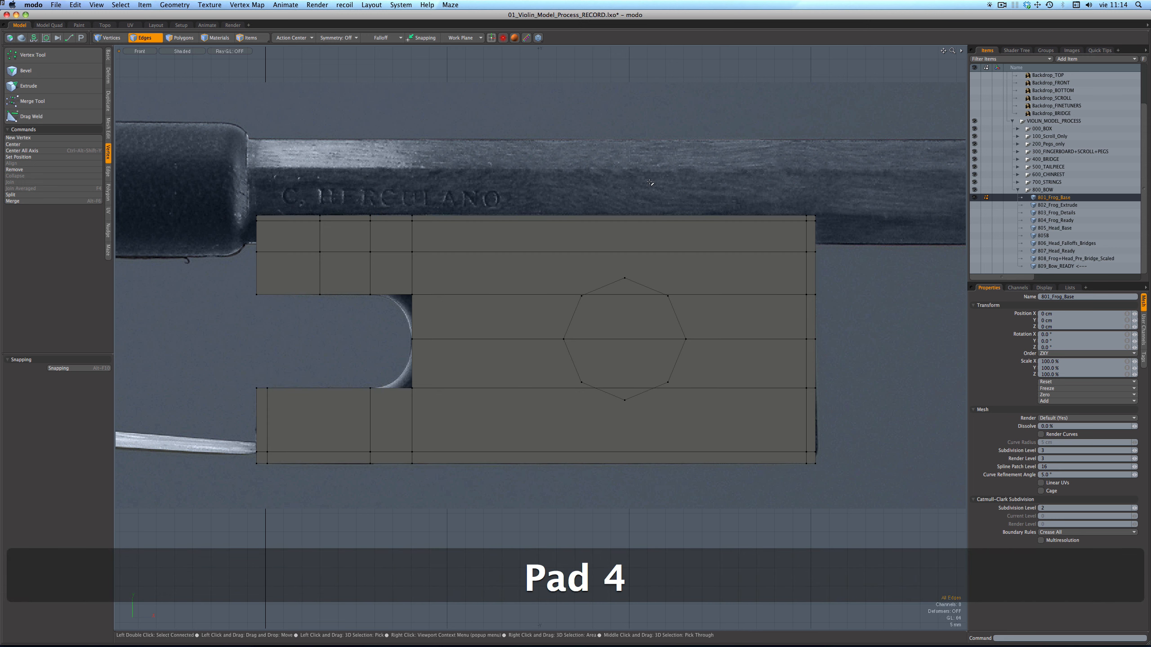
Make 802_Frog_Extrude the active mesh and examine its extruded form in perspective with subdivision on.
click(1049, 206)
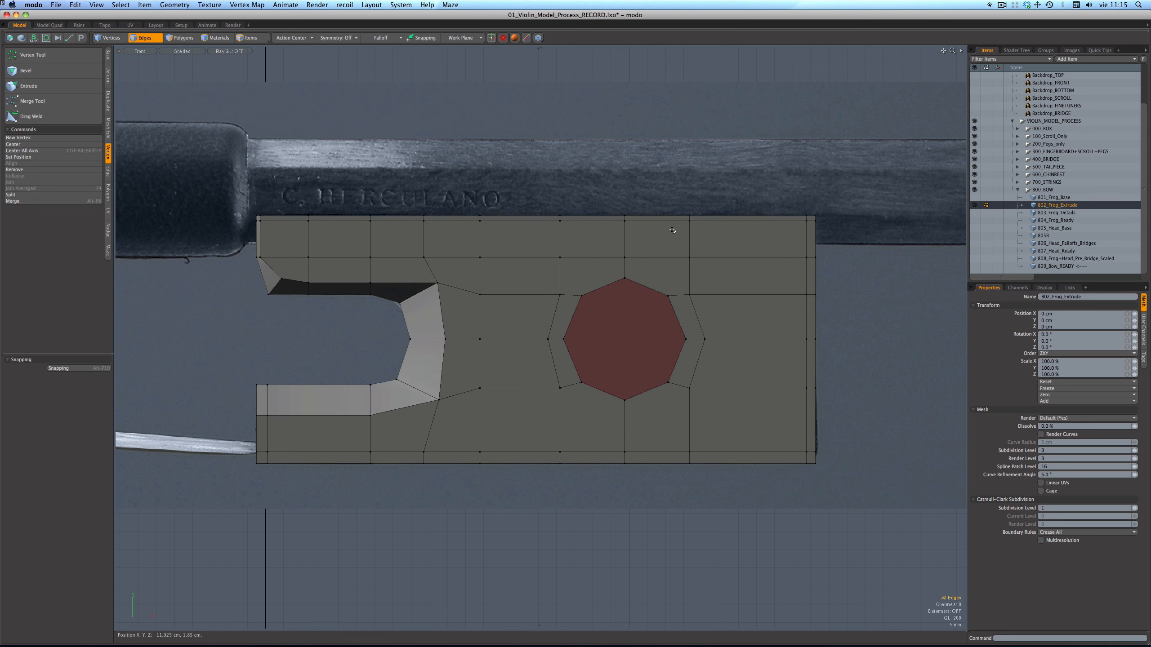
key(KP_Decimal)
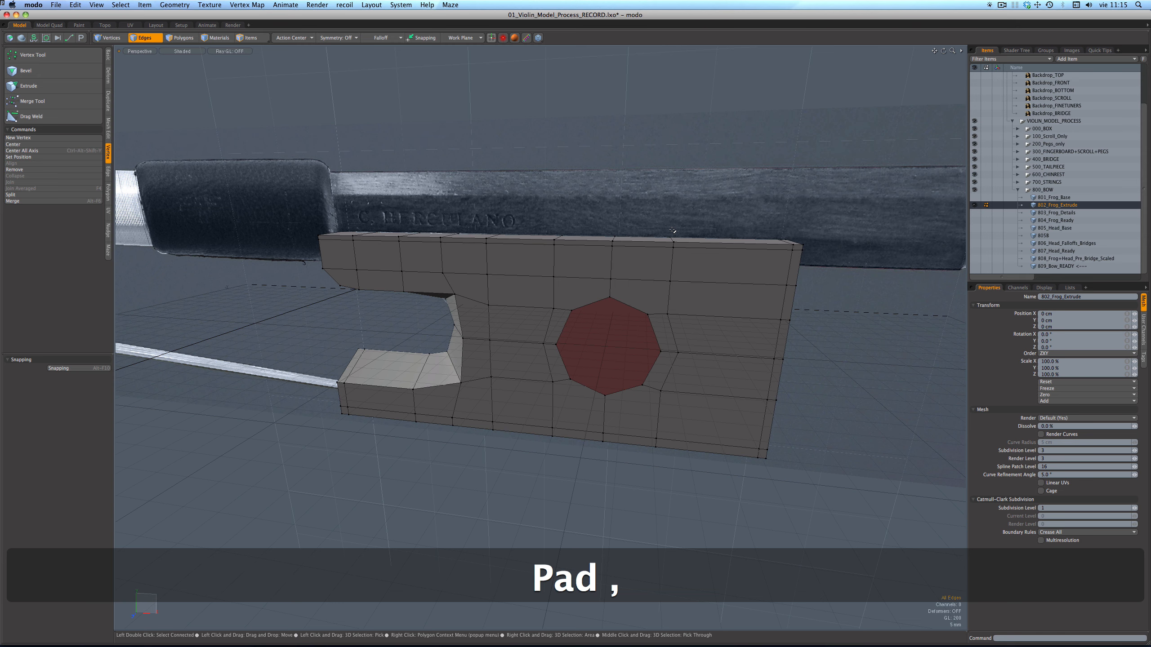
key(alt+KP_Multiply)
alt+drag(673, 230, 634, 267)
key(Tab)
key(alt+shift+z)
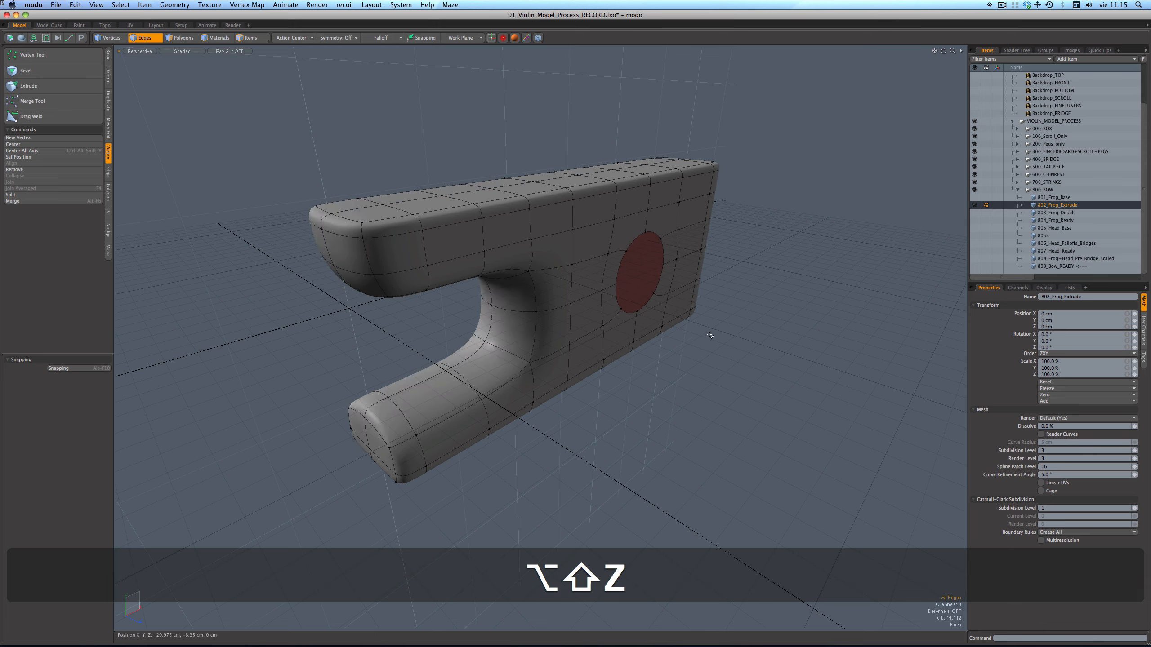
alt+drag(709, 335, 577, 283)
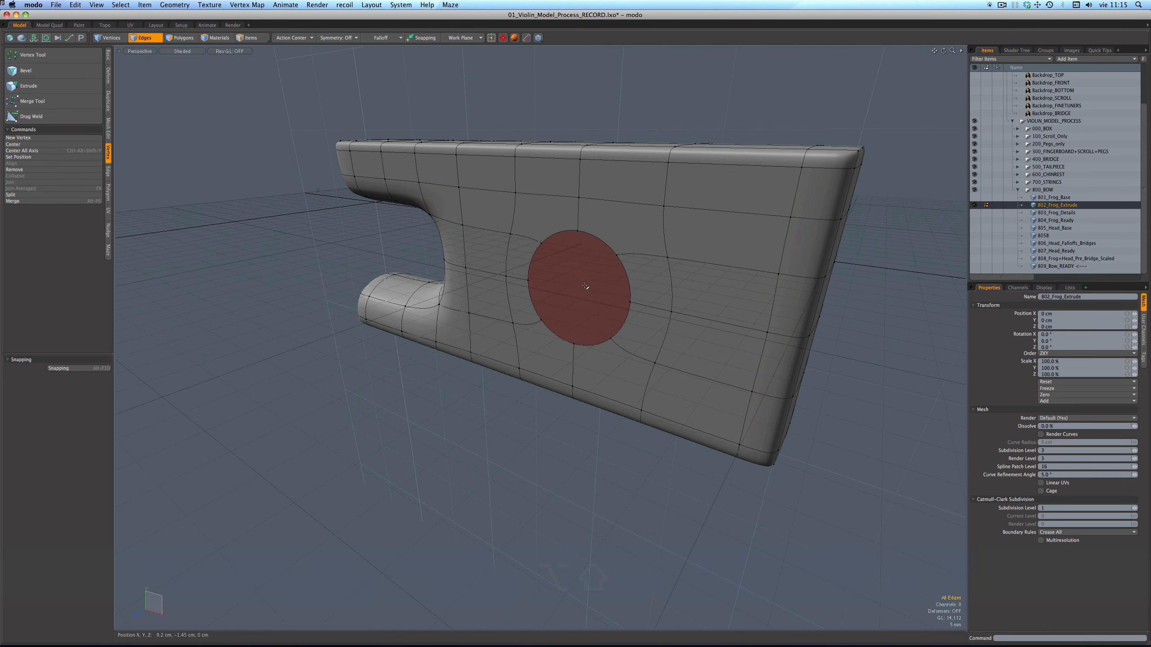
key(KP_Decimal)
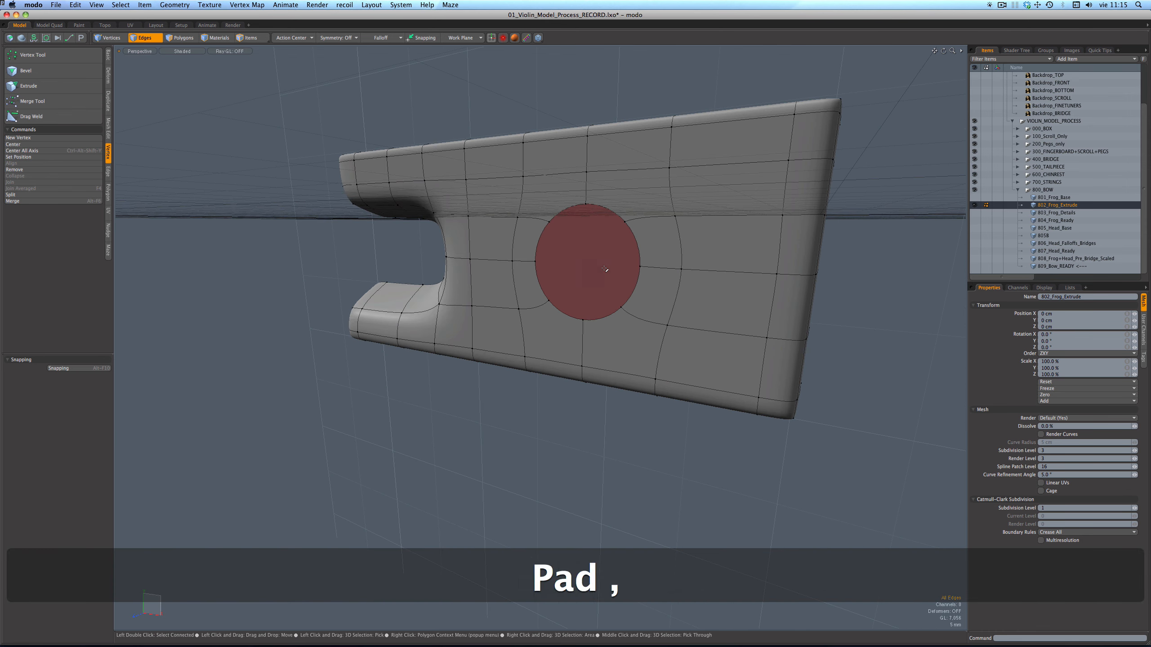
Try the Move tool on the frog's red round polygon with subdivision turned off.
alt+drag(602, 272, 585, 293)
key(3)
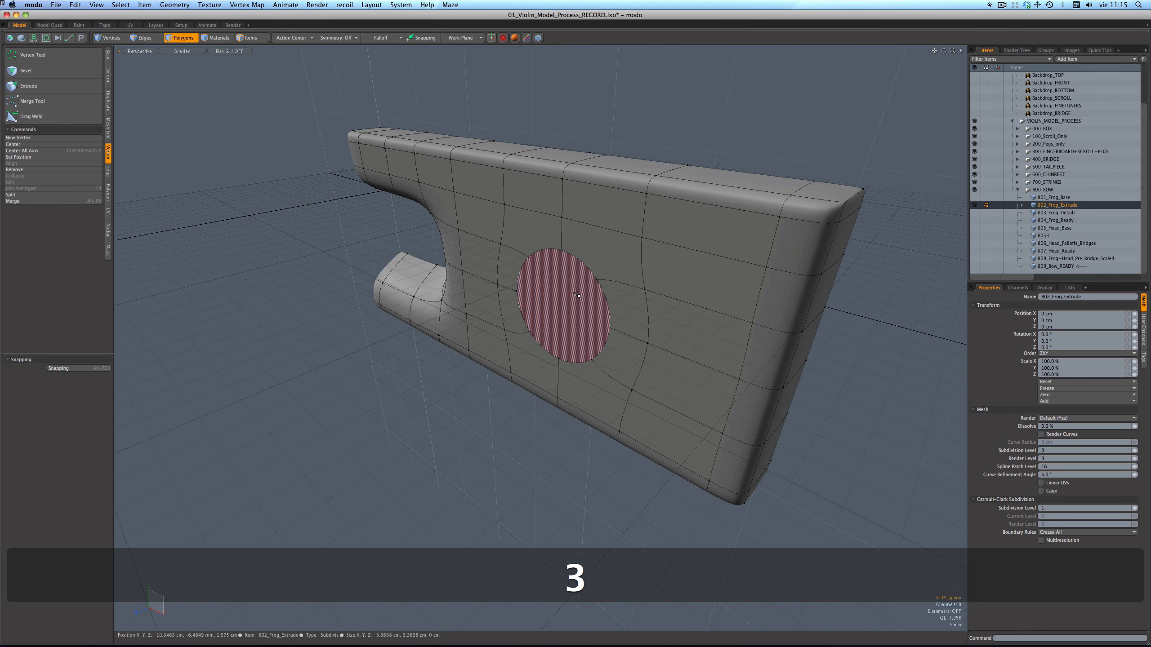
key(Tab)
click(577, 296)
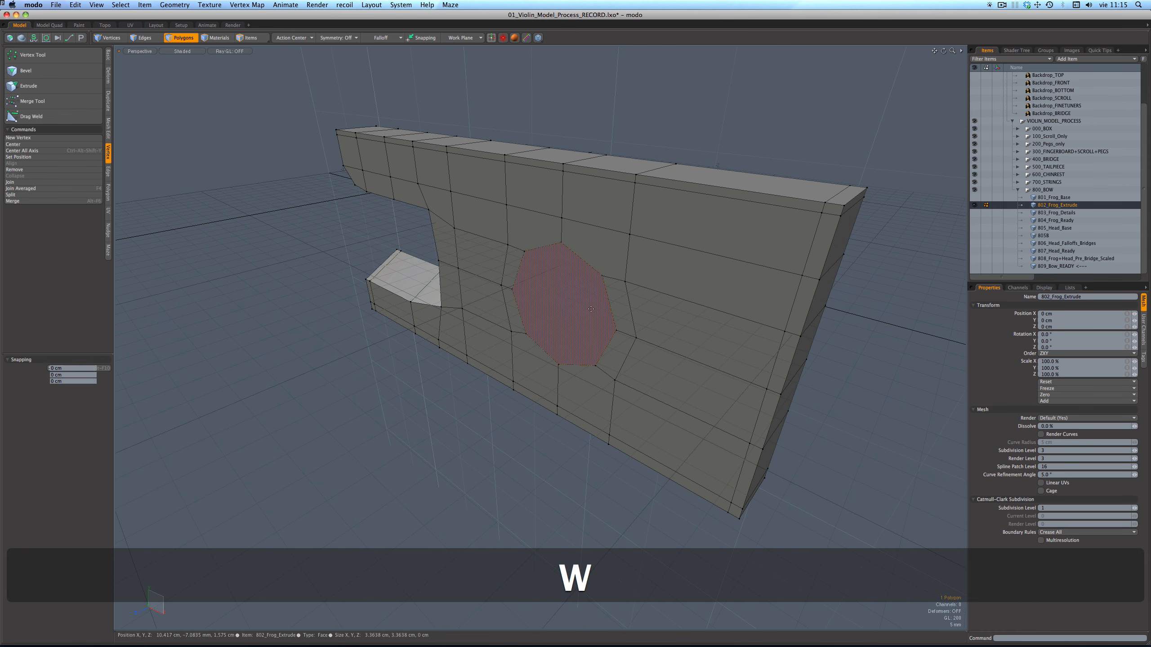
key(w)
key(super+z)
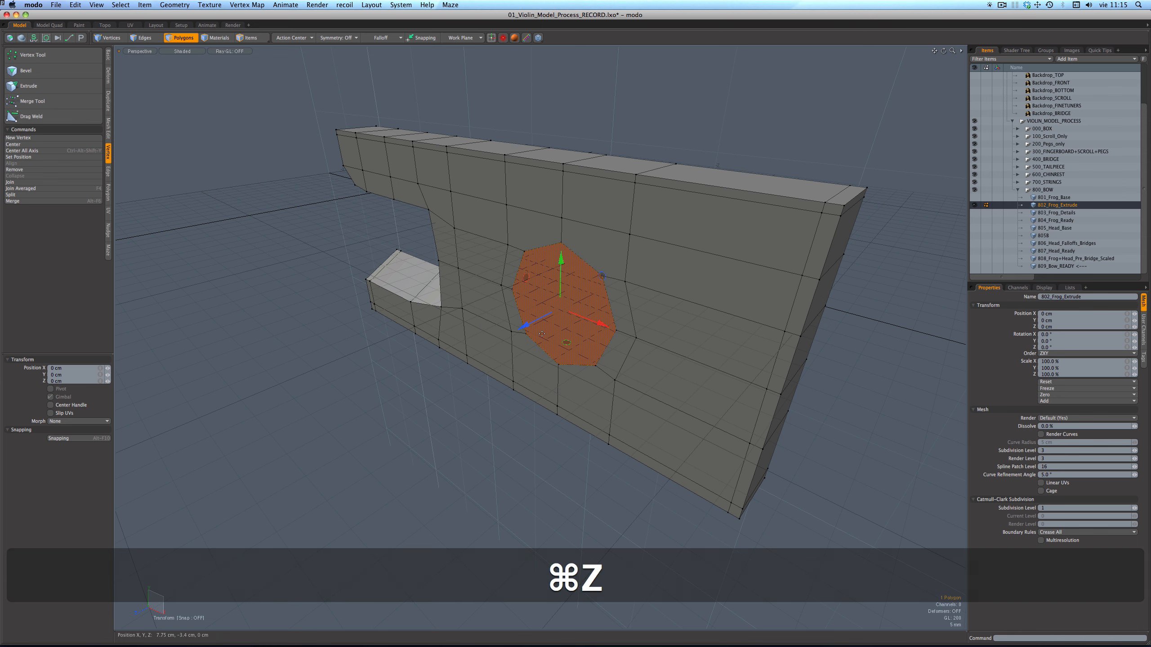
key(Tab)
alt+drag(618, 180, 601, 225)
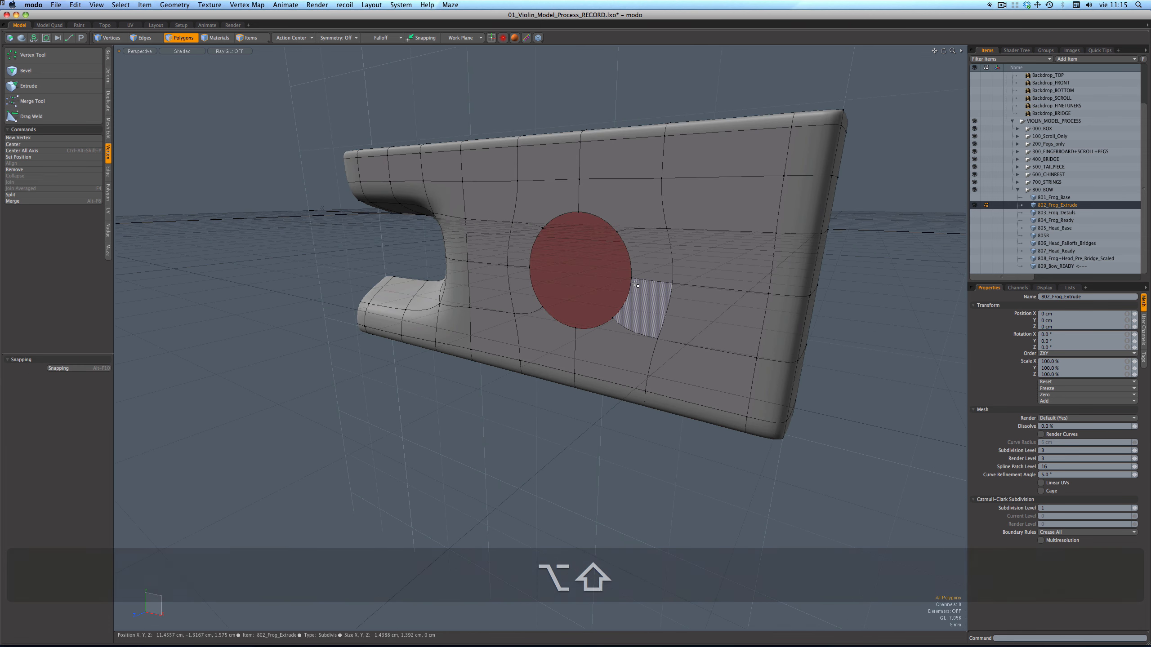
Select the vertical band of polygons around the frog's red disc in the front view.
key(KP_1)
key(KP_2)
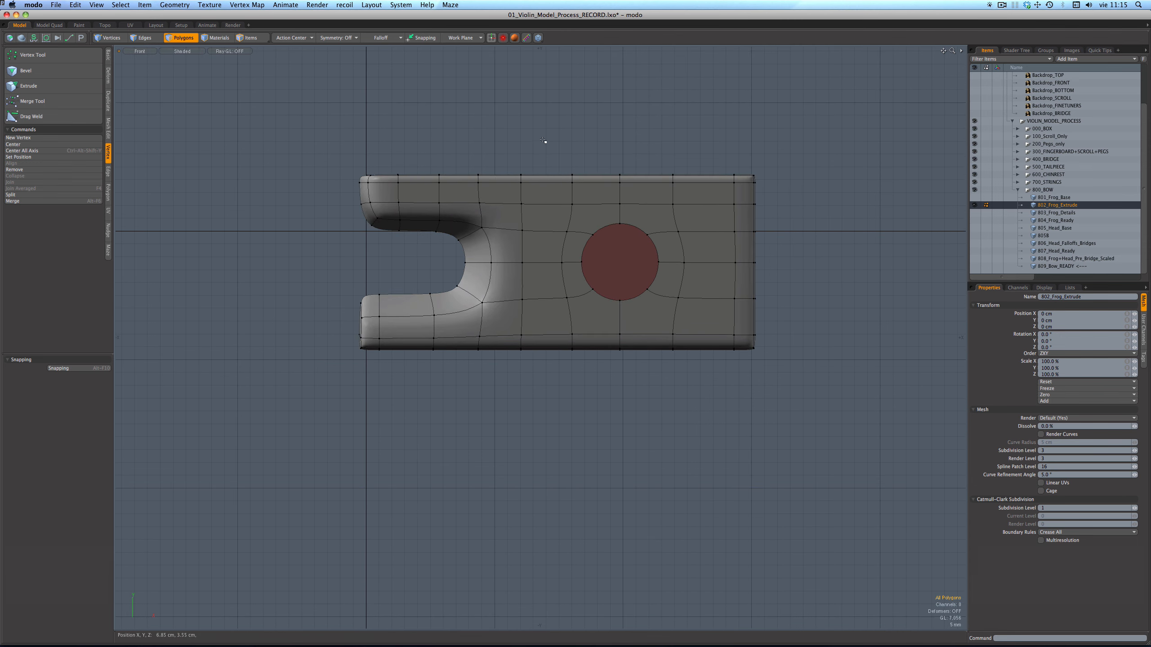
drag(542, 139, 722, 432)
scroll(655, 280, up, 2)
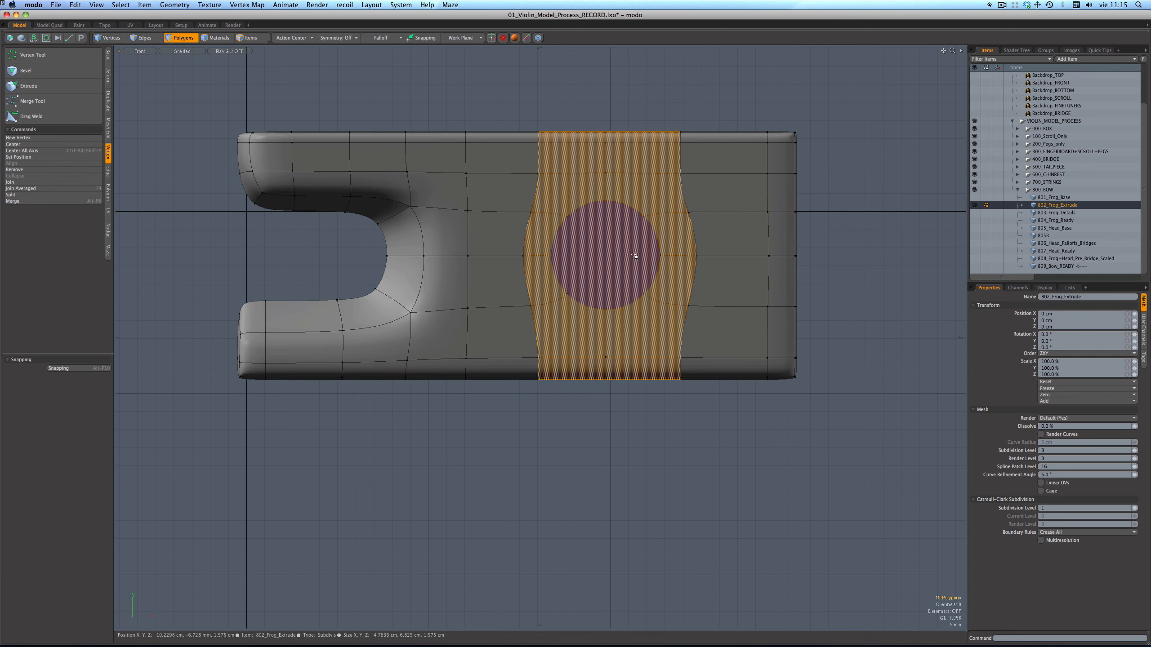
Merge the vertices of the selected polygon band around the frog's disc with the Automatic range, and check the unsubdivided mesh.
click(12, 201)
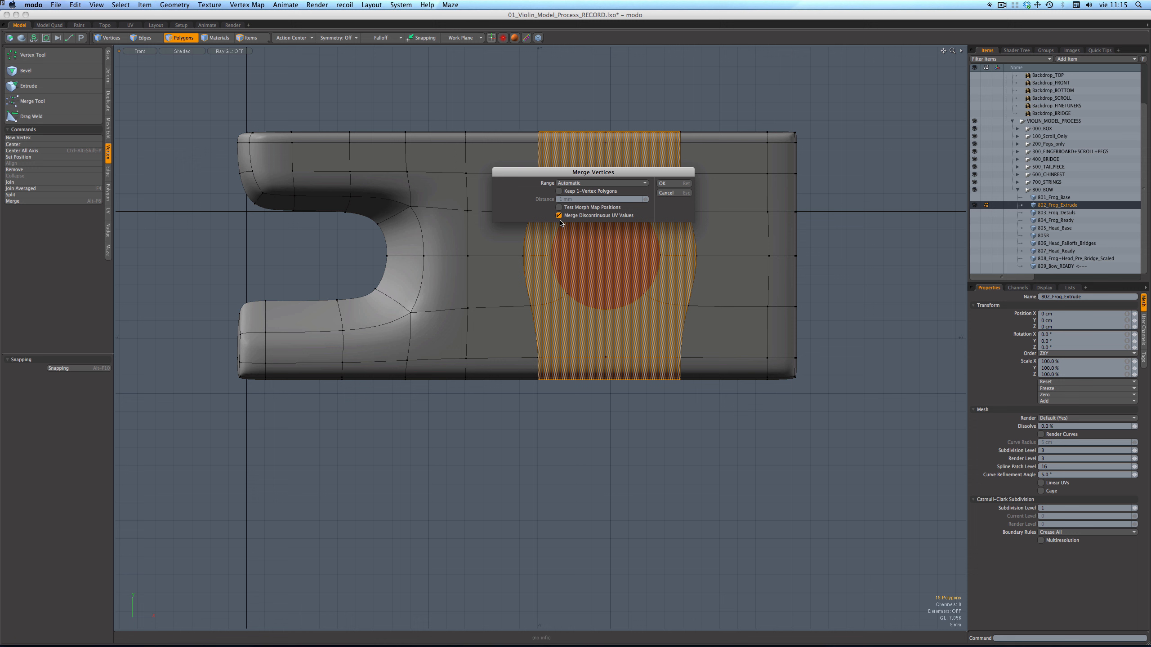
click(662, 184)
click(628, 194)
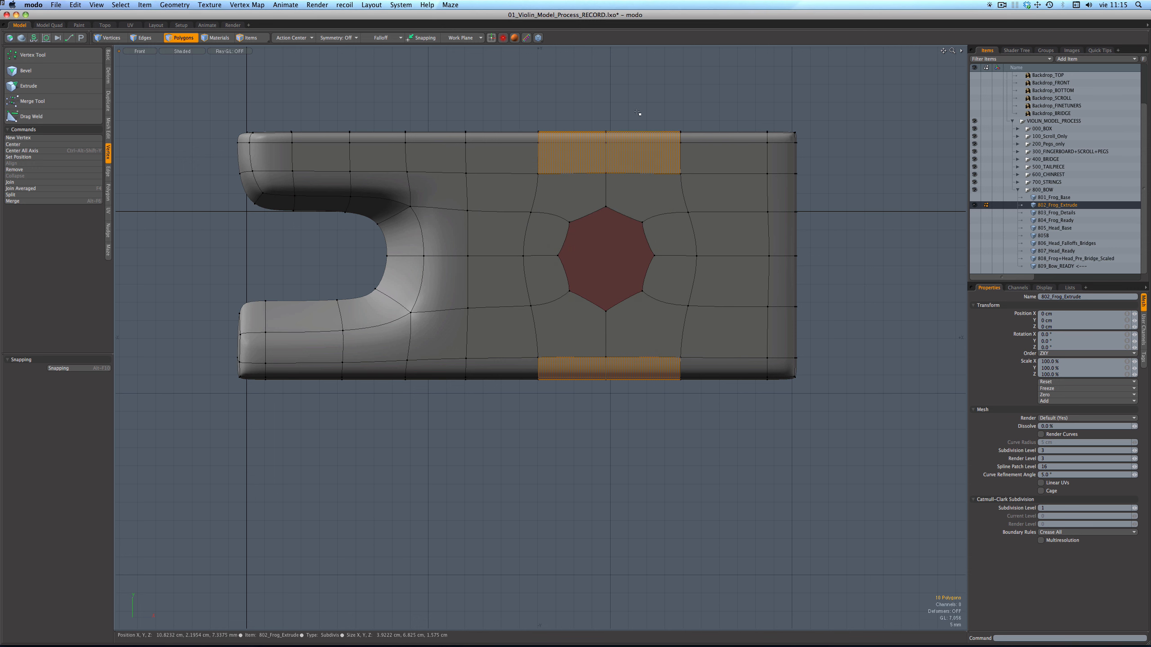
key(Tab)
key(Tab)
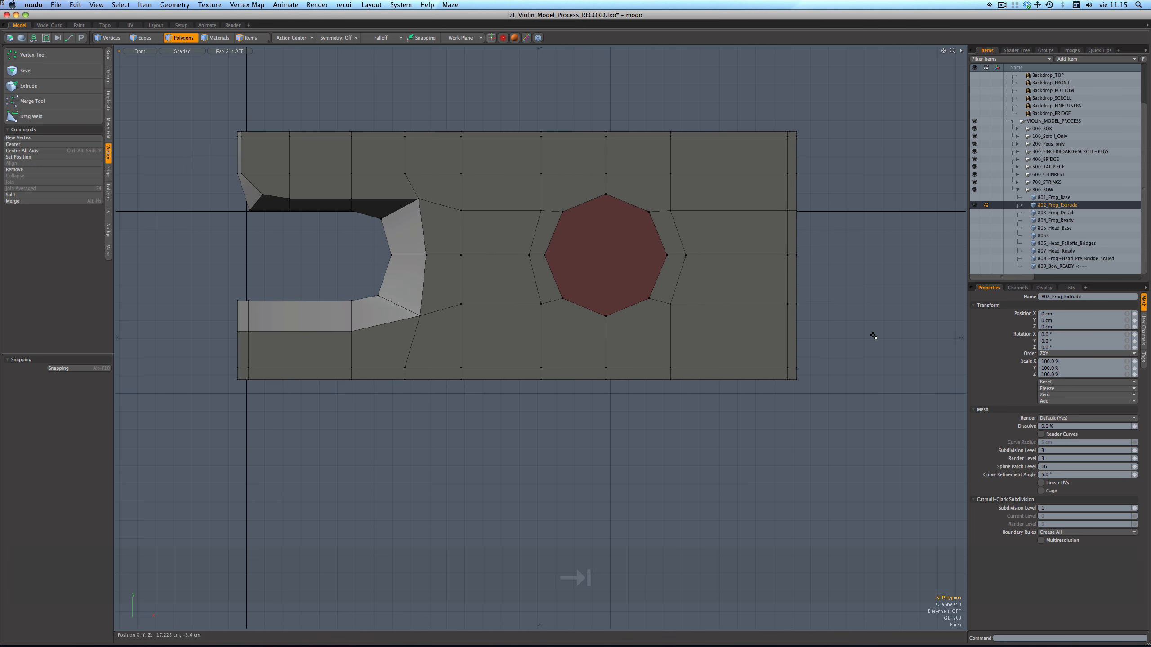
Separate the frog's red disc polygon from the surrounding mesh by cutting and pasting it in place, and return to the unsubdivided view.
click(633, 286)
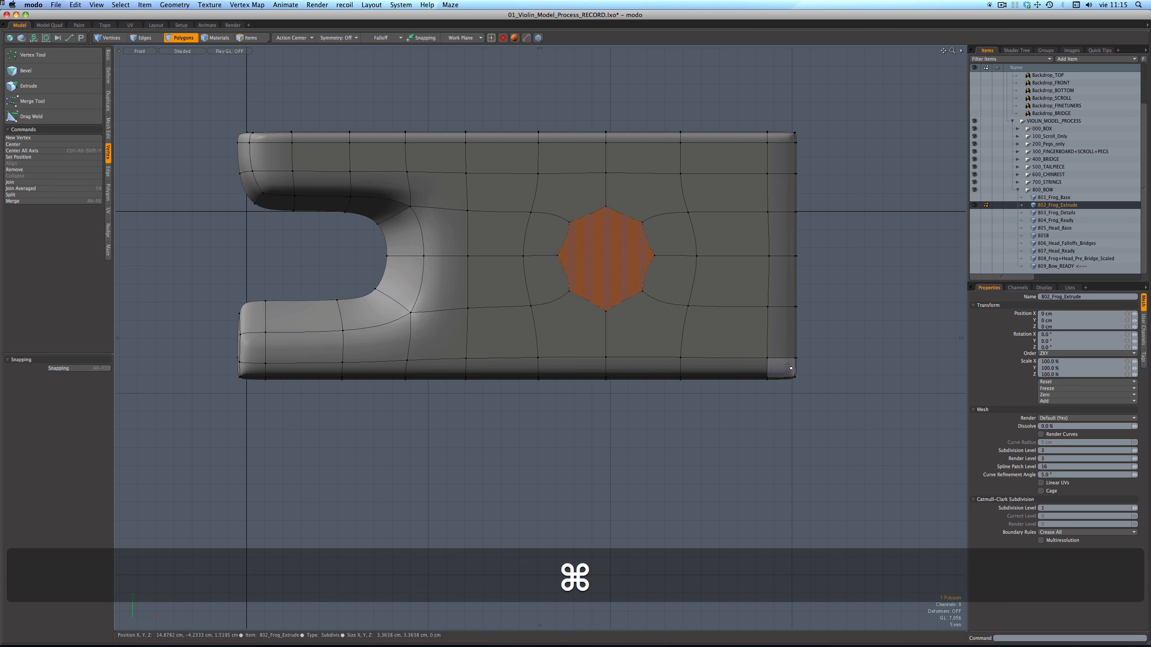
key(super+v)
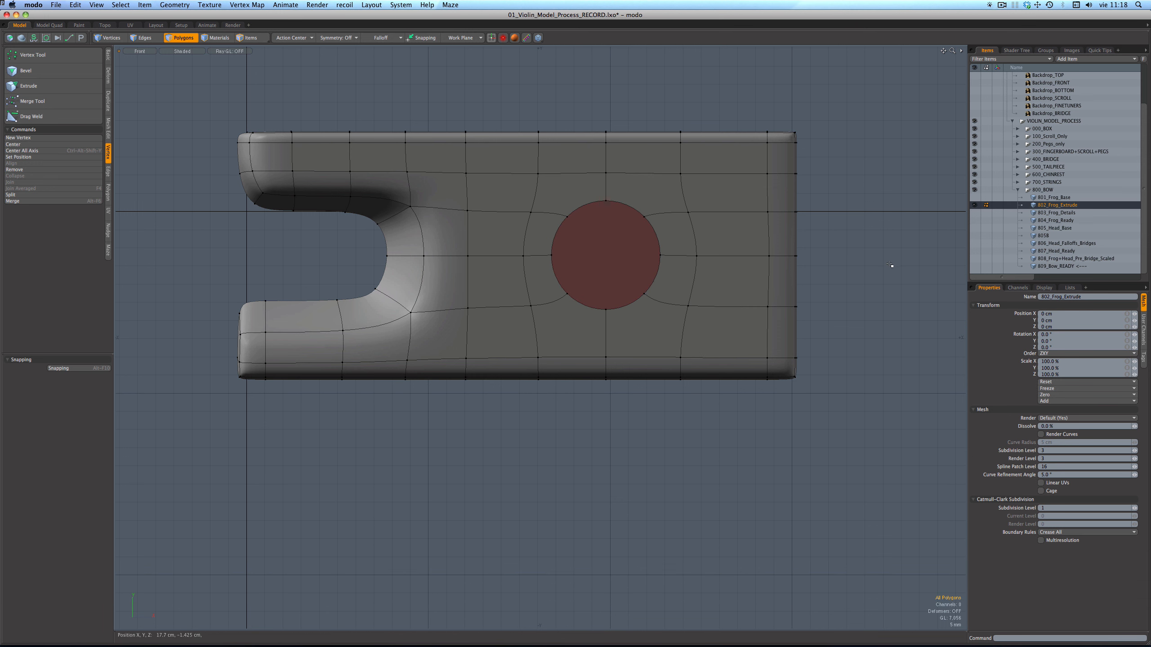
key(Tab)
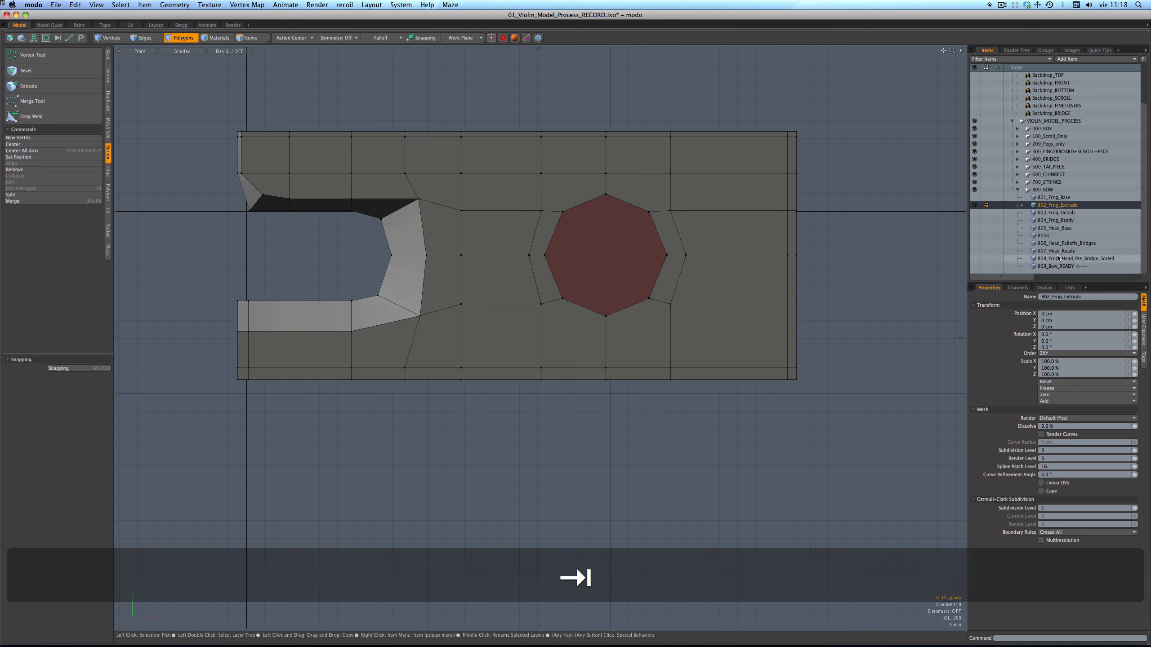
Make 803_Frog_Details the active mesh and view the frog, stick and sleeve in perspective.
click(1057, 213)
scroll(547, 341, down, 4)
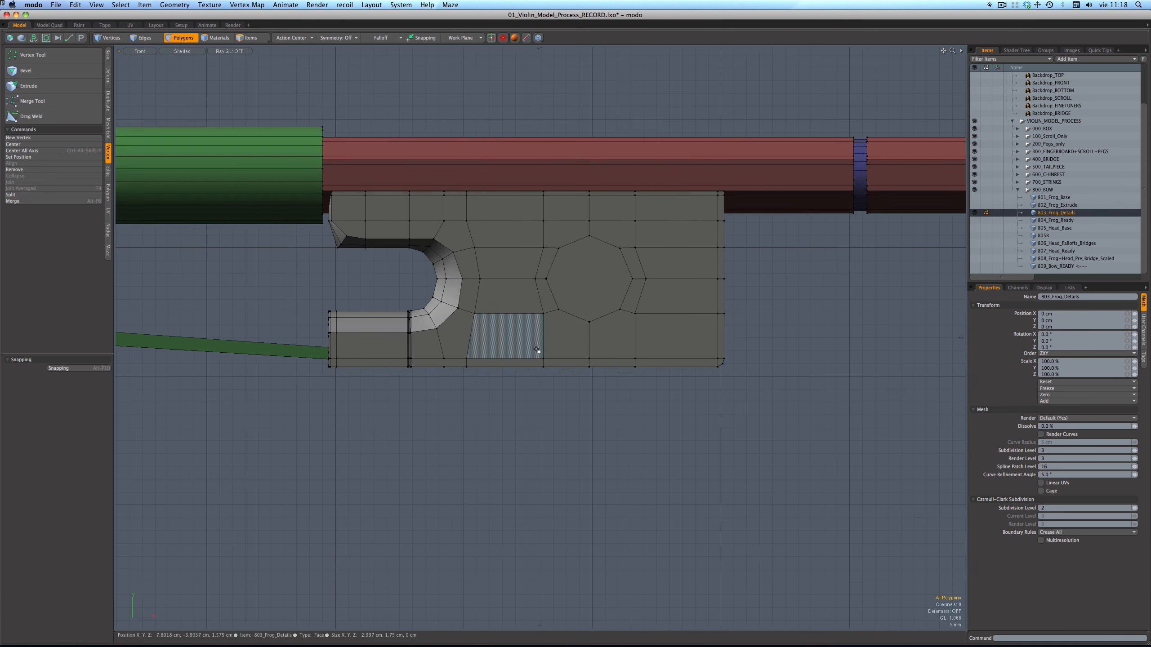
scroll(436, 272, up, 2)
scroll(417, 263, up, 2)
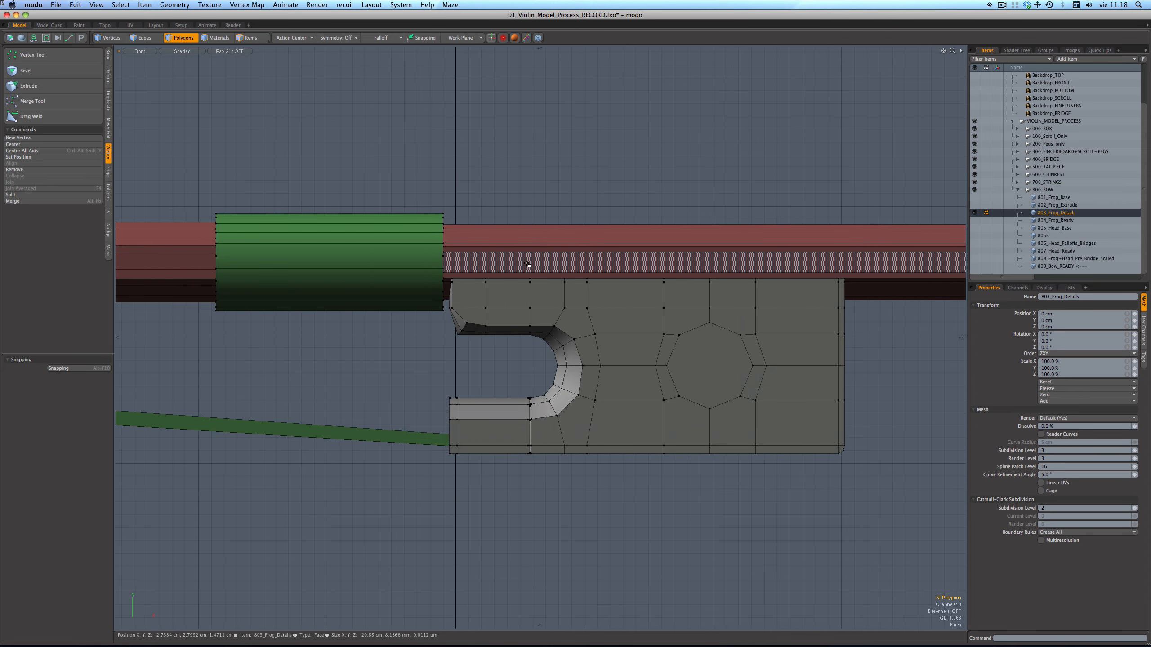
key(KP_Decimal)
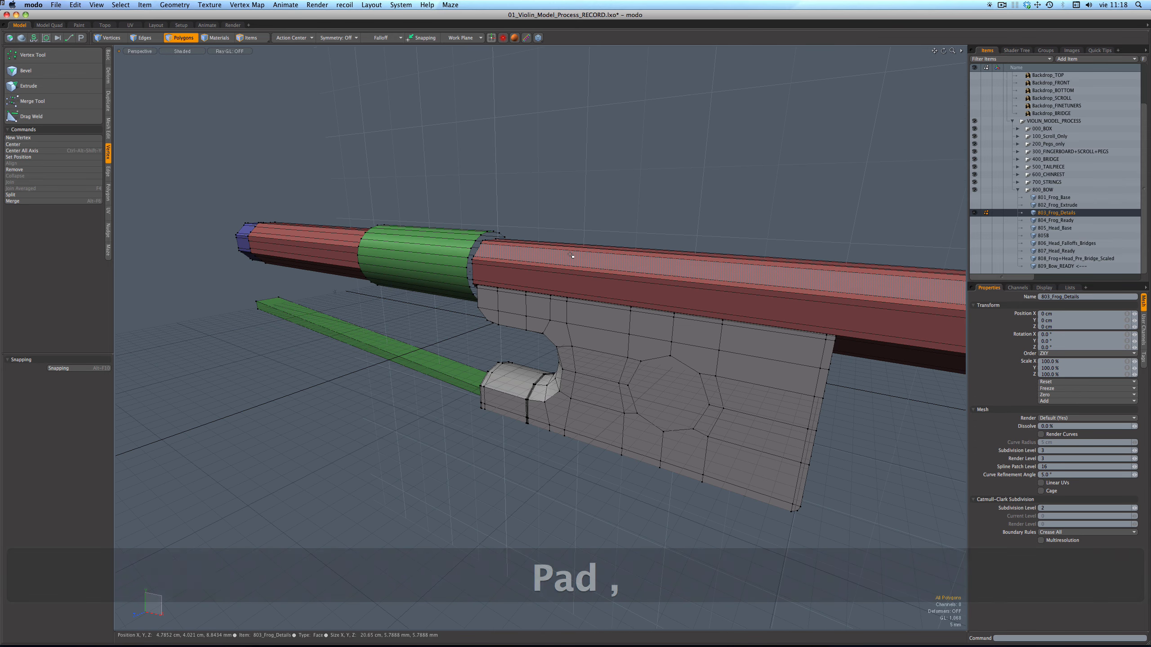
Compare the front wireframe of the frog details and stick with the bow's reference photo.
key(KP_1)
key(KP_2)
key(KP_7)
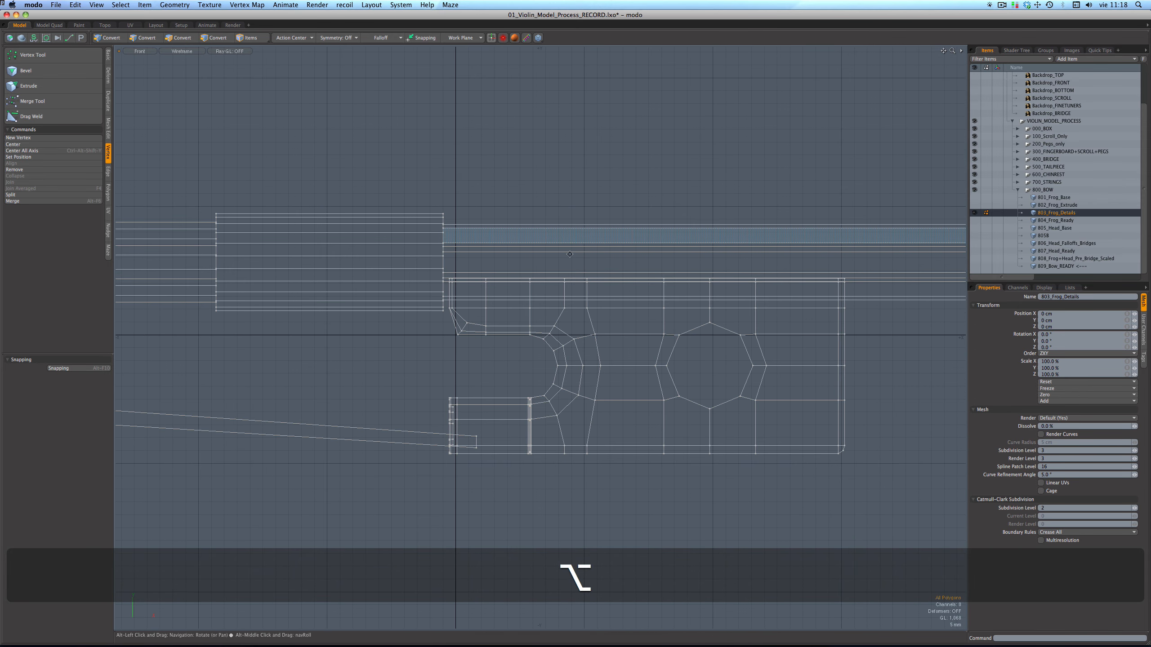
key(alt+KP_Multiply)
scroll(592, 259, down, 2)
scroll(592, 260, down, 1)
scroll(816, 276, up, 1)
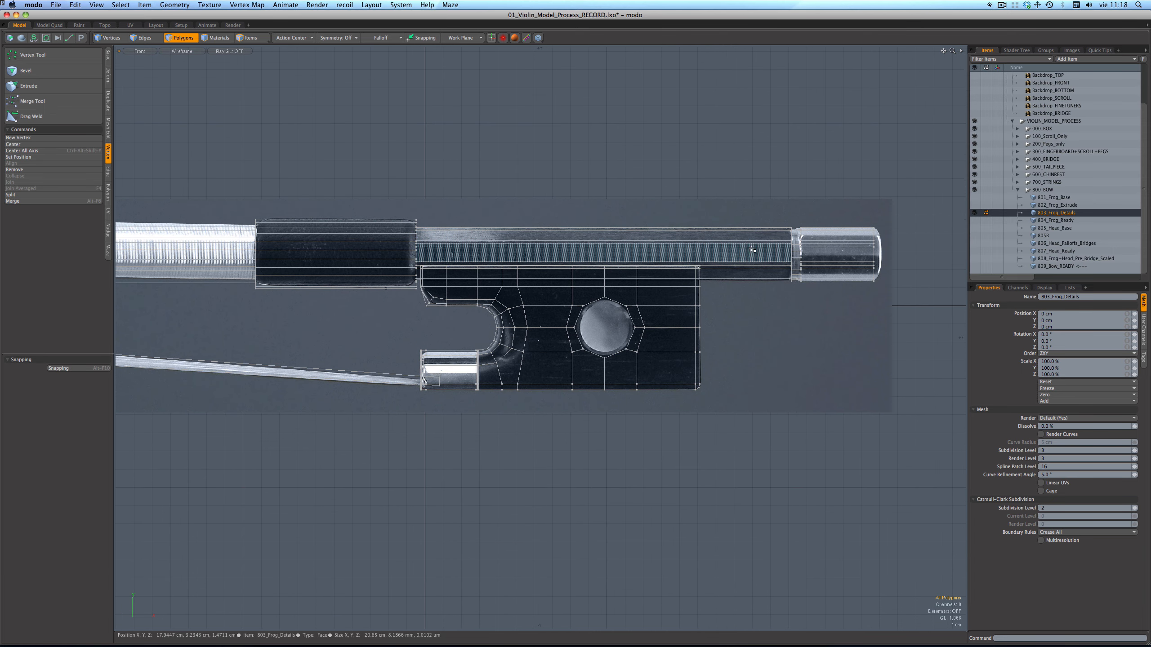
scroll(754, 246, up, 4)
scroll(772, 337, down, 2)
scroll(770, 336, down, 2)
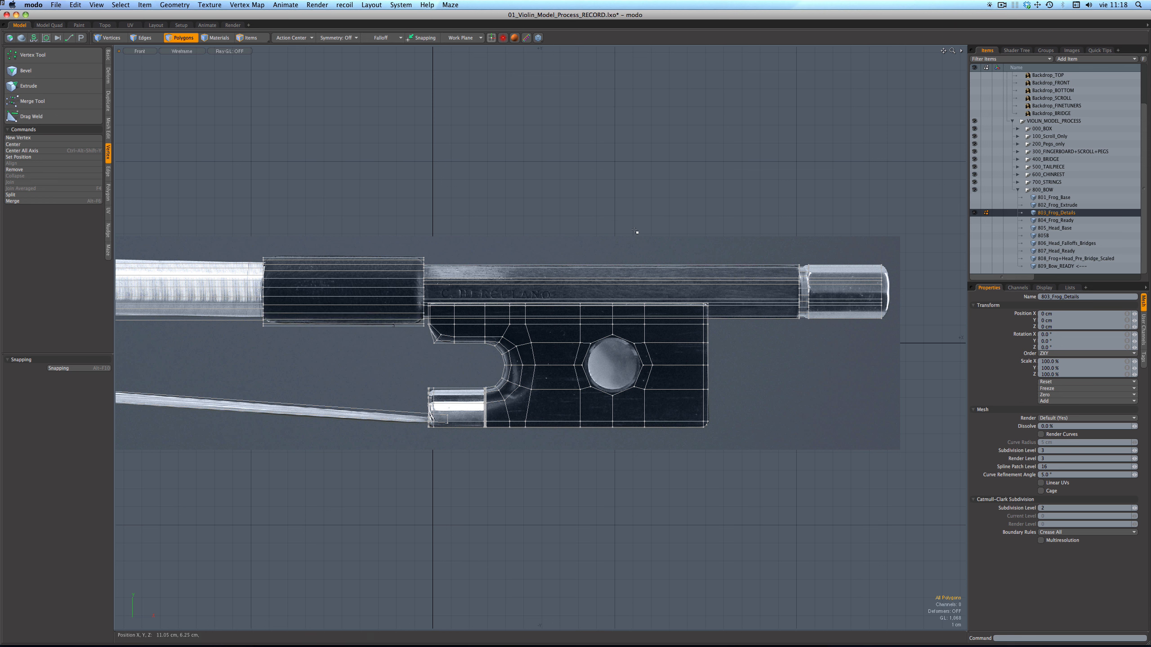
Loop-select the polygons around the green sleeve, the same way around the red stick section above the frog, and clear the selection.
key(KP_4)
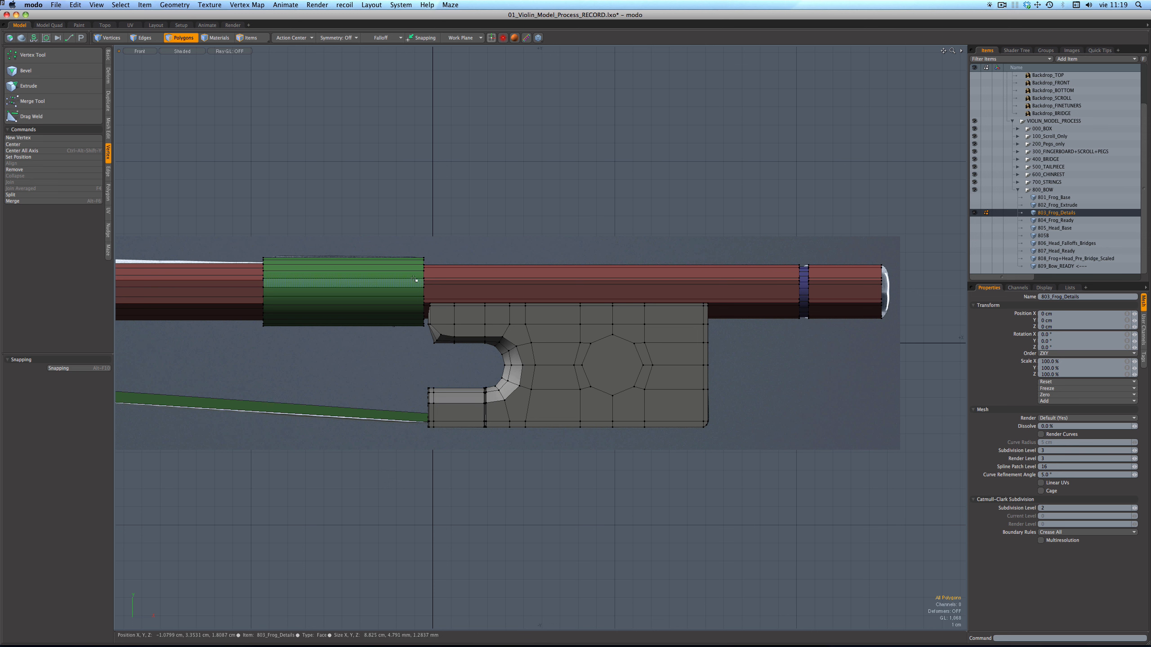
double_click(428, 283)
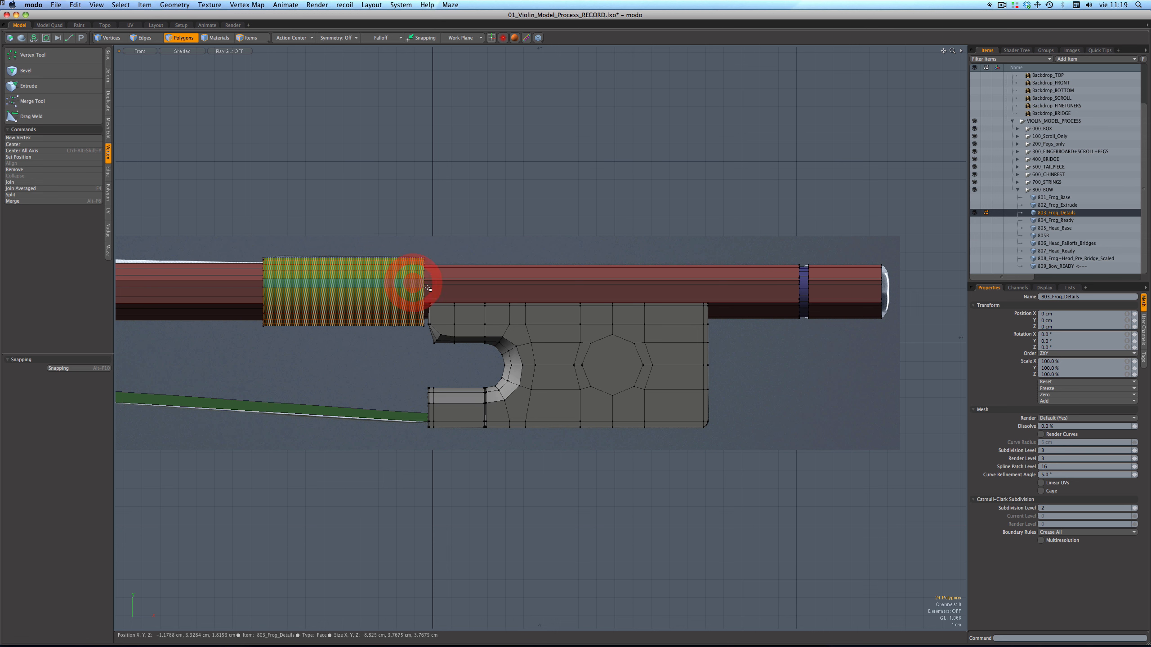
click(405, 272)
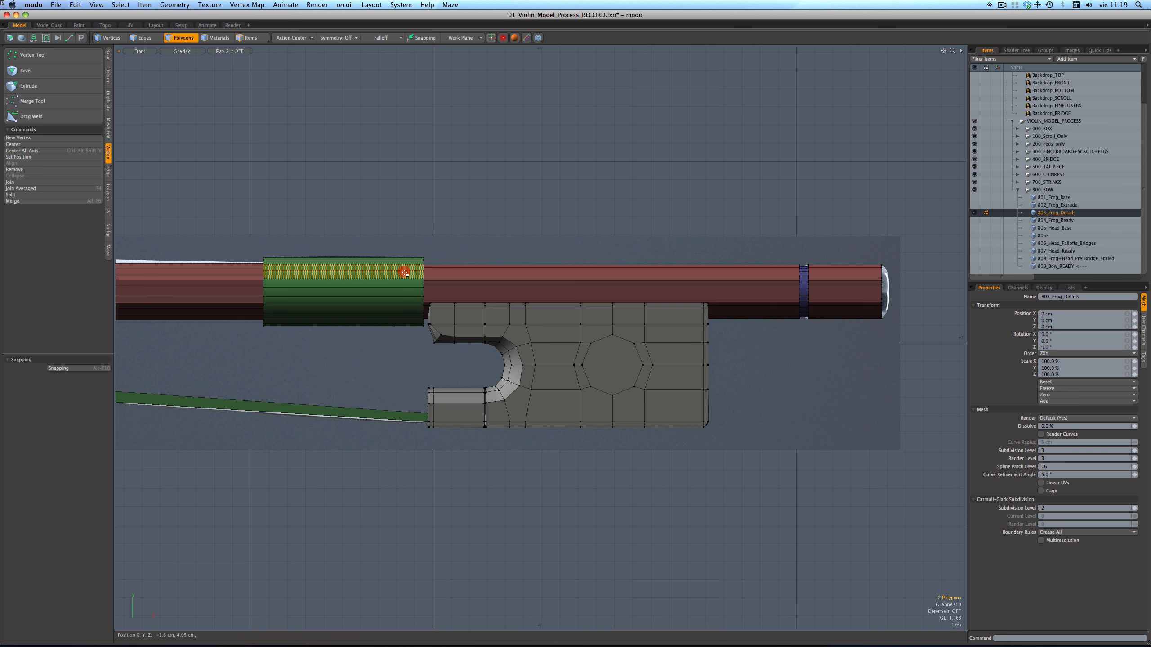
key(l)
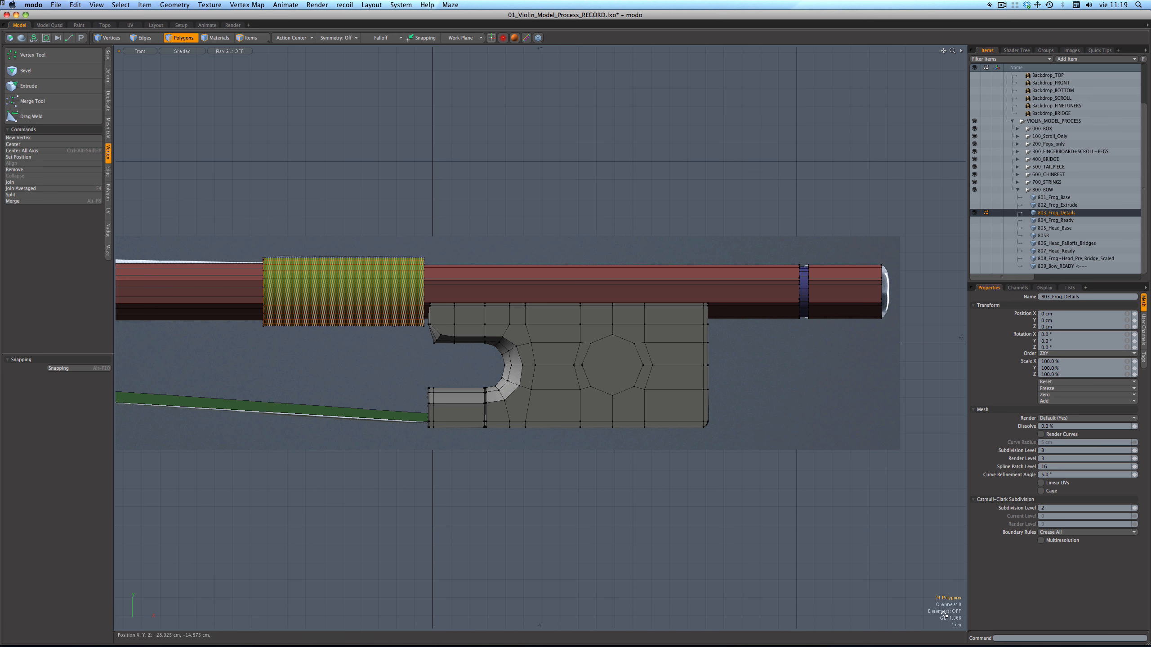
click(739, 299)
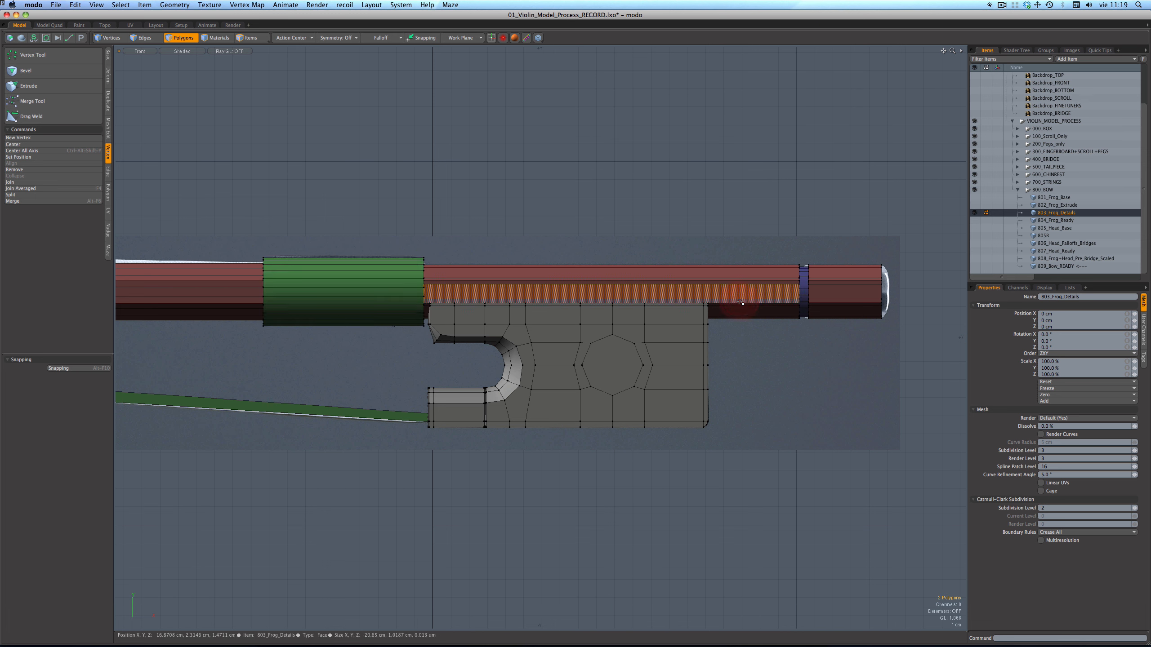
key(l)
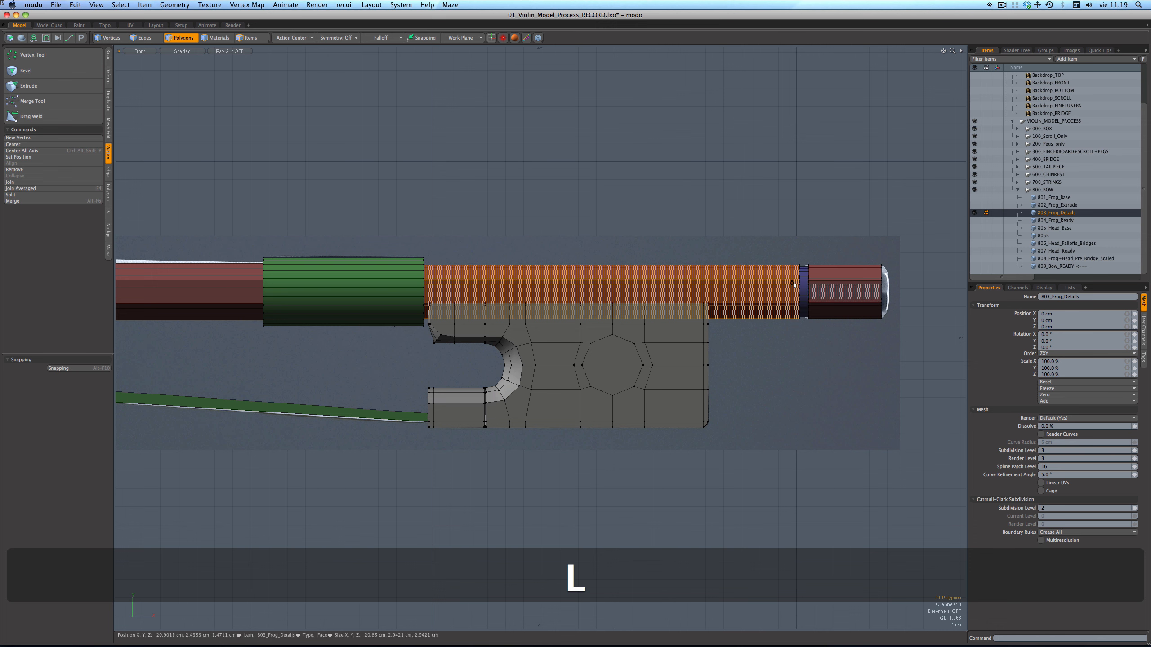
click(605, 233)
Show the bow in perspective with the reference photo hidden and subdivision turned on.
key(KP_Decimal)
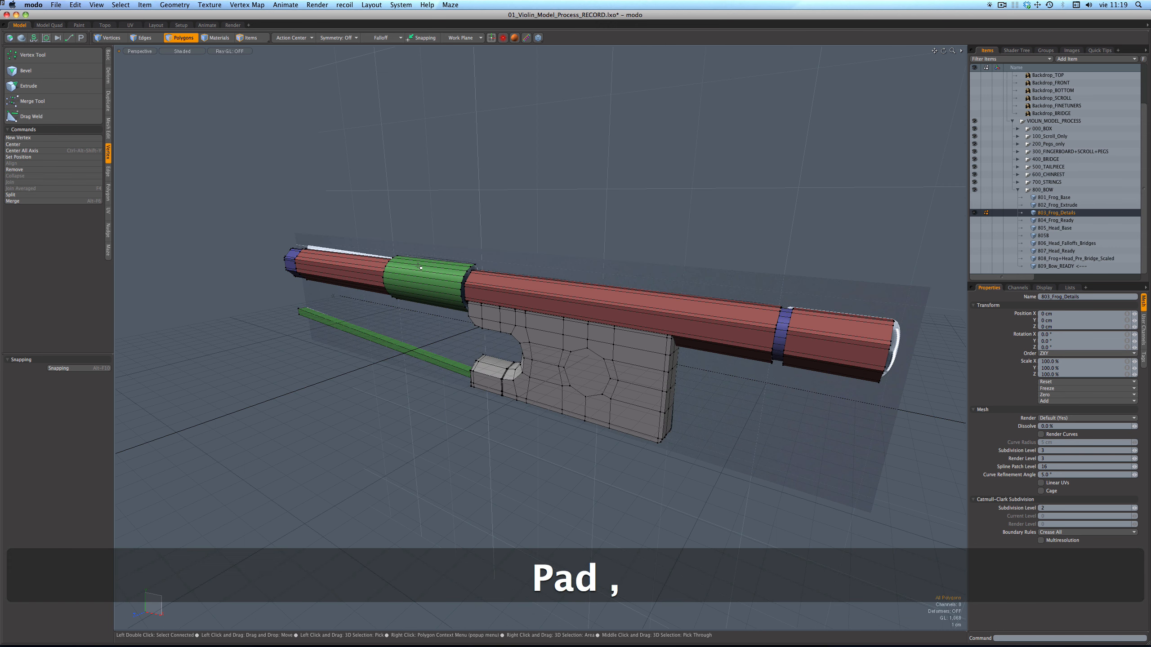
scroll(531, 275, up, 2)
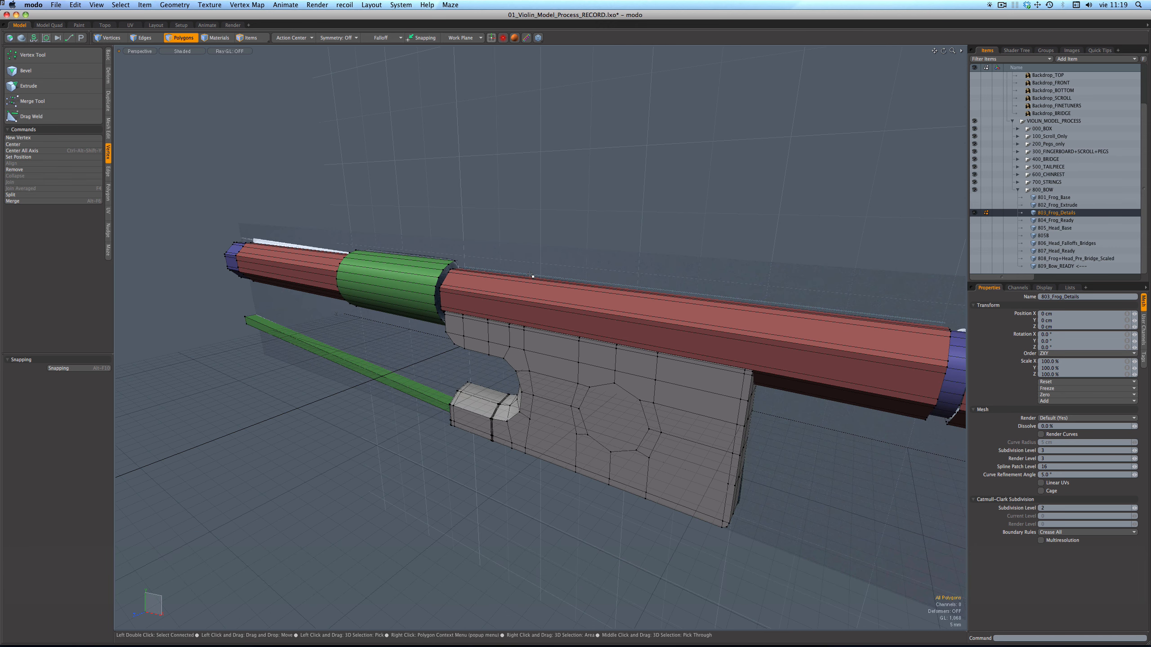
key(alt+KP_Multiply)
key(Tab)
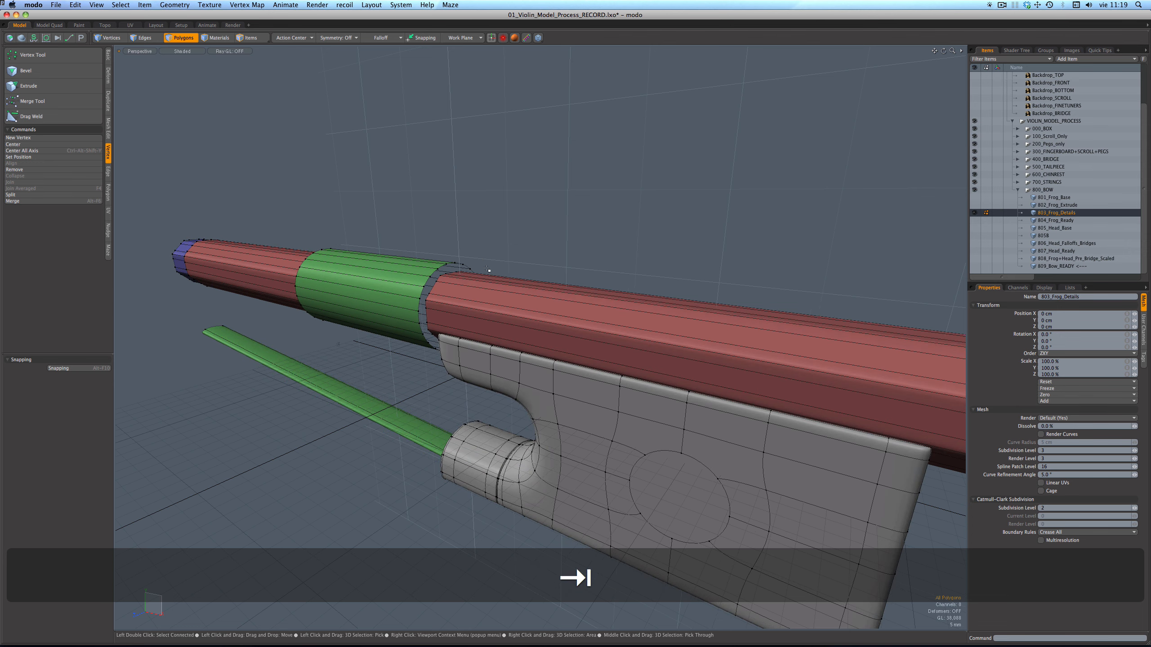
scroll(537, 326, up, 3)
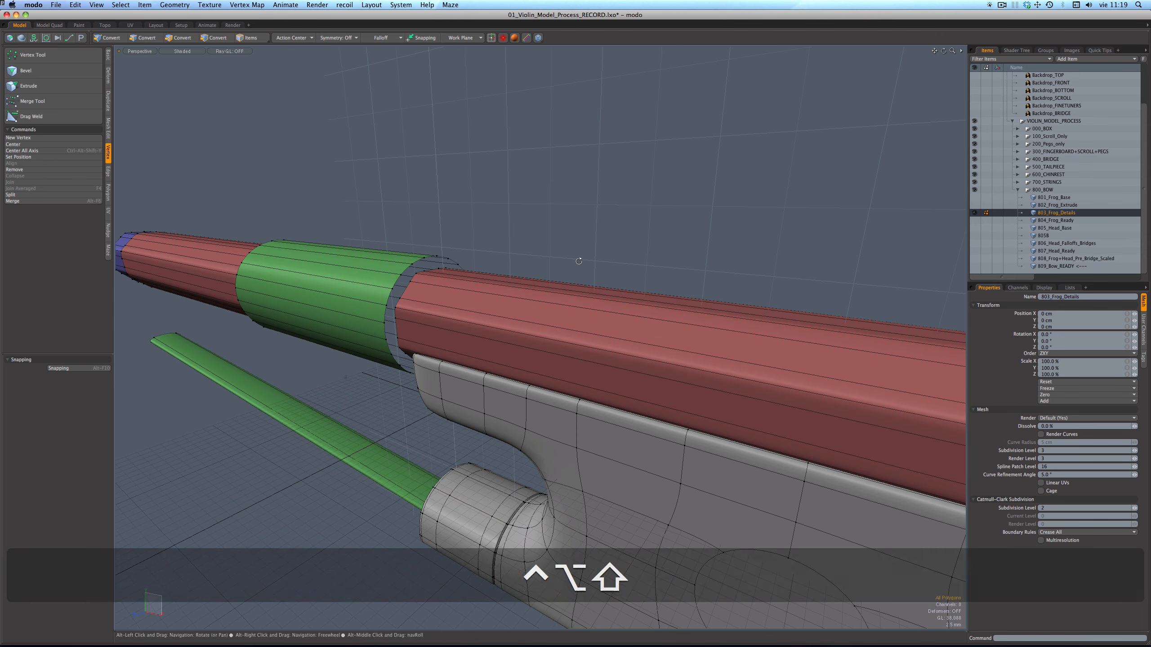
Examine the smooth surfaces of the green sleeve, stick and frog with the wireframe overlay hidden, and restore the overlay.
key(ctrl+alt+shift+KP_7)
key(KP_Divide)
alt+drag(578, 262, 560, 327)
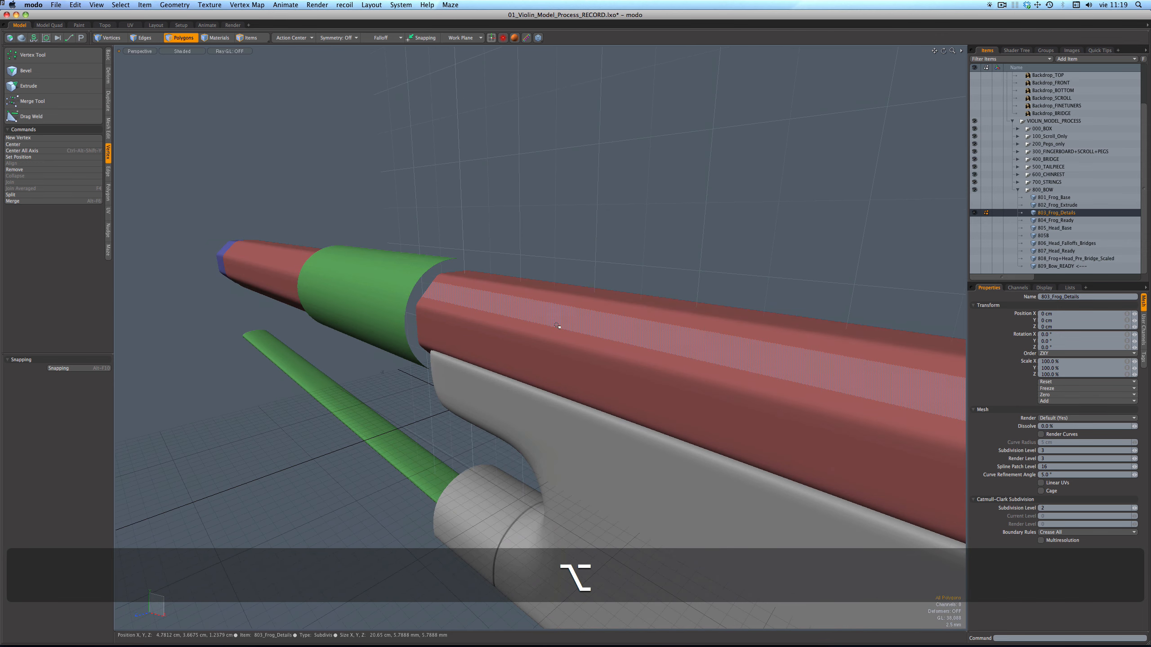
click(267, 264)
double_click(267, 263)
click(457, 141)
alt+drag(458, 142, 457, 275)
alt+drag(506, 245, 388, 243)
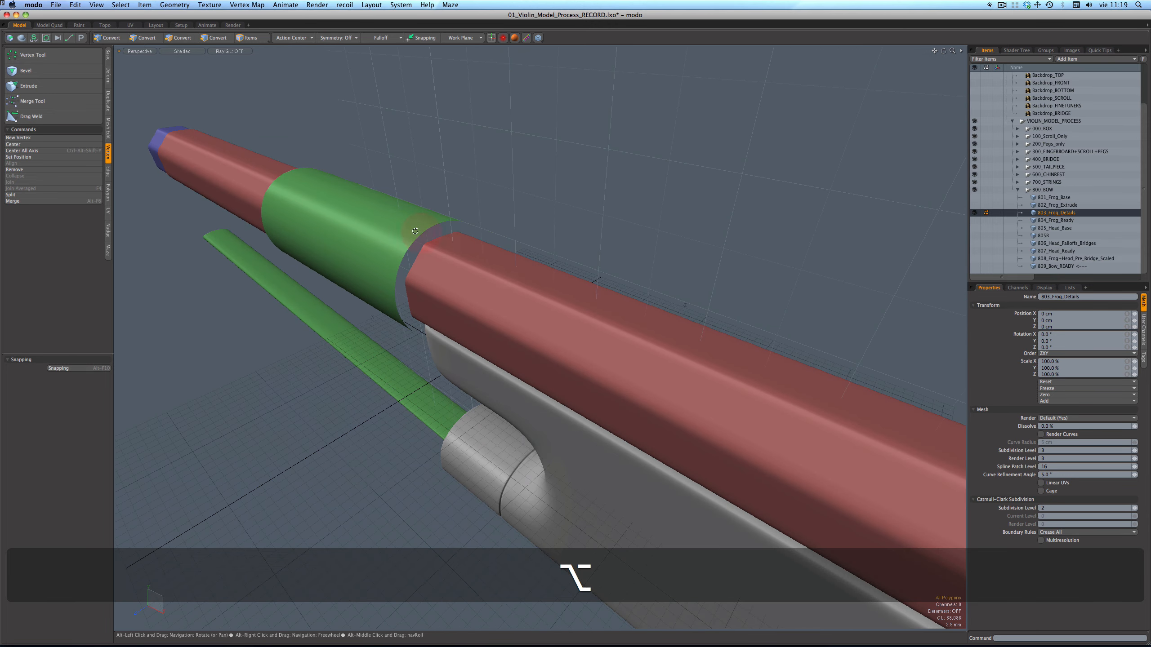
click(390, 238)
click(508, 215)
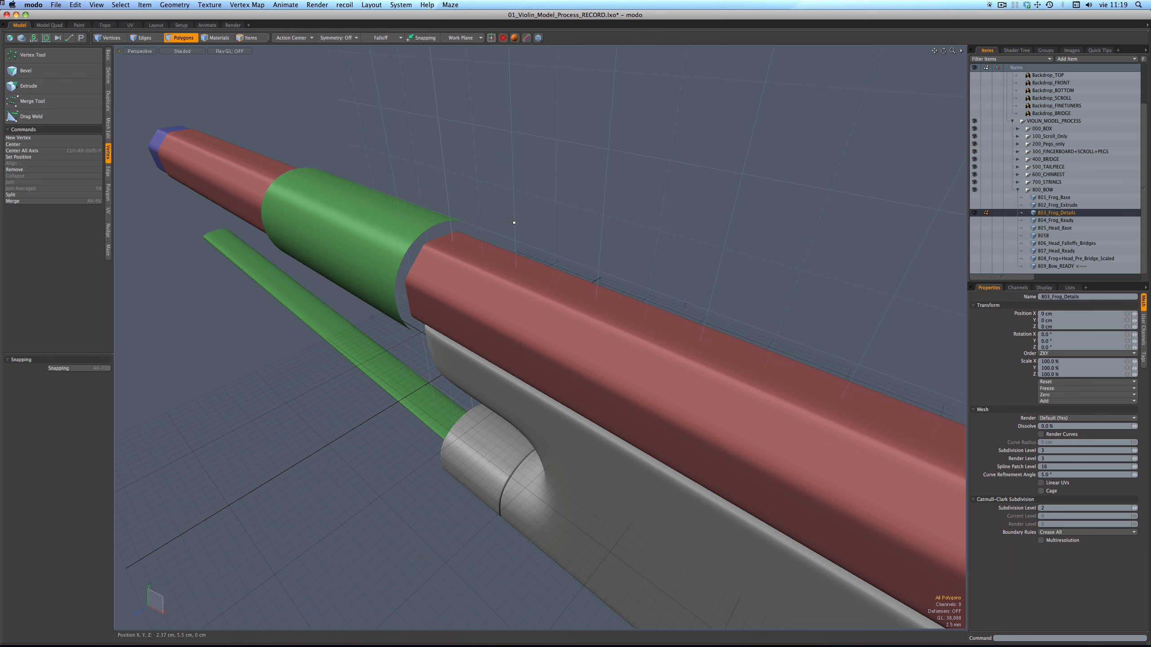
key(KP_Divide)
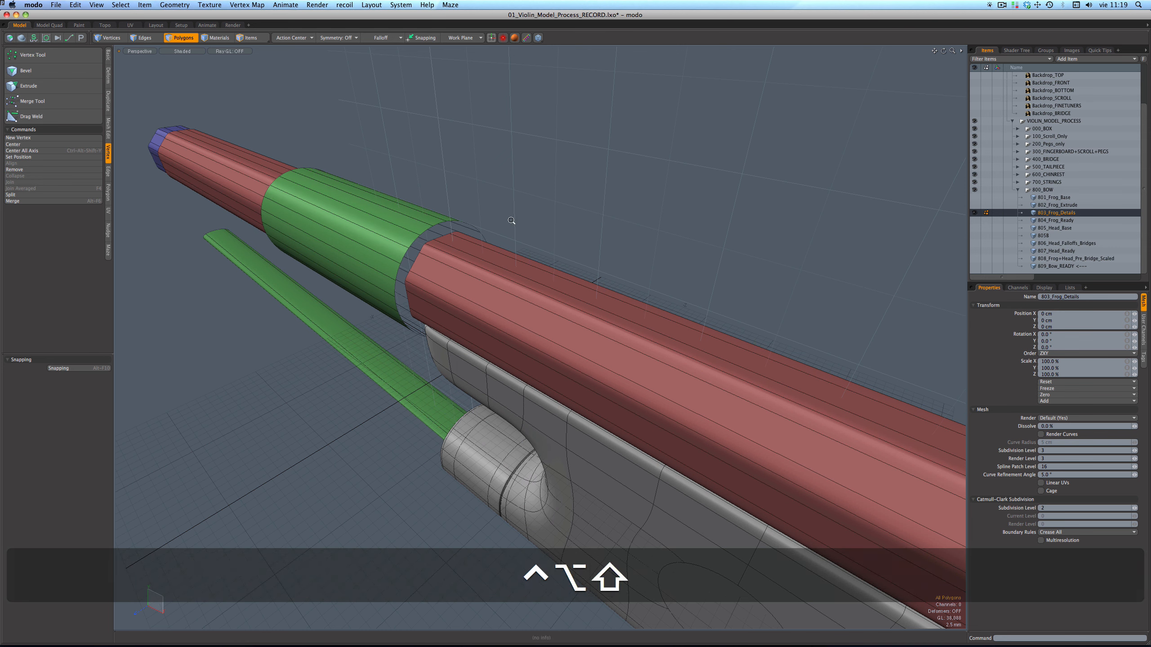
key(ctrl+alt+shift+KP_7)
Highlight the red stick section beyond the green sleeve and the upper faces of the section above the frog, and clear the selection.
double_click(416, 224)
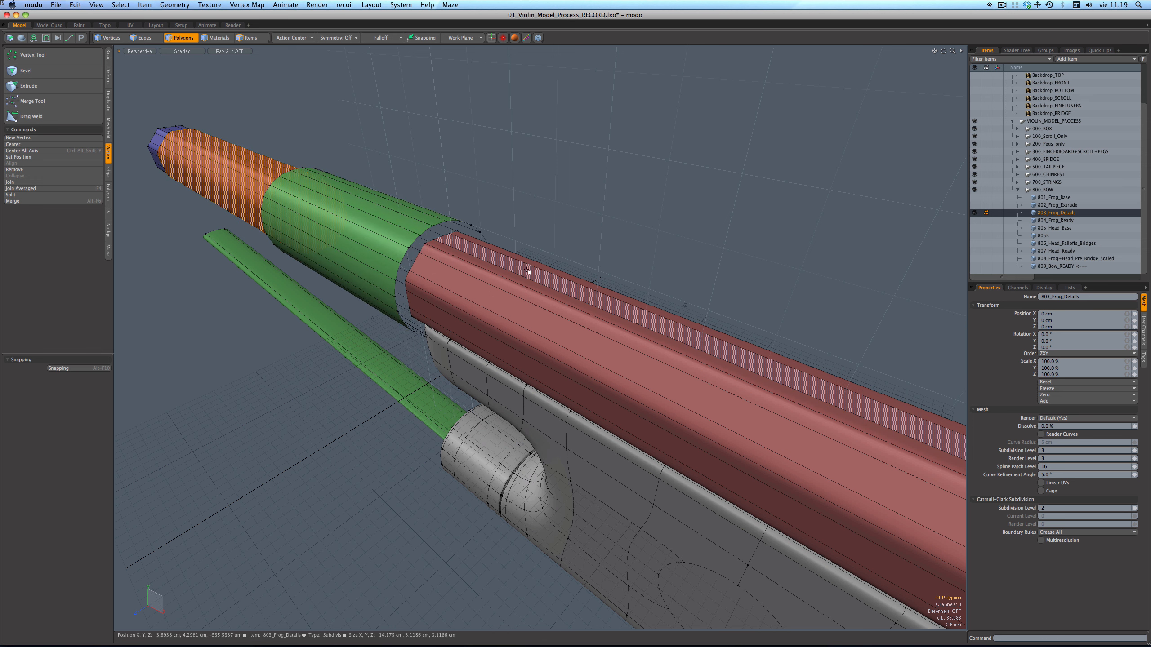
scroll(378, 211, down, 5)
scroll(694, 336, up, 3)
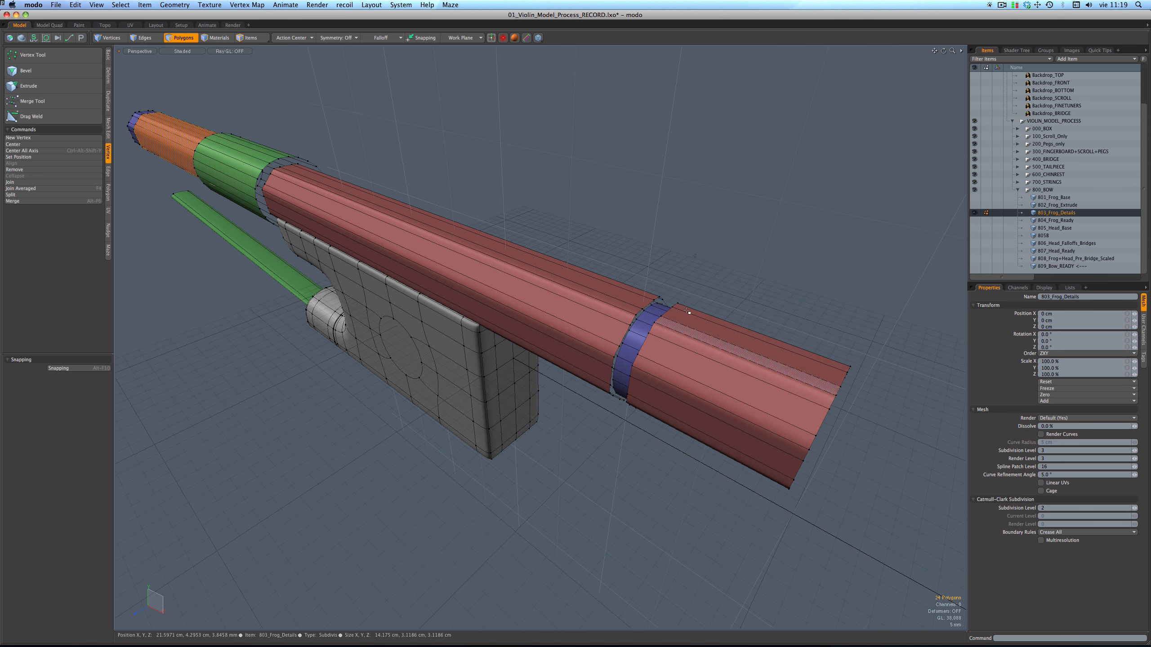
drag(616, 301, 595, 347)
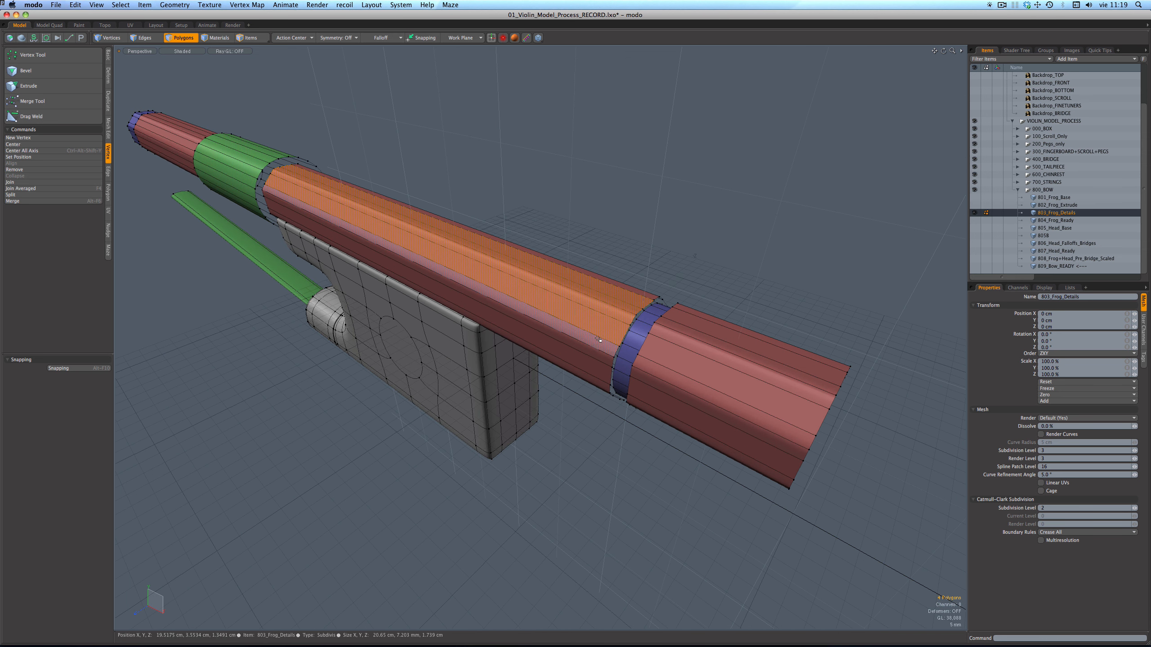
click(622, 257)
Examine the gap and blue ring between the two red stick sections up close with subdivision turned off.
alt+drag(622, 257, 650, 289)
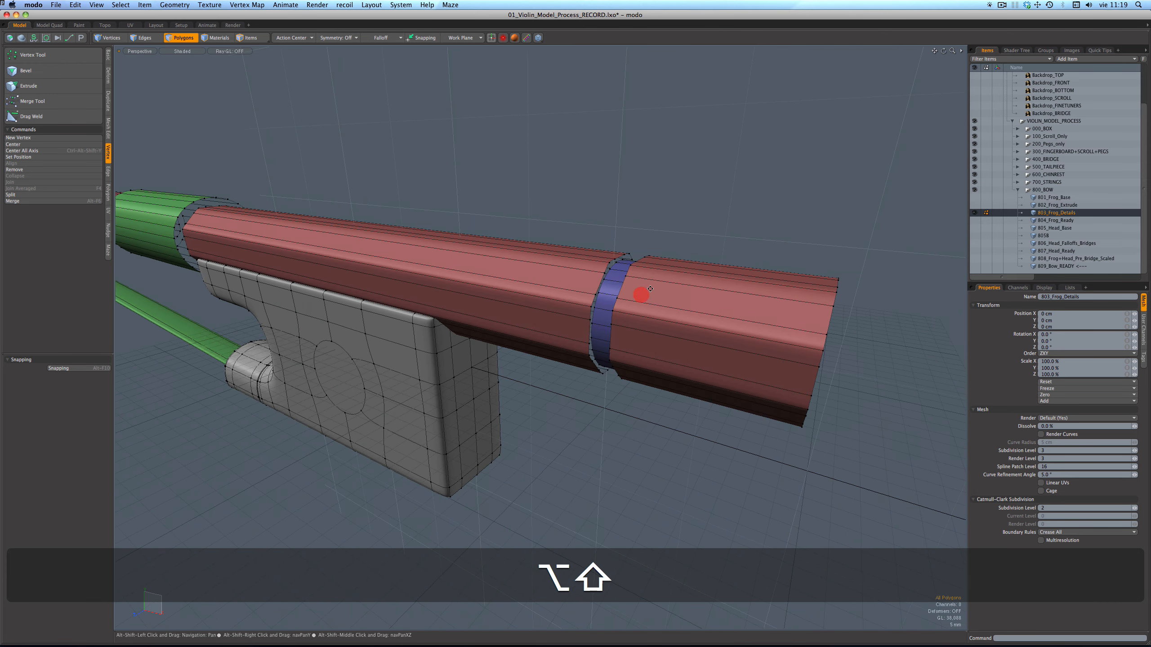
scroll(776, 250, up, 3)
key(Tab)
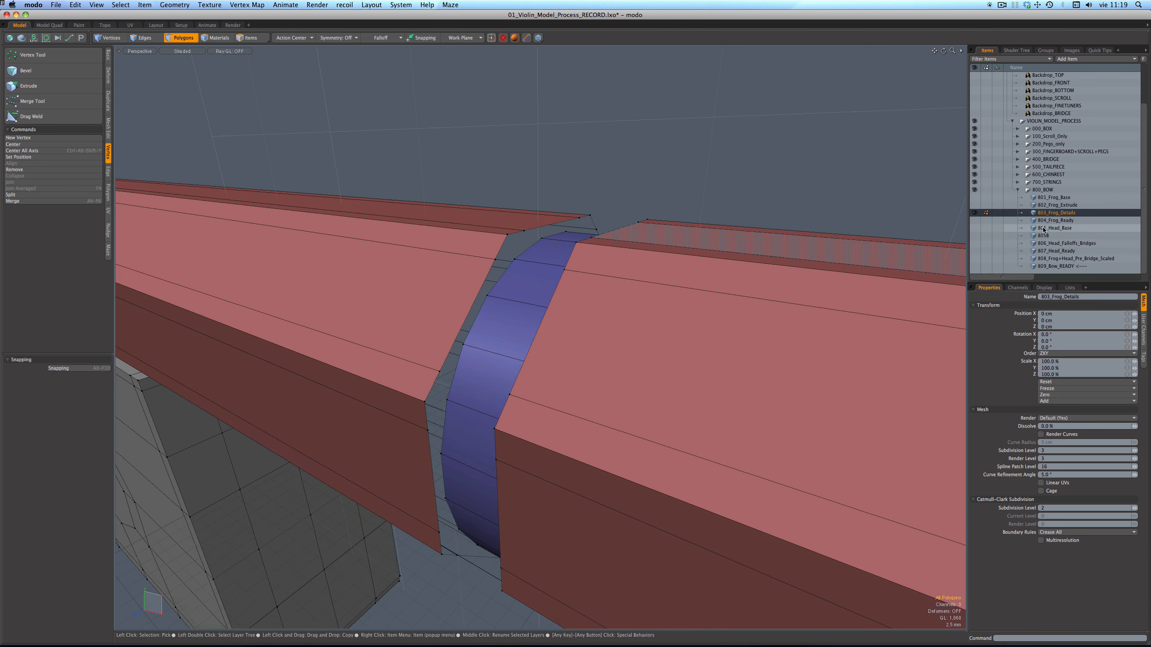
Make 804_Frog_Ready the active mesh and examine the red polygons joining the stick sections through the ring.
click(1043, 221)
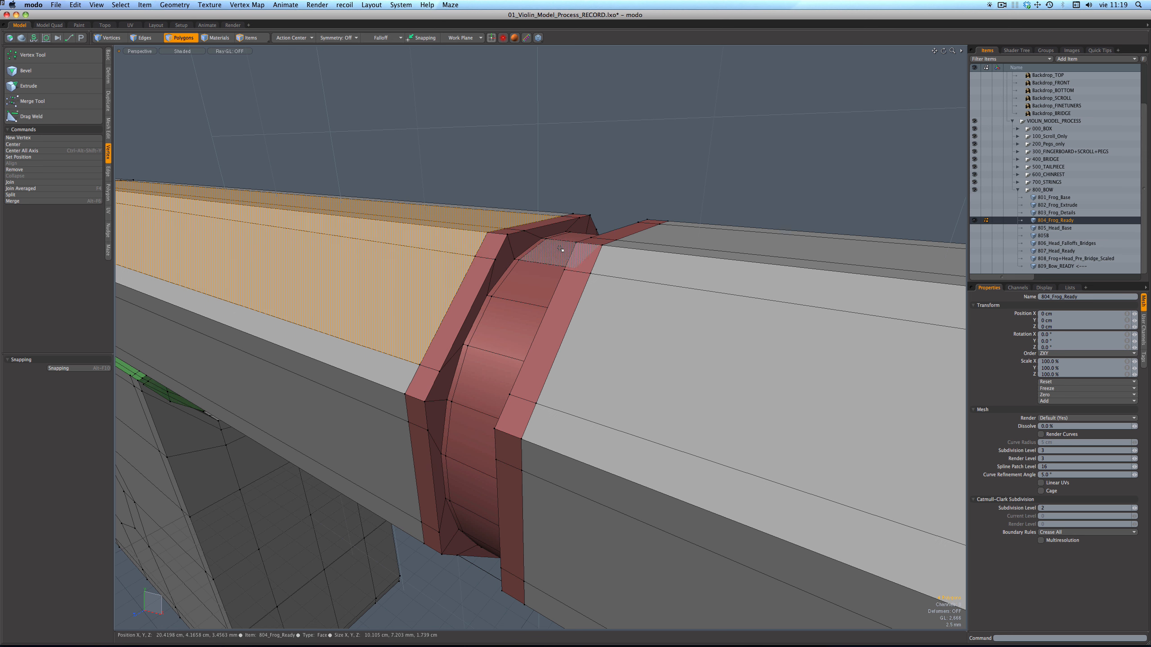
click(590, 195)
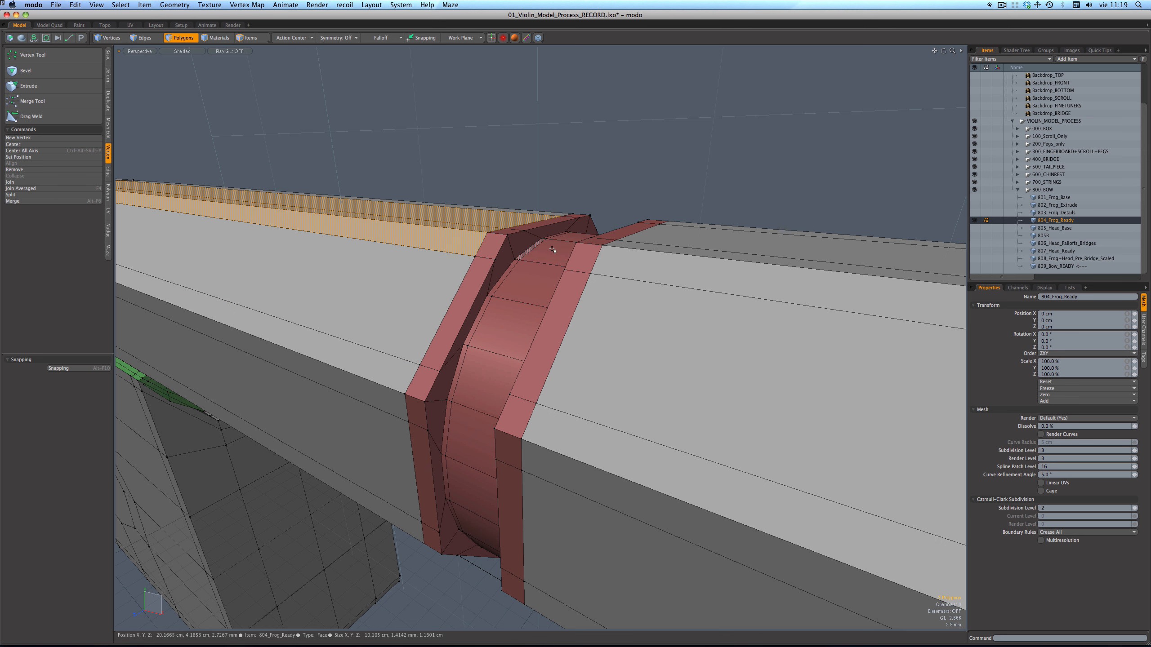
click(589, 196)
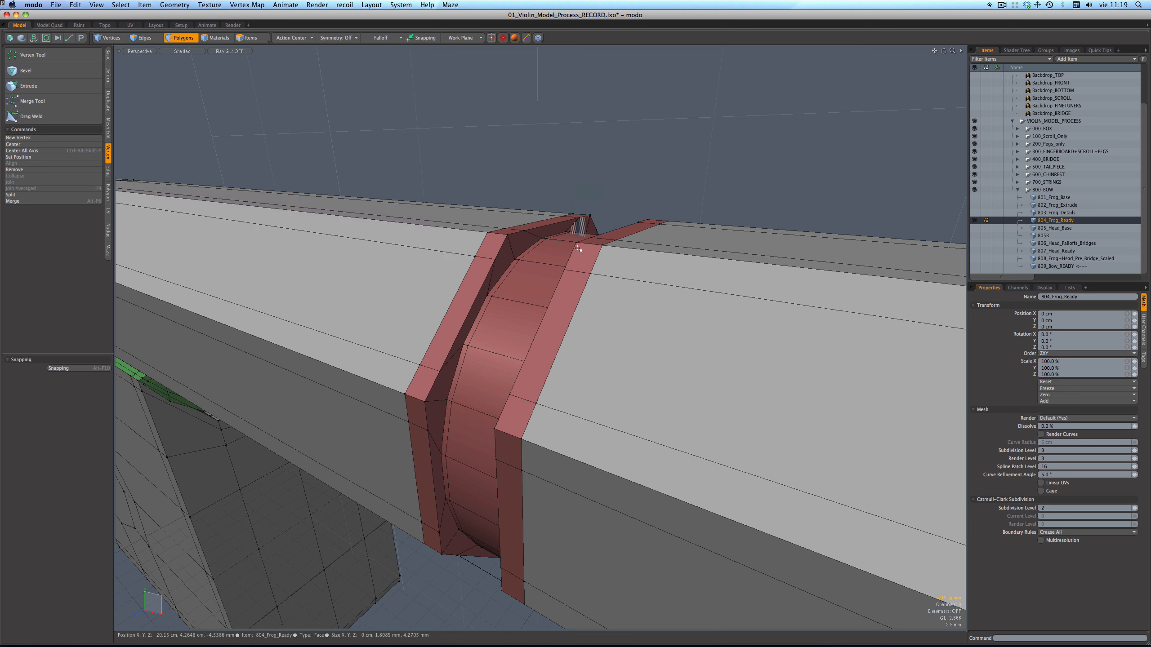
scroll(572, 249, down, 5)
scroll(584, 218, up, 4)
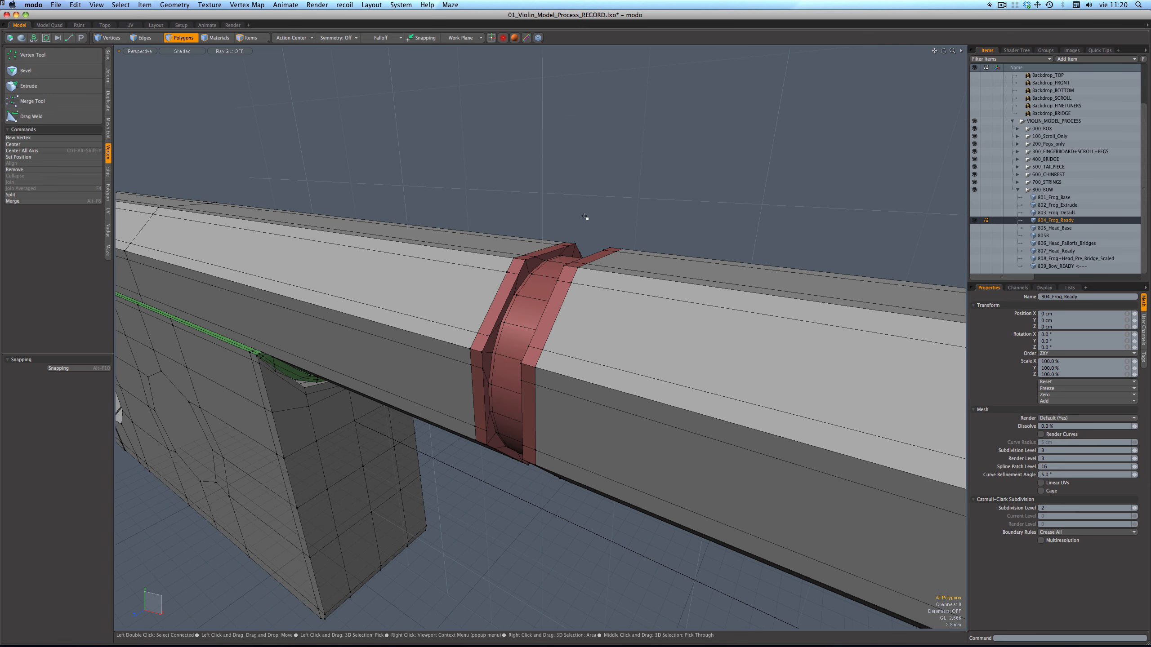
Turn subdivision on and examine the smoothed red sections around the stick's ring, rounded end cap and sleeve.
key(Tab)
scroll(585, 218, down, 5)
scroll(584, 219, up, 5)
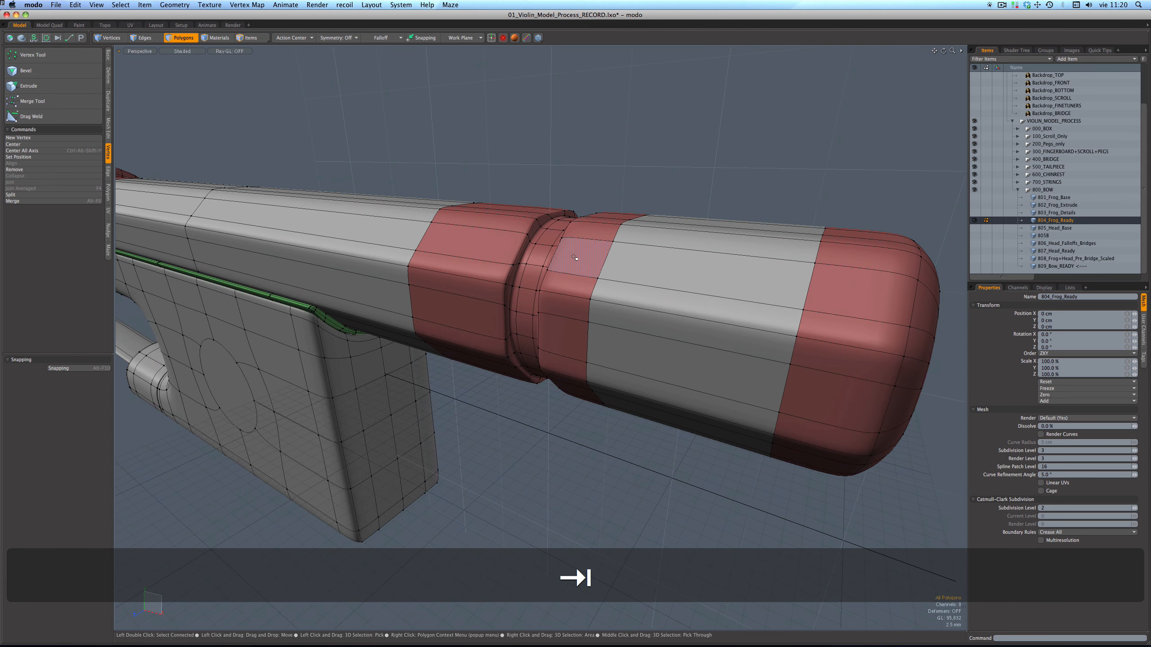
mouse_move(610, 274)
alt+mouse_down()
mouse_move(655, 270)
mouse_move(596, 283)
alt+mouse_up()
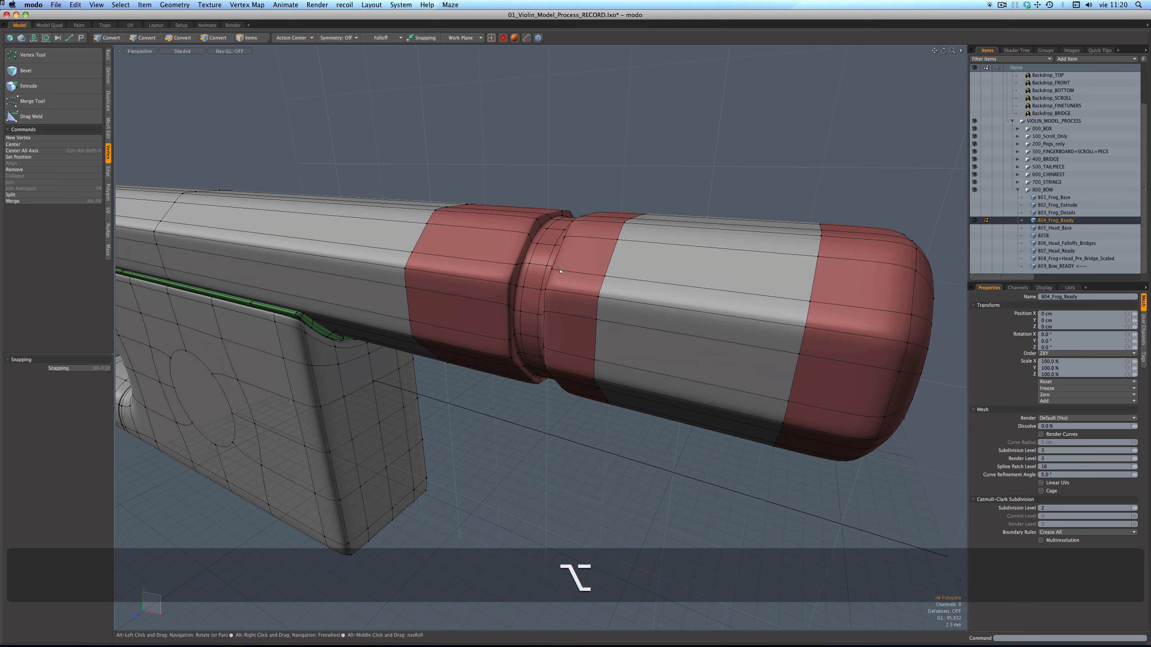
scroll(628, 305, down, 5)
scroll(628, 305, up, 6)
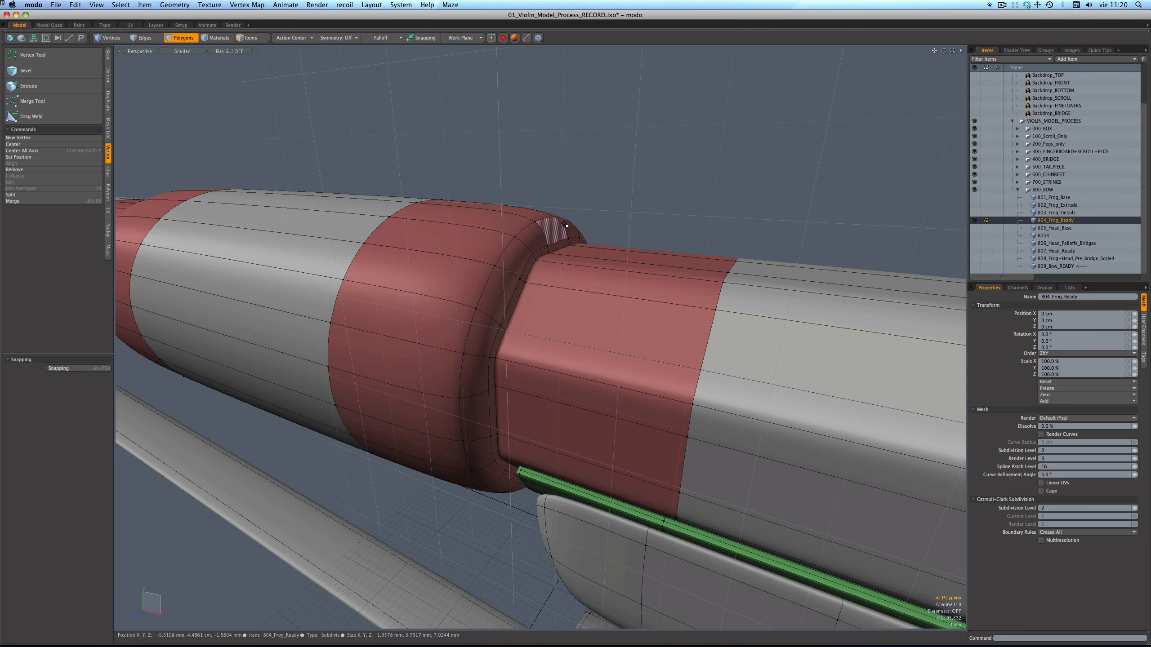
Turn subdivision off, examine the red bands at the sleeve's ends, highlight a polygon along its upper side and clear the selection.
key(Tab)
alt+drag(585, 175, 587, 226)
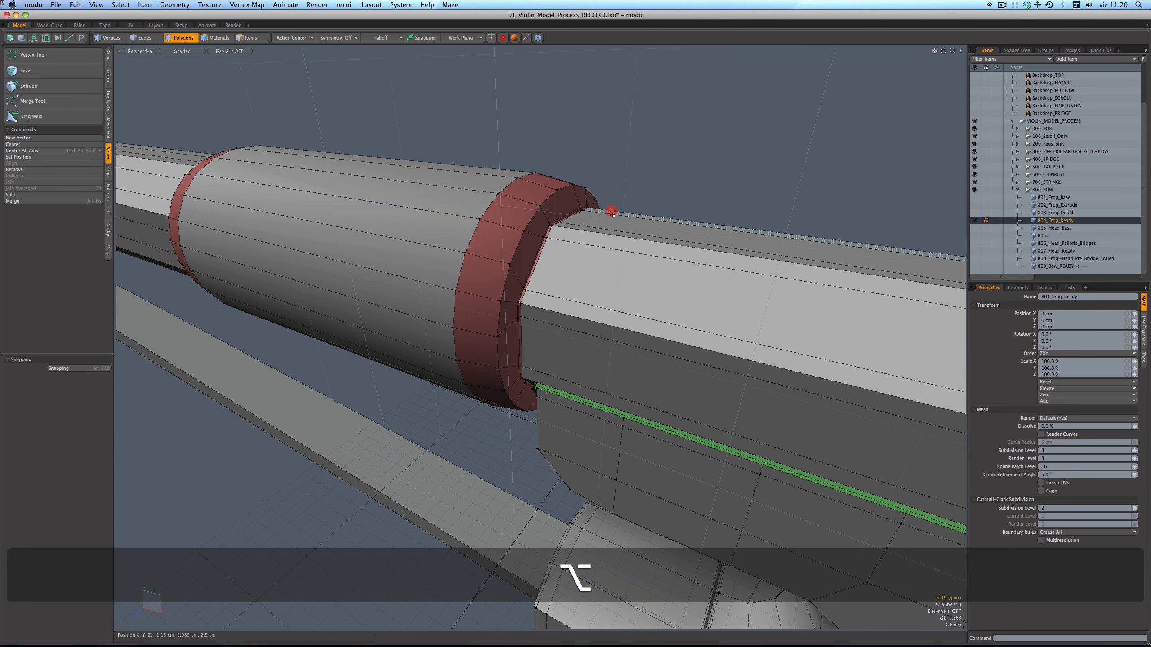
click(570, 303)
alt+drag(571, 326, 491, 169)
click(494, 156)
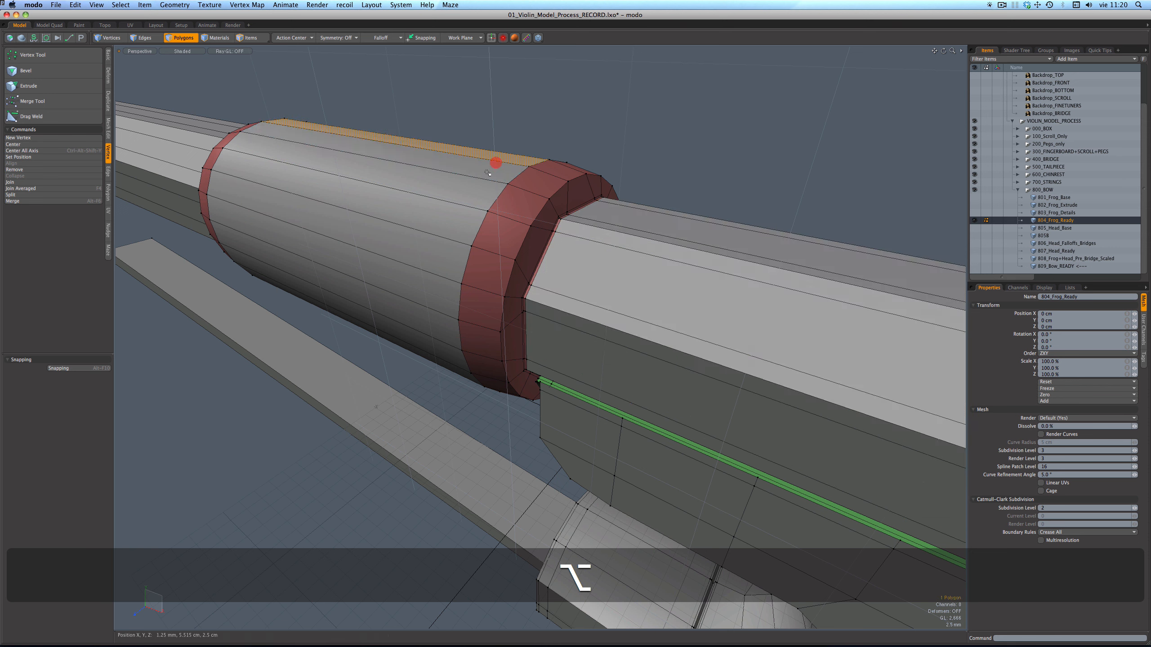
click(590, 163)
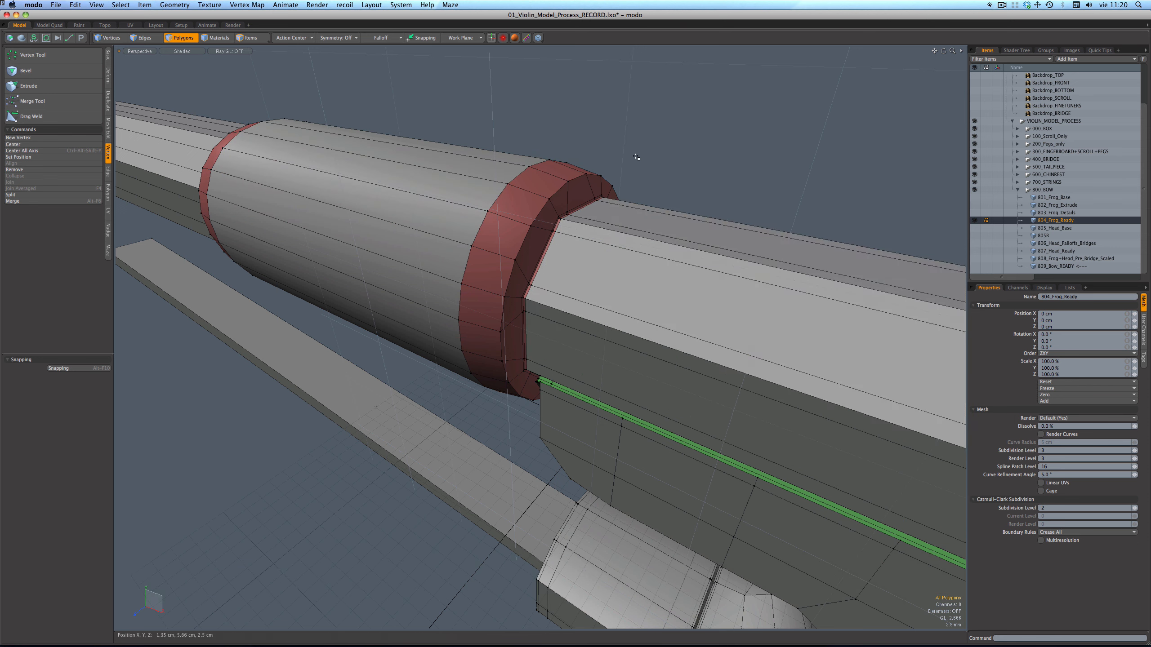
Restore subdivision and examine the smoothed frog, sleeve, stick and hair ribbon from both sides.
scroll(637, 160, down, 3)
key(Tab)
scroll(638, 164, down, 5)
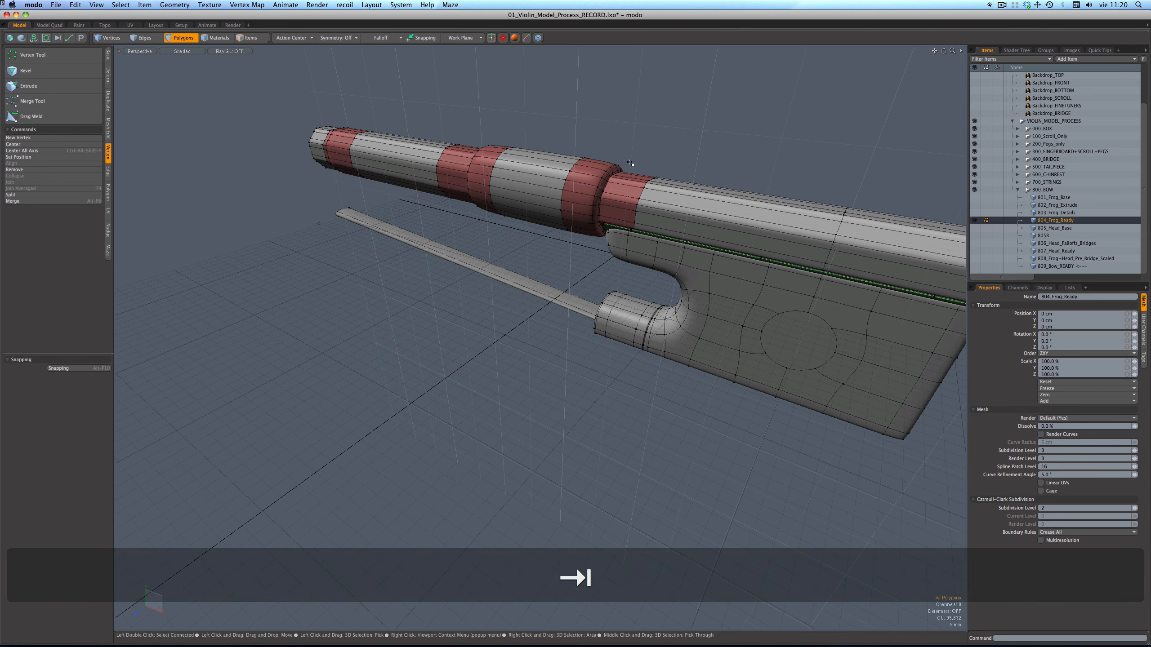
alt+drag(647, 166, 755, 232)
scroll(754, 232, down, 3)
scroll(680, 245, up, 6)
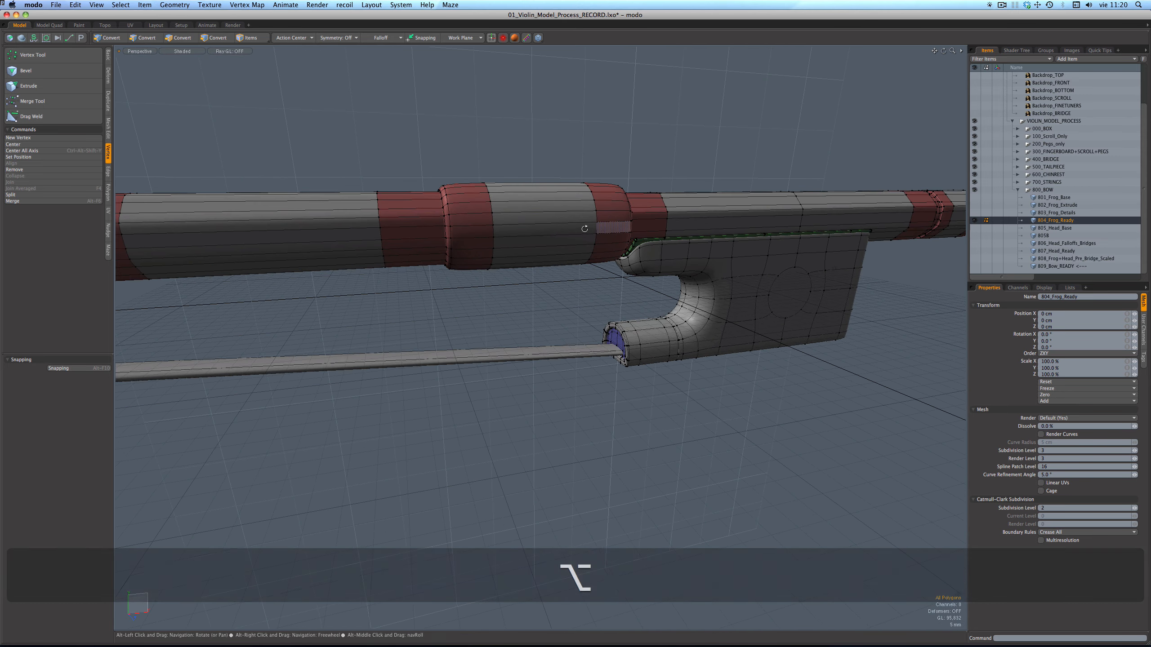
mouse_move(611, 252)
alt+shift+mouse_down()
mouse_move(698, 236)
mouse_move(635, 217)
mouse_move(615, 232)
alt+shift+mouse_up()
scroll(615, 231, down, 4)
scroll(615, 231, up, 6)
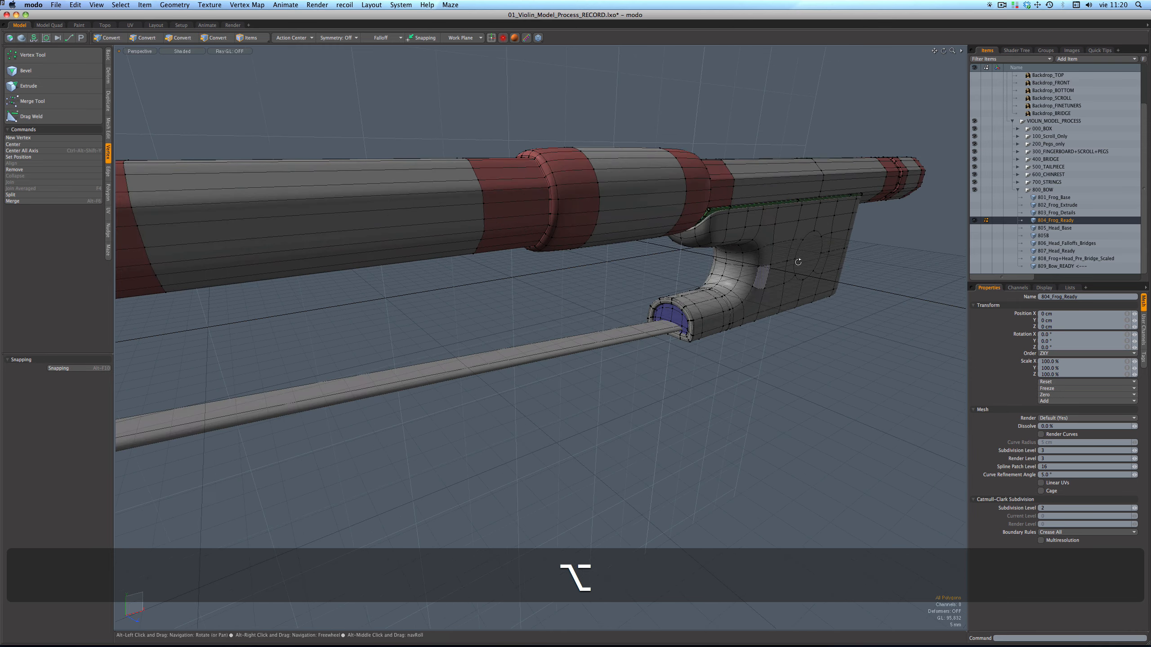
alt+shift+drag(793, 267, 747, 287)
scroll(620, 266, down, 3)
scroll(630, 258, up, 8)
scroll(549, 256, up, 4)
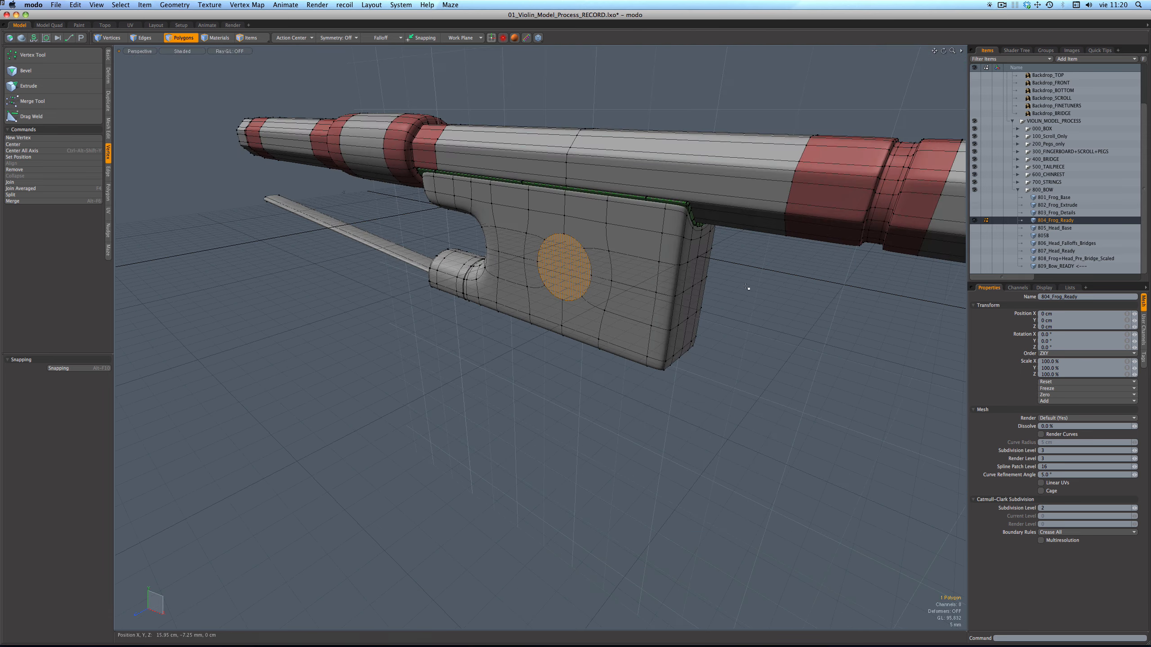
Highlight the frog body around its circular inset, flip the selection to its inverse and back, and clear it.
alt+drag(699, 213, 618, 205)
double_click(618, 205)
alt+drag(638, 256, 526, 284)
key([)
key([)
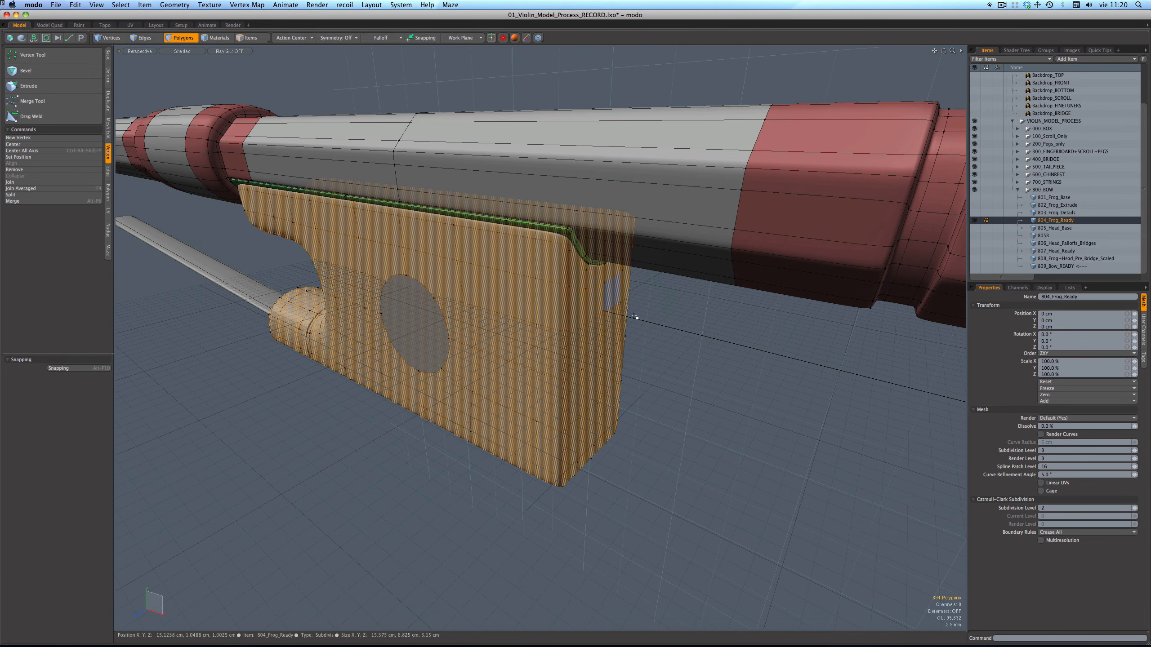
click(711, 331)
Examine the complete frog and stick assembly as a whole and switch to the front view.
key(a)
scroll(706, 326, up, 5)
alt+drag(706, 326, 694, 315)
scroll(694, 315, down, 4)
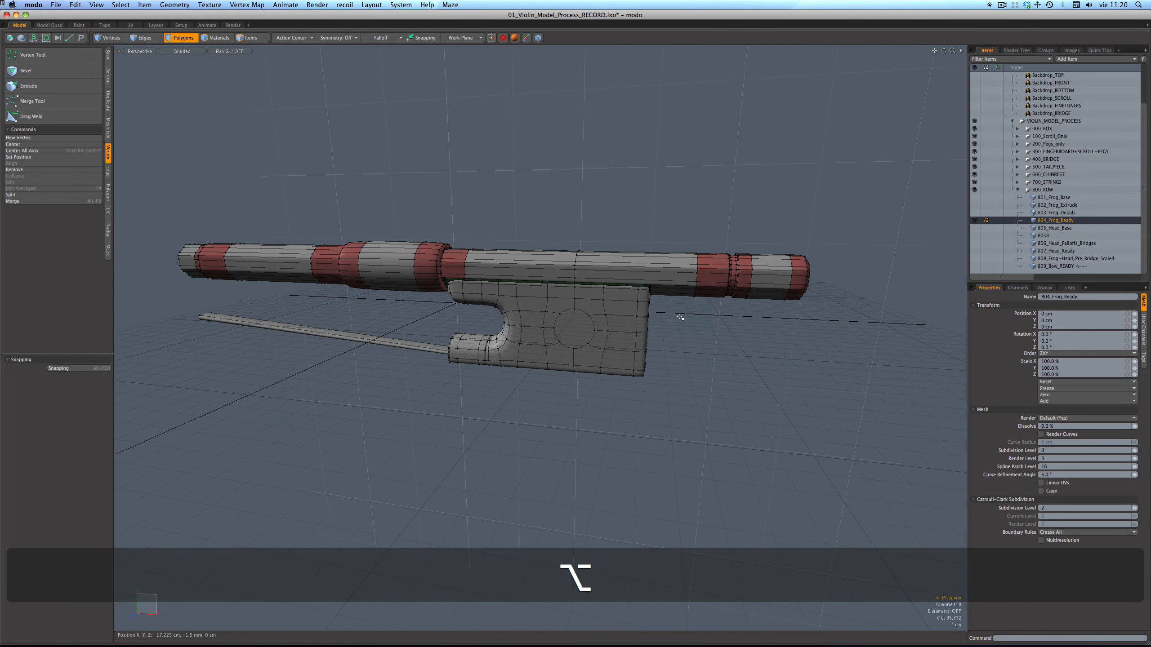
key(KP_1)
key(KP_2)
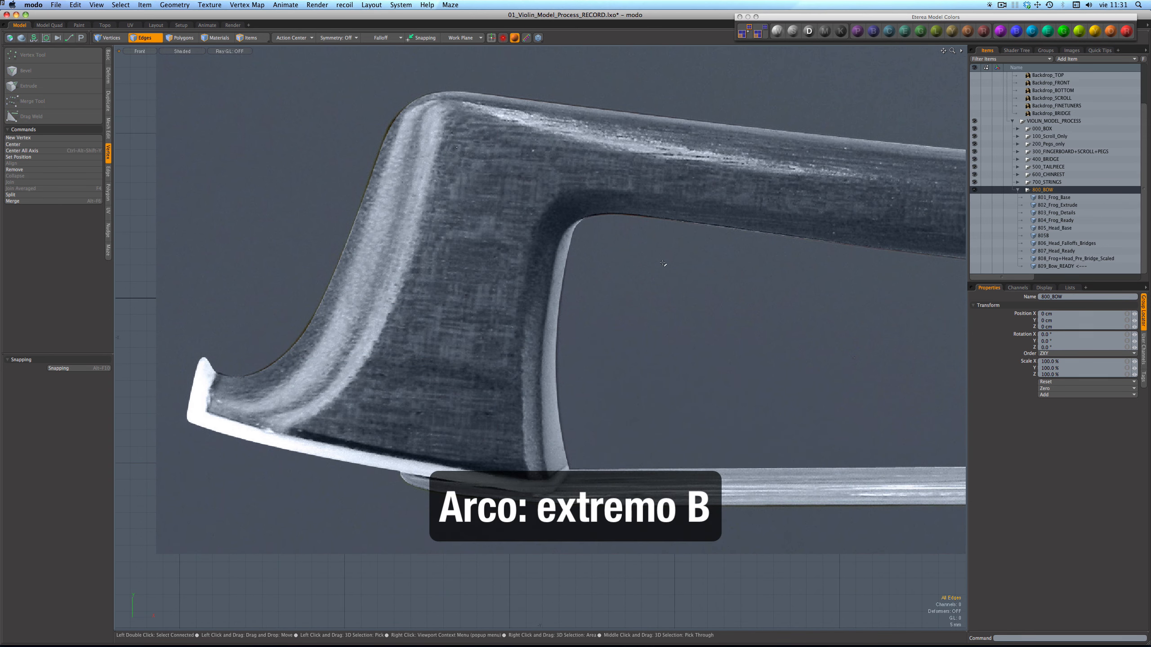
Make 805_Head_Base the active mesh, highlight the full loop of grey stick polygons, and clear the selection.
click(1043, 228)
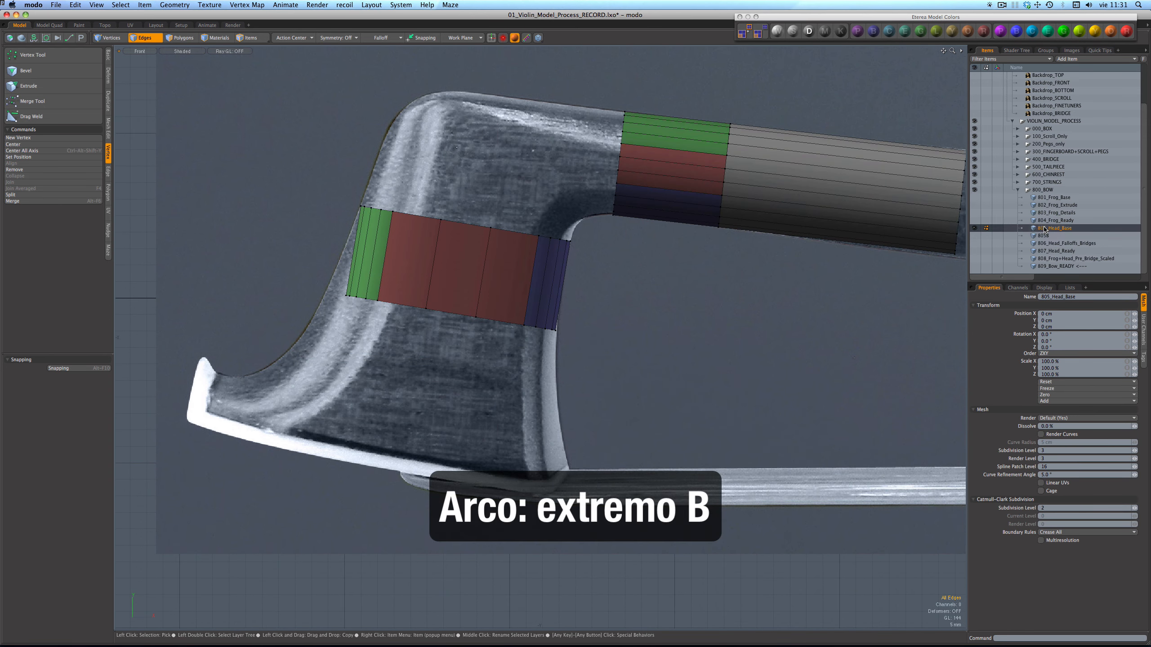
key(3)
click(807, 211)
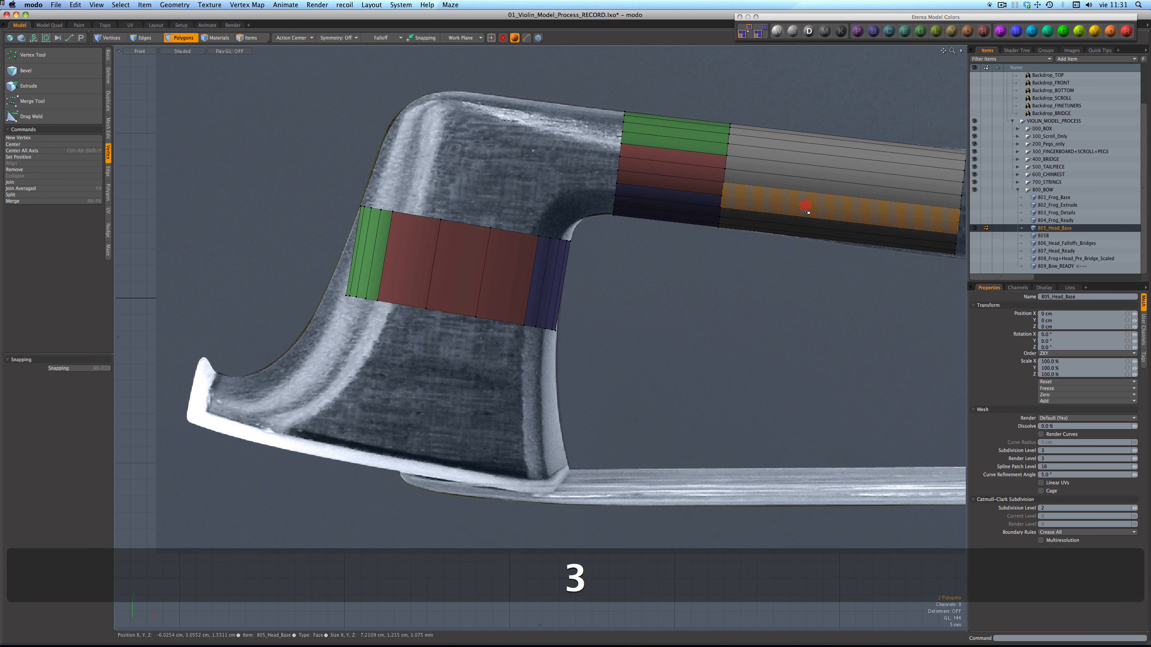
alt+shift+drag(807, 211, 732, 253)
key(l)
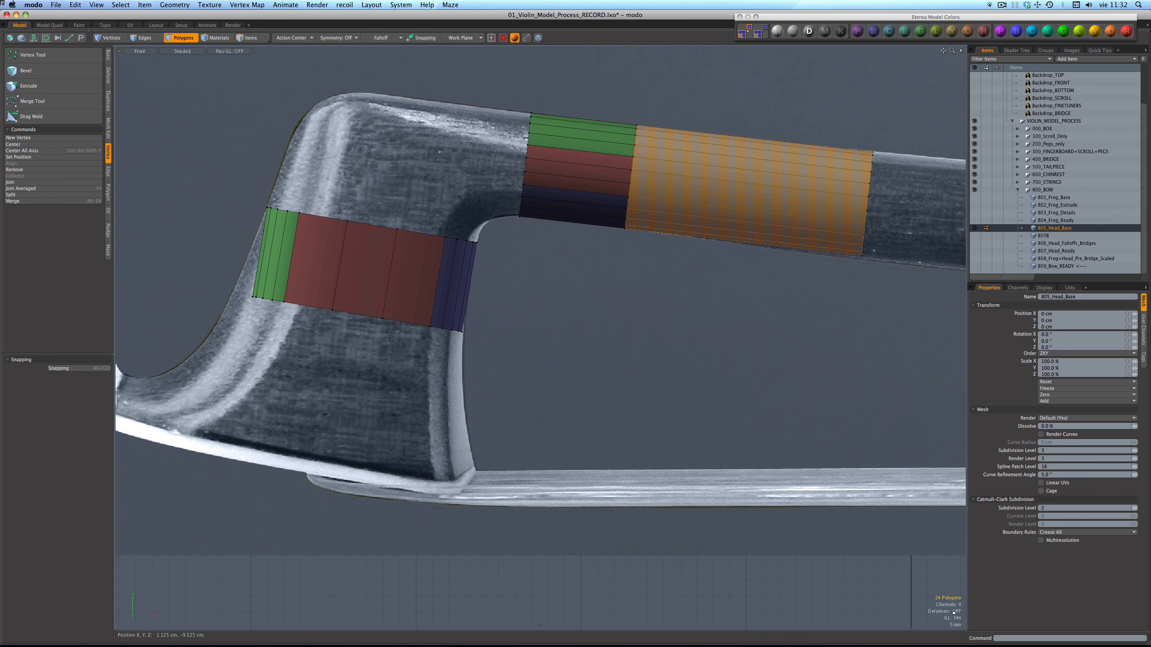
click(779, 376)
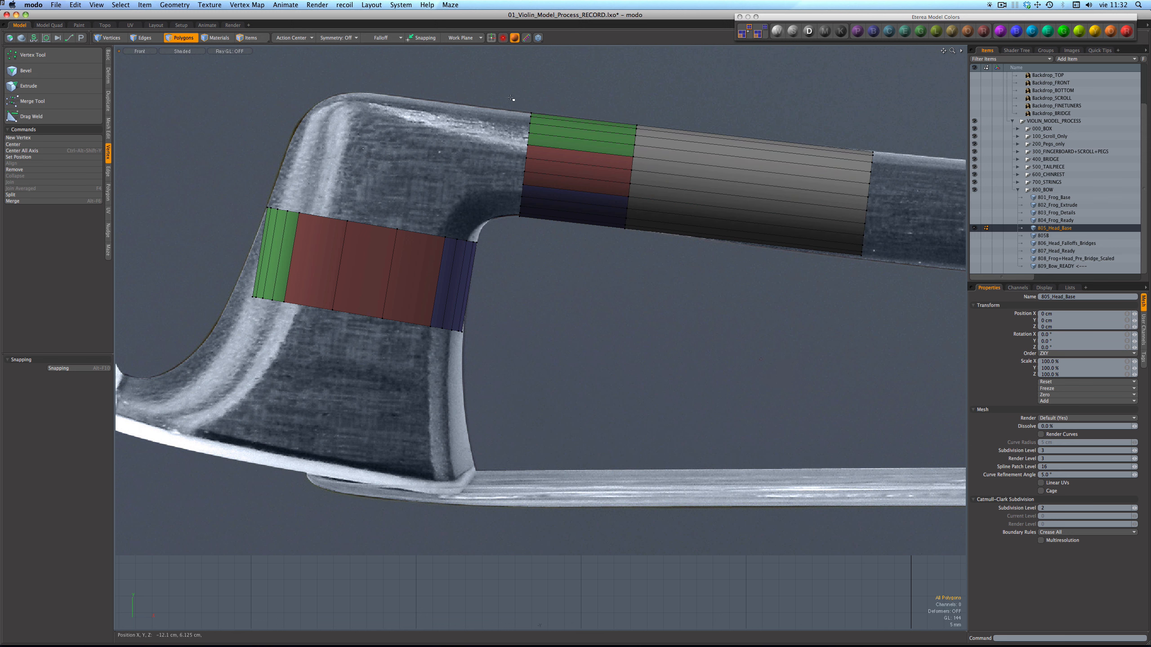
Highlight the green, red and blue polygons at the head end of the stick over the backdrop photo.
right_drag(519, 86, 687, 277)
click(677, 276)
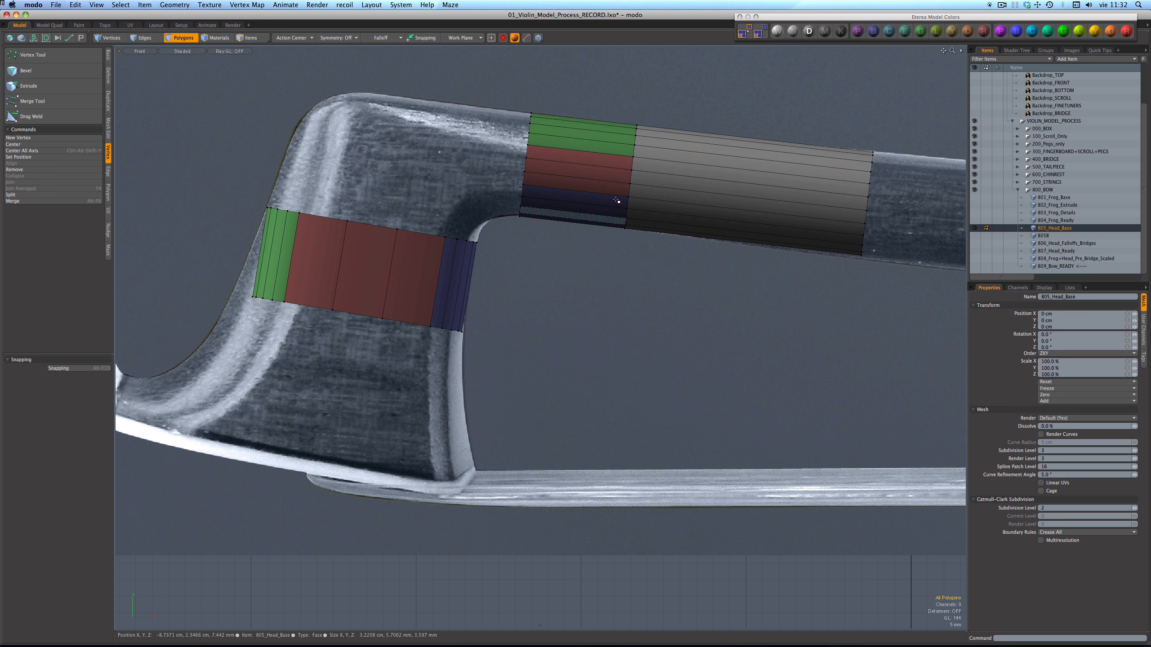
right_drag(499, 97, 663, 255)
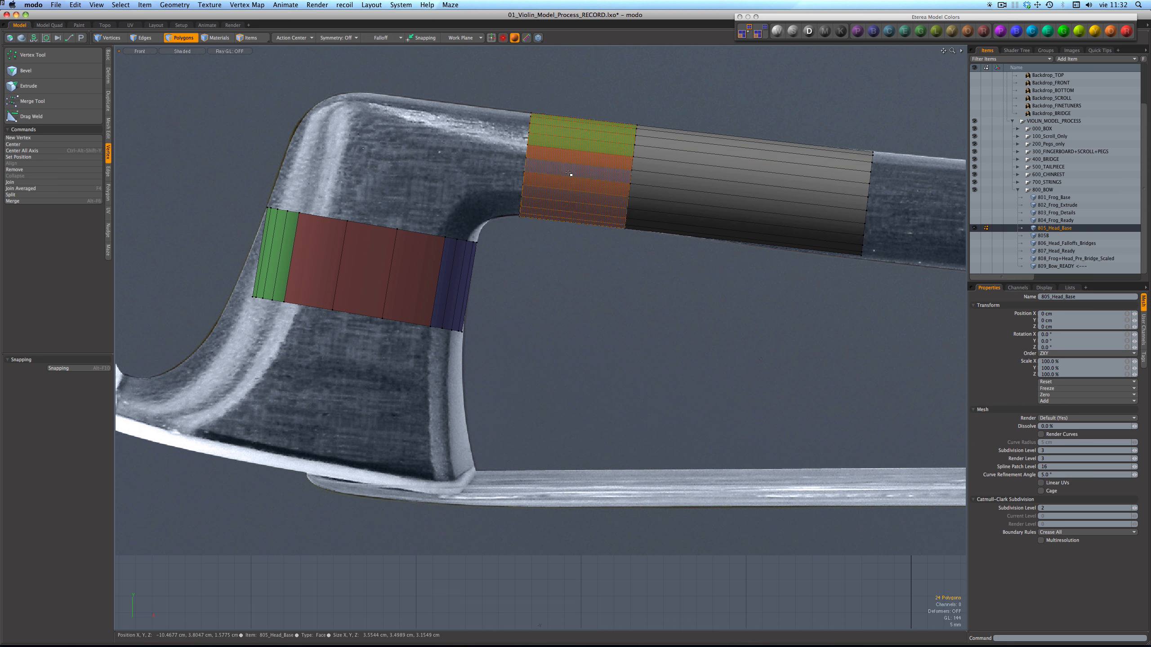
alt+shift+drag(459, 237, 631, 265)
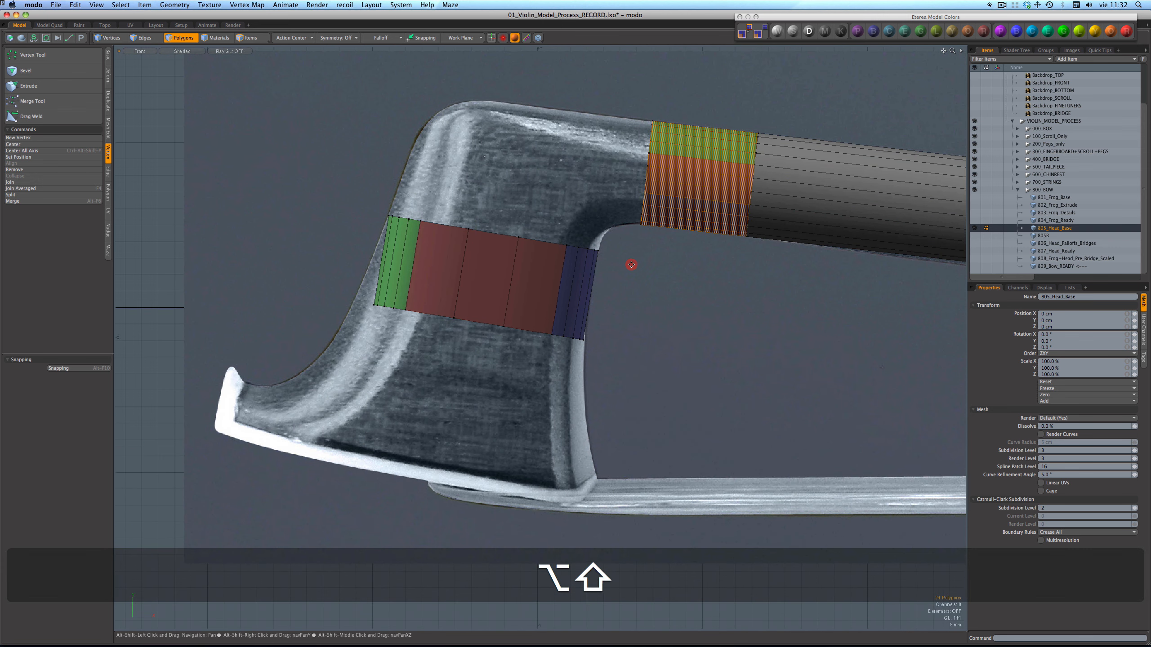
Hide the backdrop photo and highlight the connected polygons of the head ring and the stick in perspective.
key(alt+KP_Multiply)
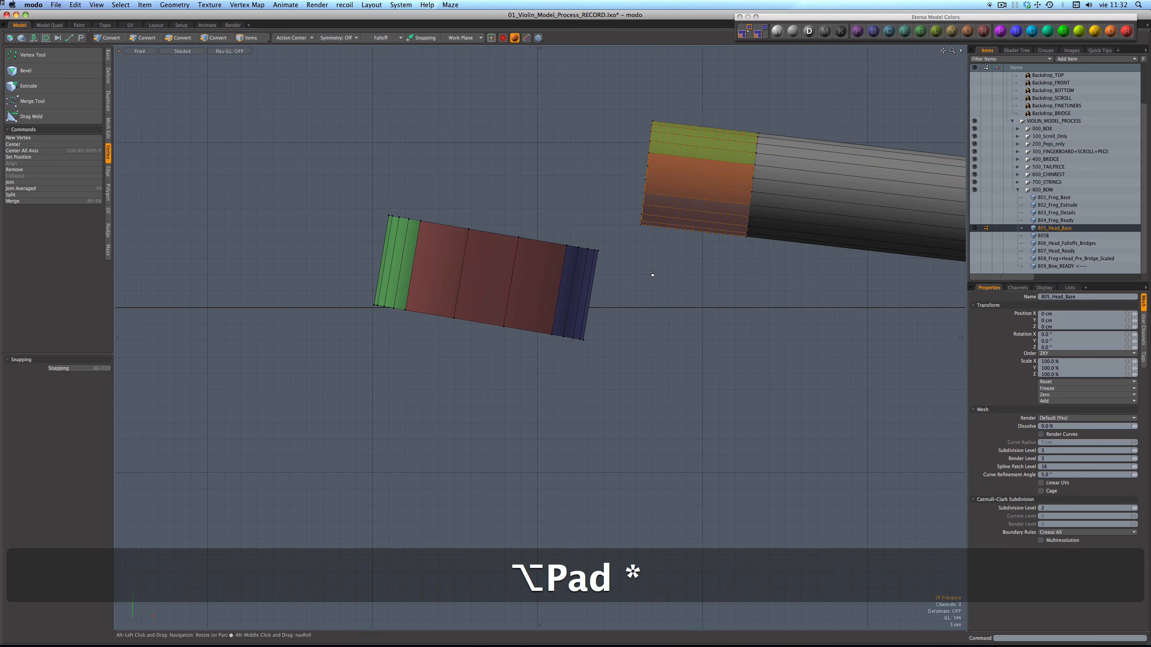
key(KP_Decimal)
alt+drag(583, 258, 666, 237)
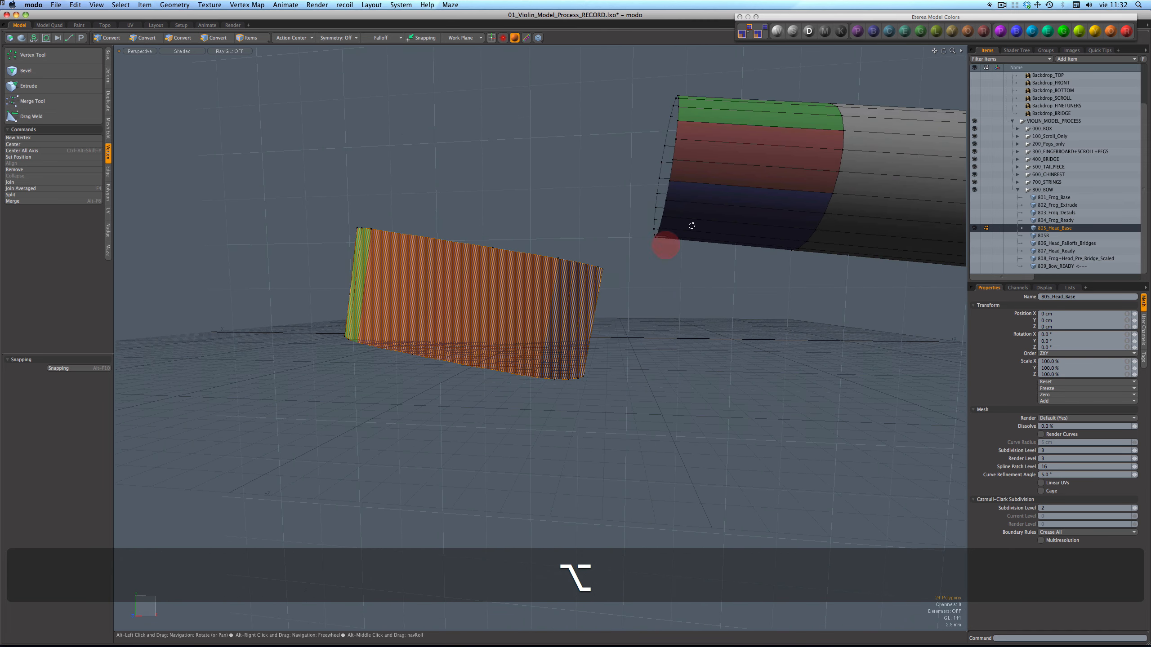
double_click(714, 162)
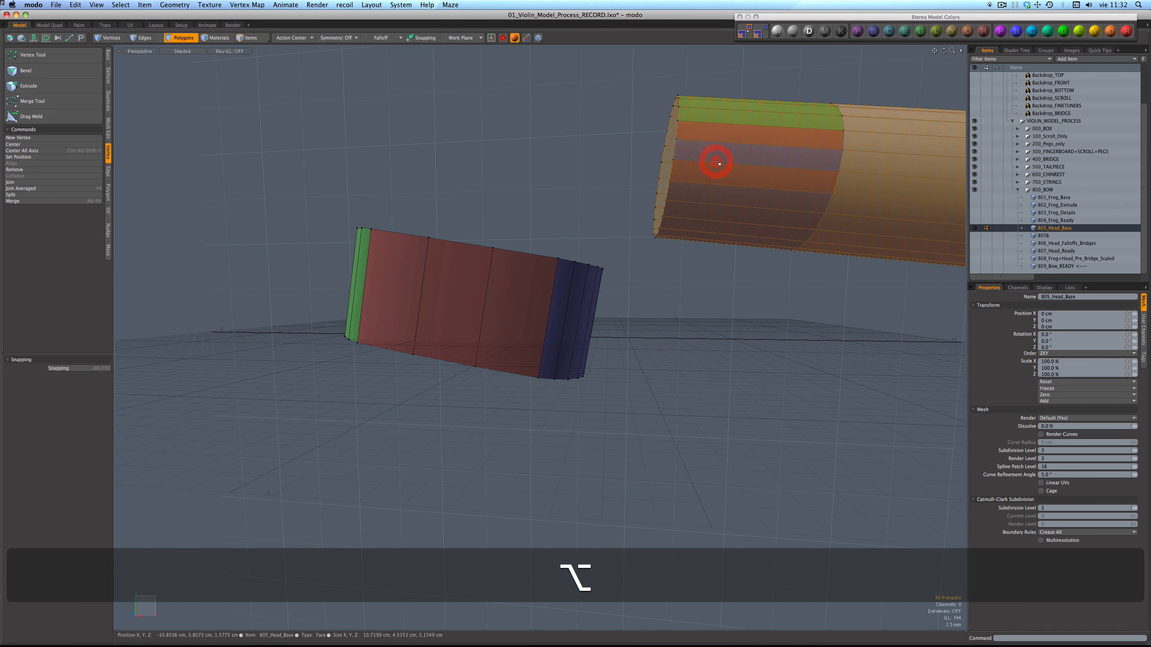
Highlight the coloured polygon groups of the separate head ring, examine its open interior, and clear the selection.
click(565, 307)
shift+click(397, 284)
click(358, 273)
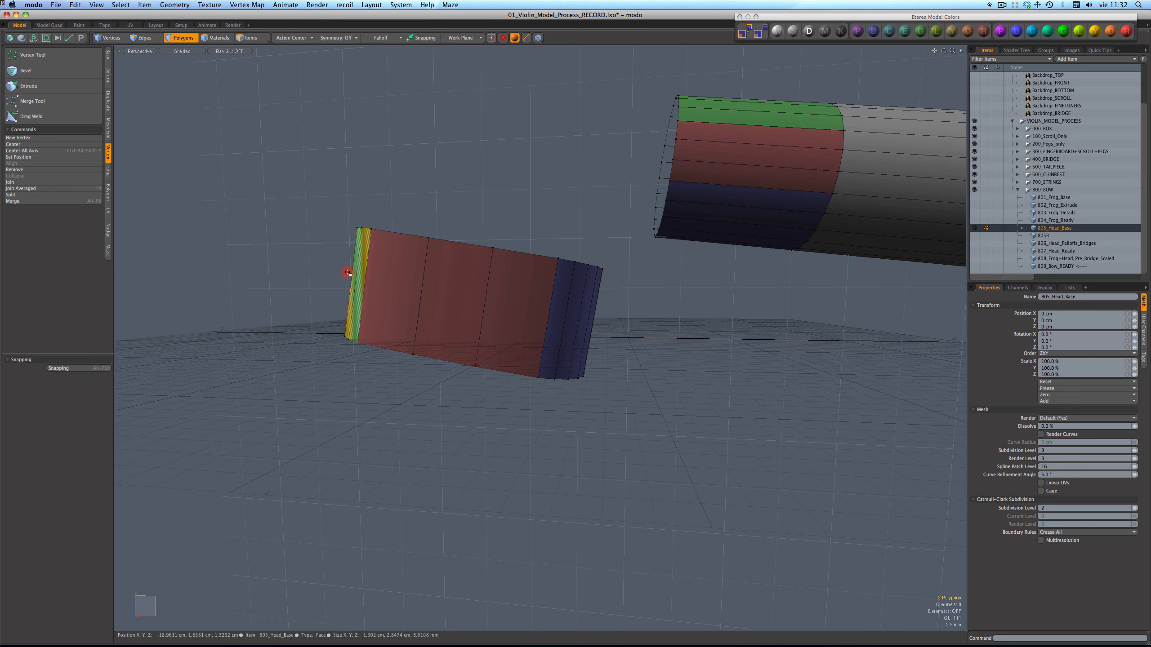
alt+drag(761, 220, 602, 303)
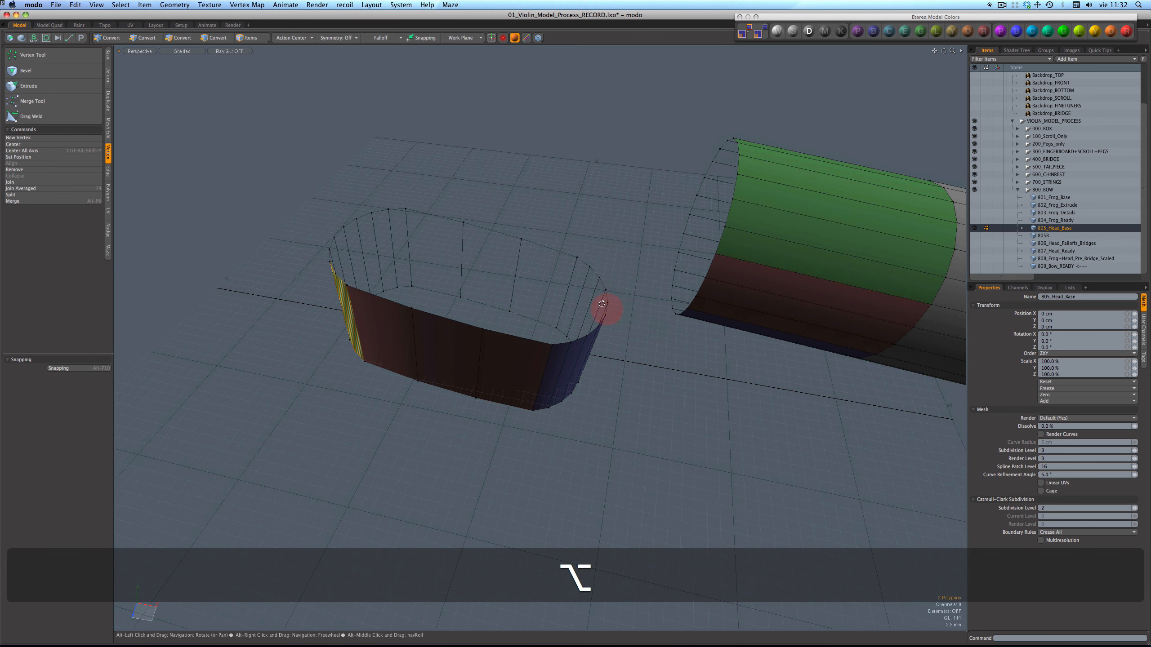
mouse_move(403, 329)
mouse_down()
mouse_move(501, 346)
mouse_move(605, 276)
mouse_move(609, 313)
mouse_move(573, 187)
mouse_move(574, 202)
mouse_move(768, 216)
mouse_move(593, 201)
mouse_move(588, 254)
mouse_move(591, 198)
mouse_move(591, 222)
mouse_up()
click(609, 314)
Return to the front view, make 805B the active mesh and compare its bend with subdivision on and off.
key(KP_1)
key(KP_2)
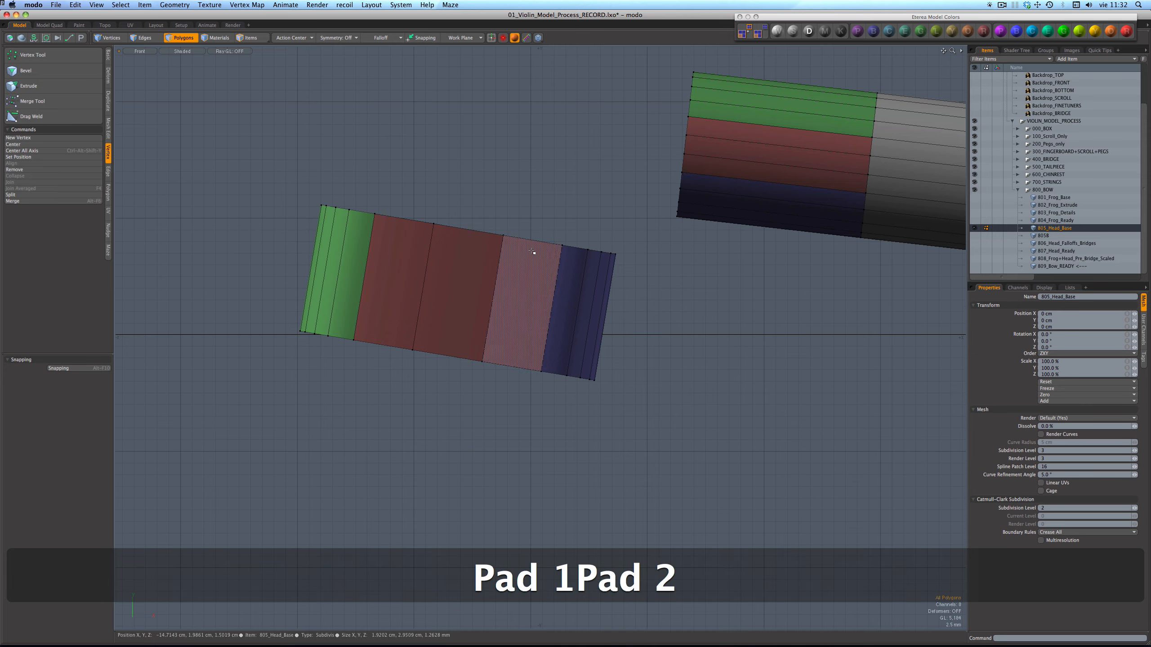
scroll(596, 193, down, 3)
scroll(580, 201, up, 3)
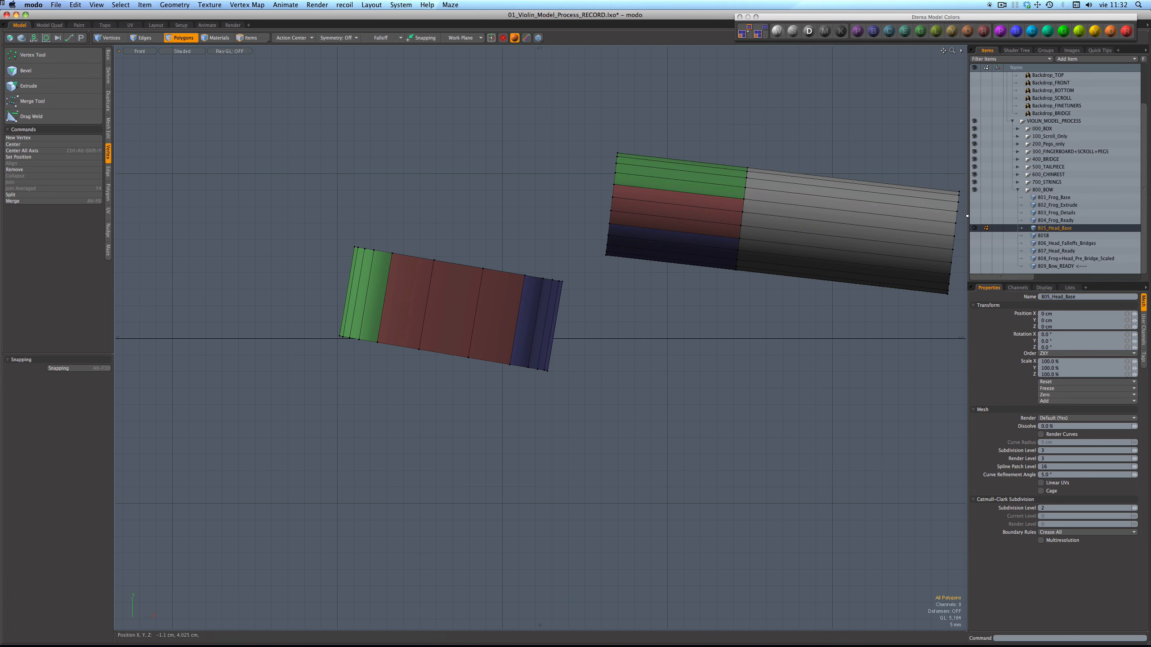
click(1043, 236)
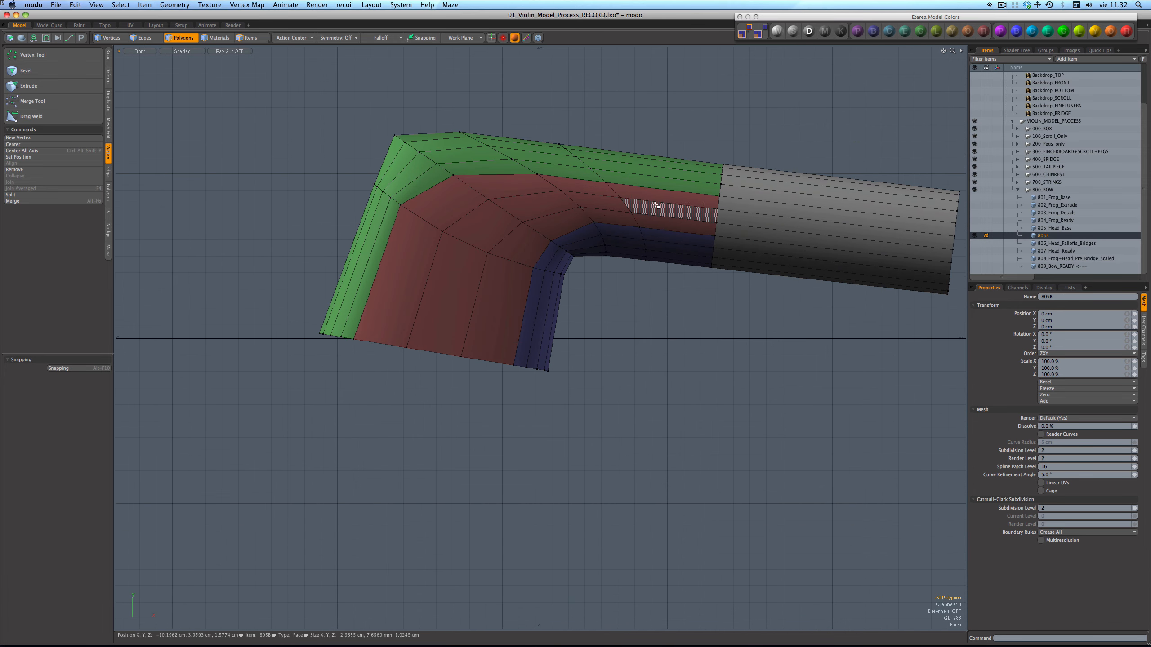
key(Tab)
key(Tab)
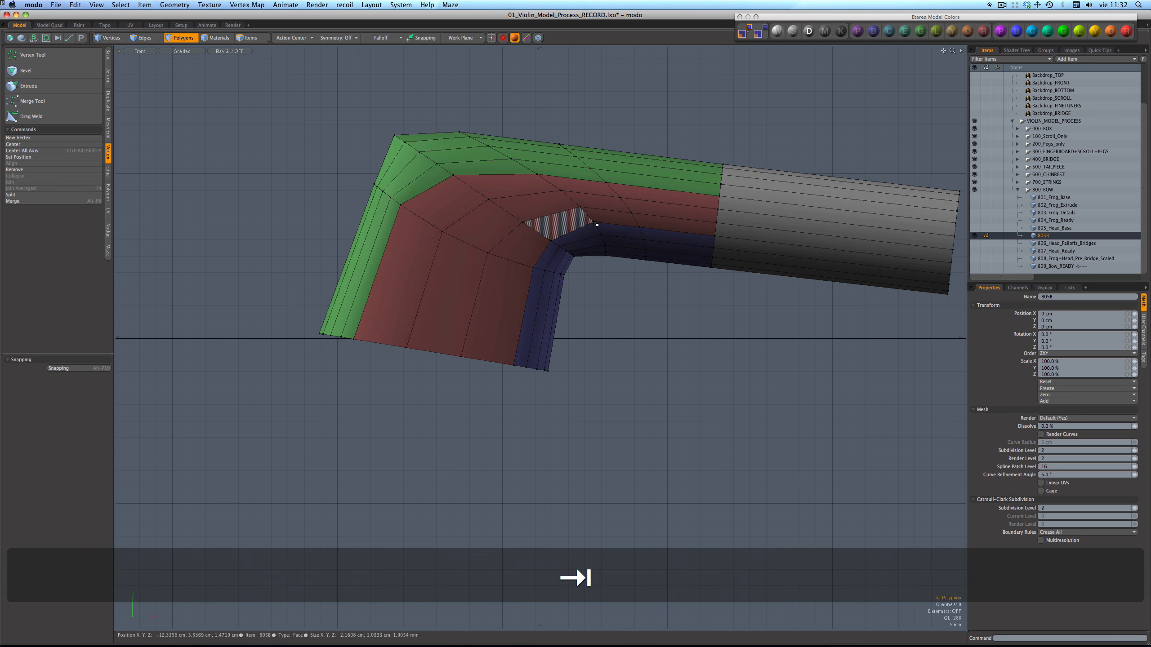
Highlight the two edge loops on either side of the head's bend in edge mode and turn subdivision on.
key(2)
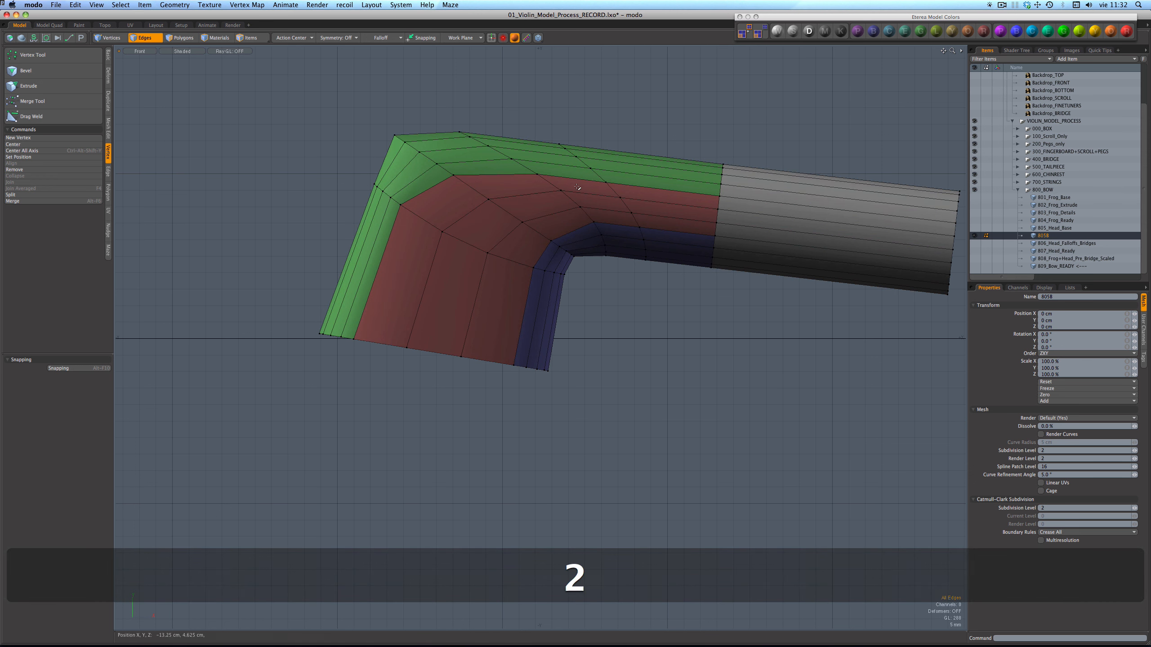
double_click(598, 174)
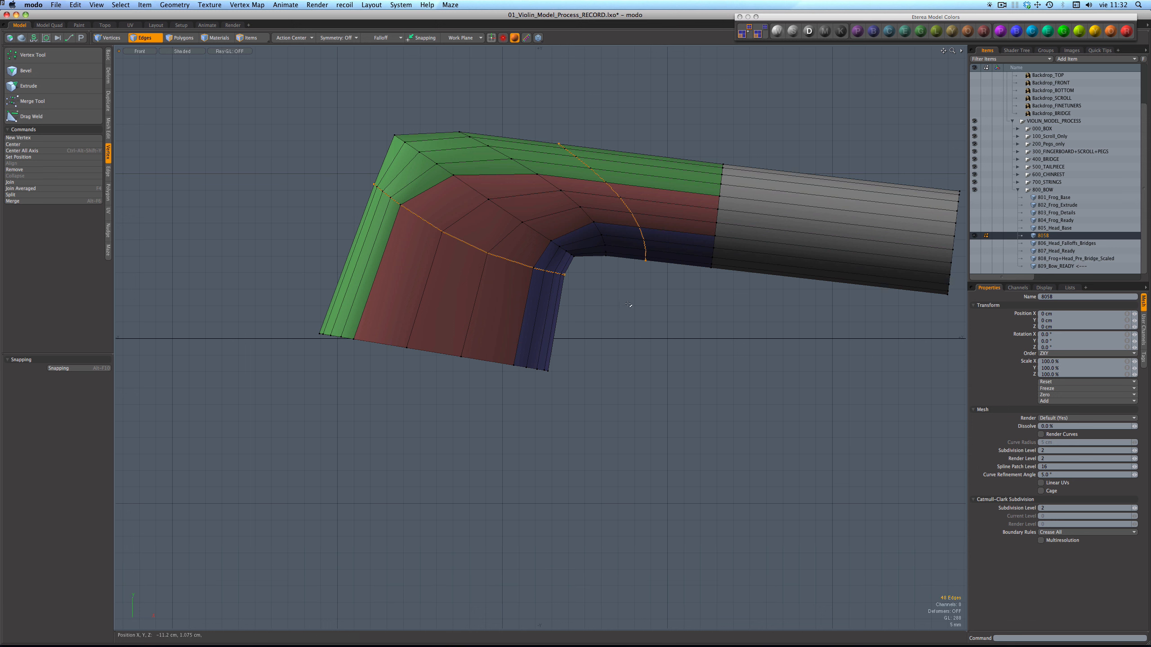
key(Tab)
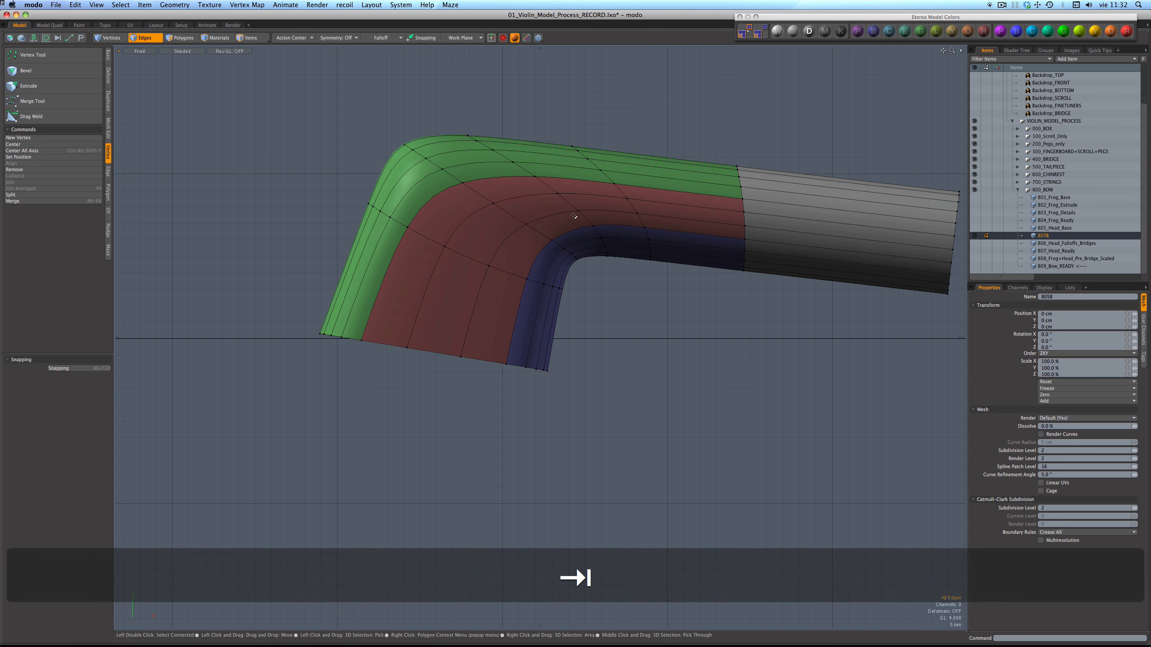
Show the backdrop photo, compare the head's wireframe against it, and restore the shaded display.
key(KP_7)
key(alt+KP_Multiply)
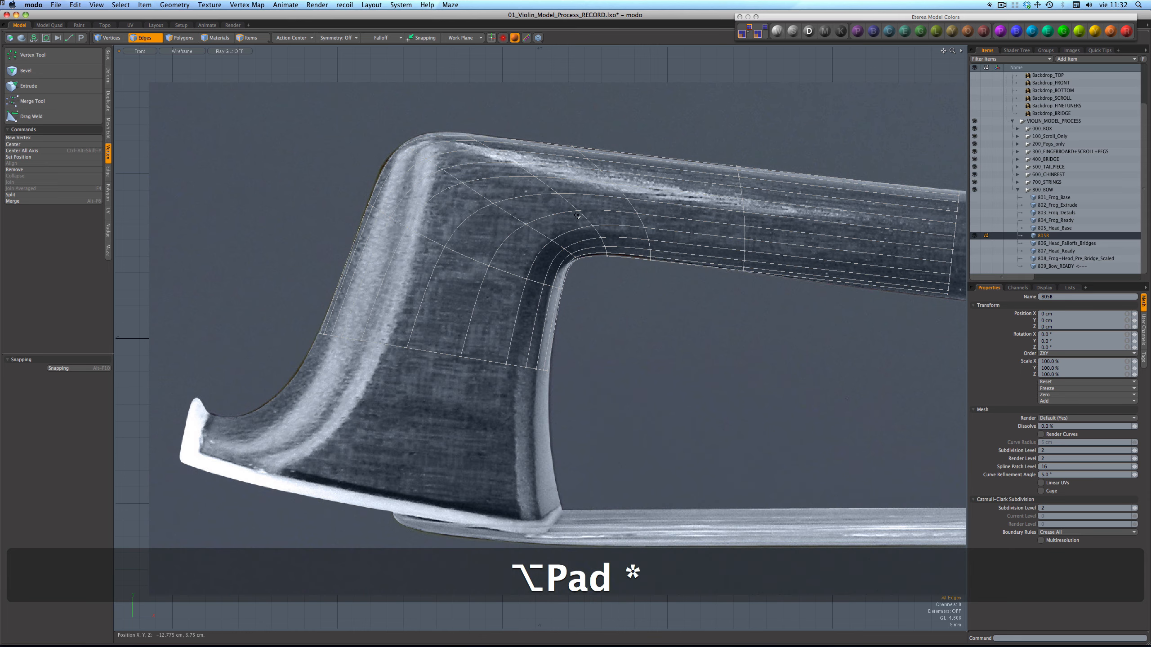
scroll(576, 215, down, 2)
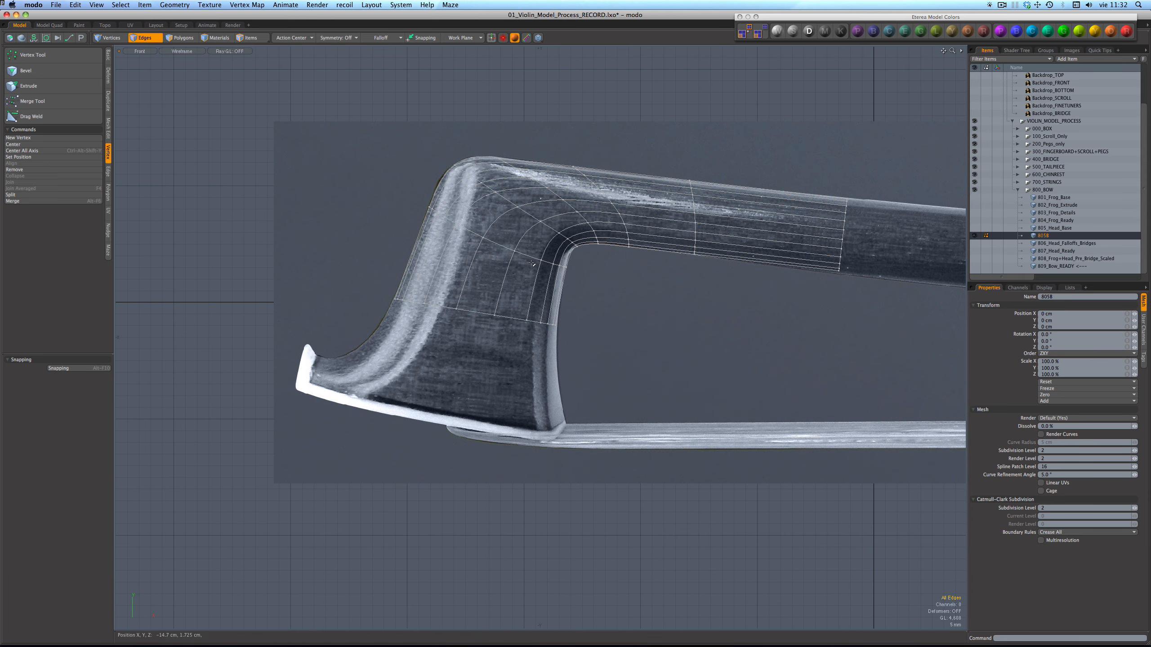
scroll(532, 263, up, 2)
key(KP_4)
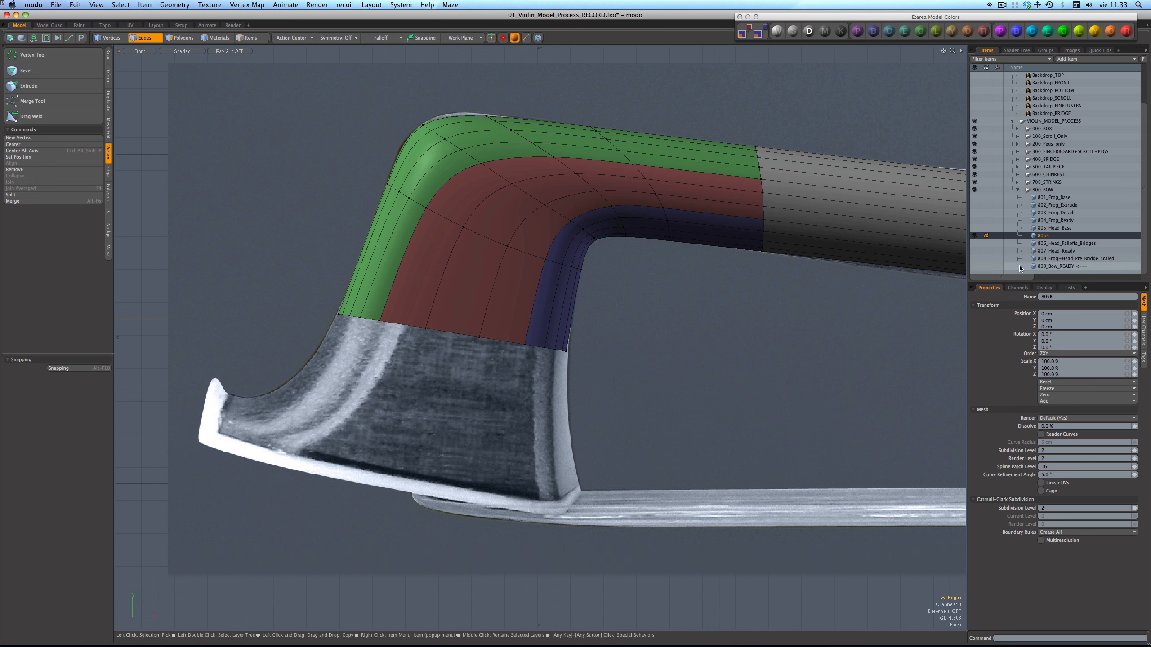
Make 806_Head_Falloffs_Bridges the active mesh and turn subdivision on to compare the bridged head with the backdrop.
click(1039, 245)
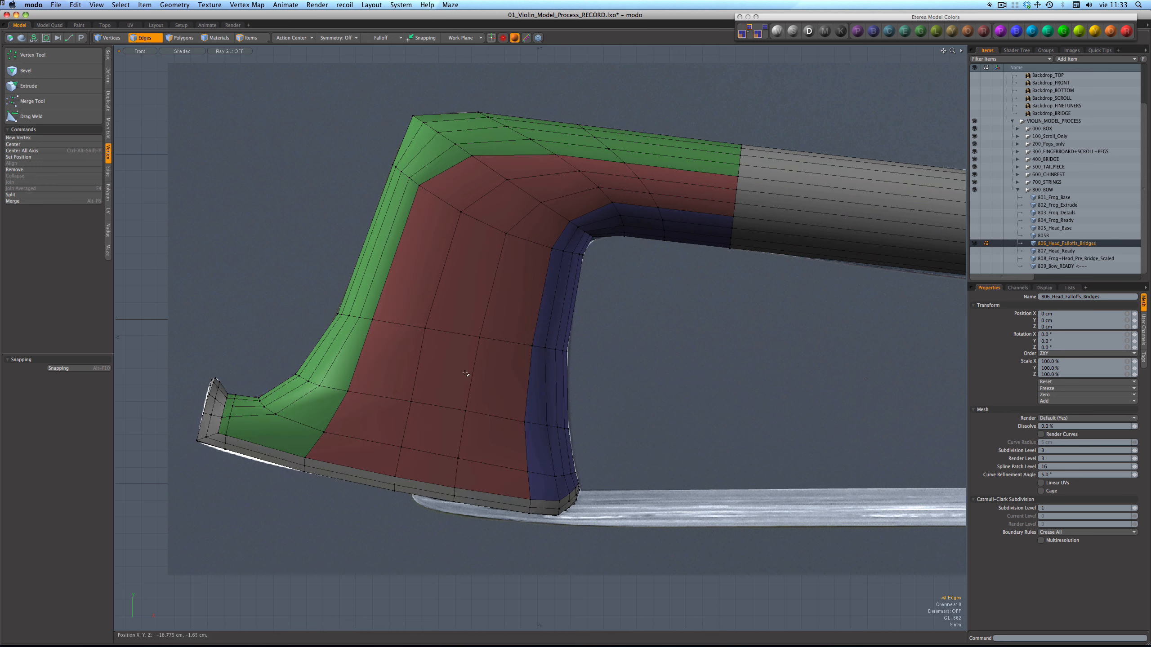
scroll(466, 373, down, 5)
scroll(446, 395, up, 5)
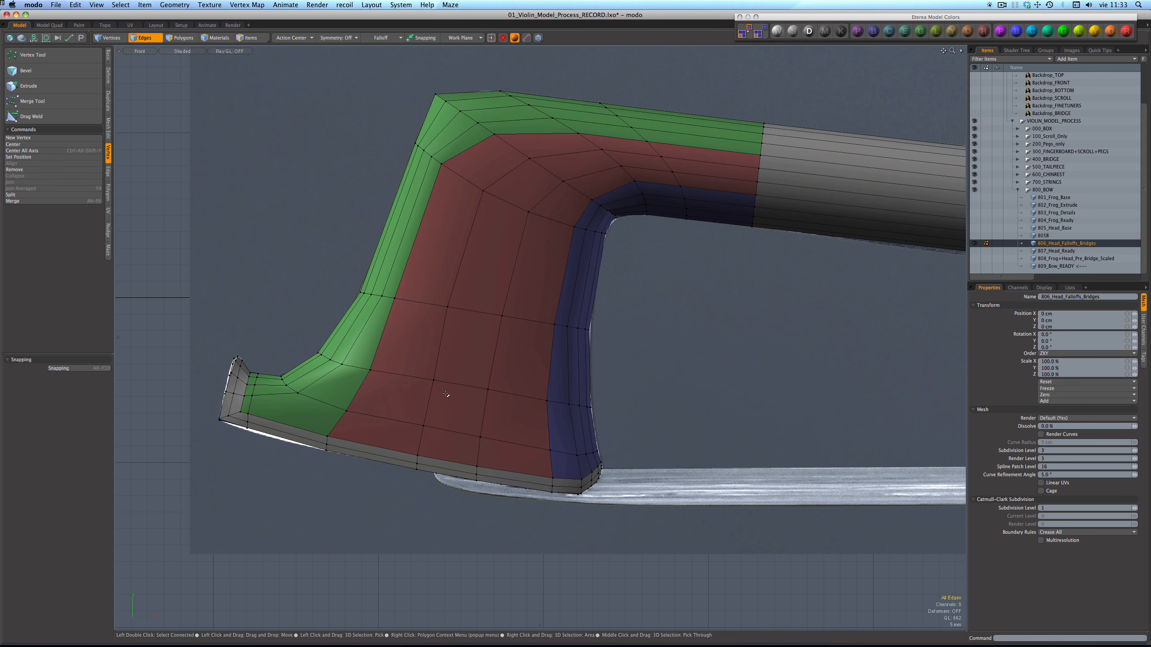
key(Tab)
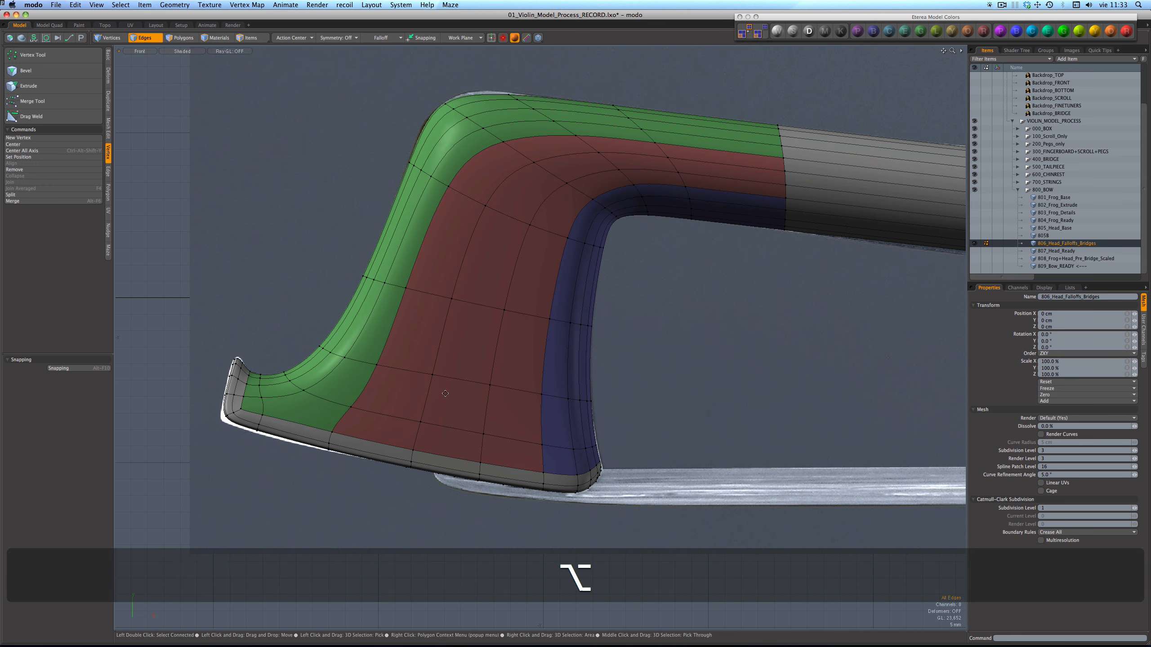
Hide the backdrop photo and examine the bridged head in perspective, including its flat underside.
key(alt+KP_Multiply)
scroll(539, 403, up, 5)
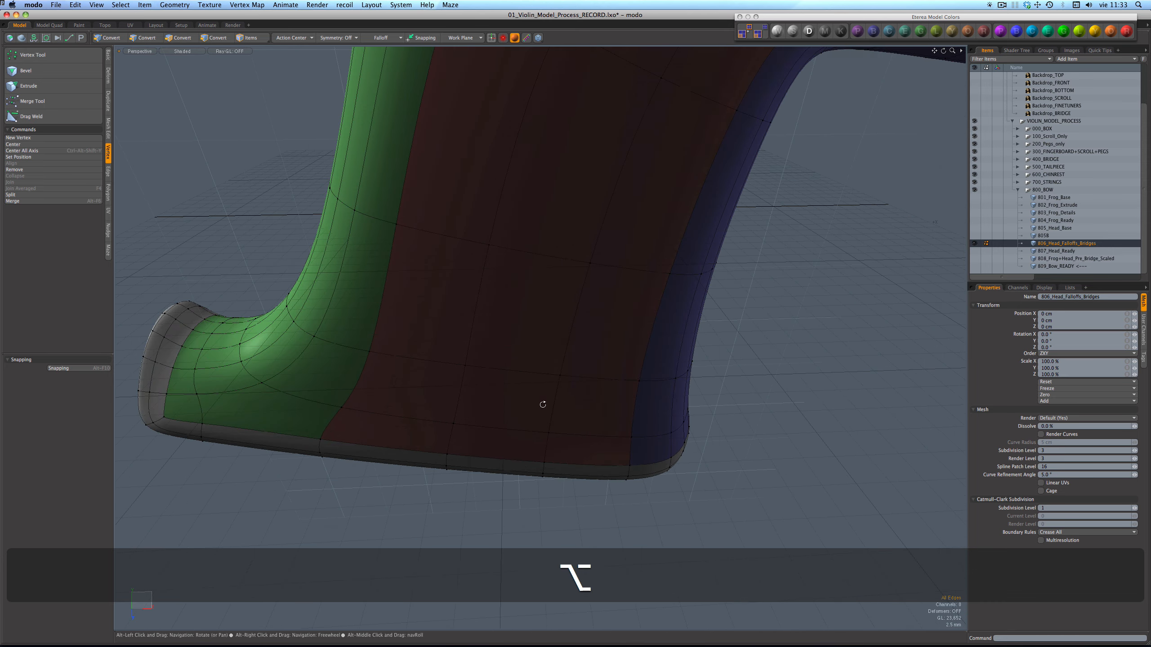
alt+drag(539, 403, 324, 303)
alt+drag(498, 408, 668, 385)
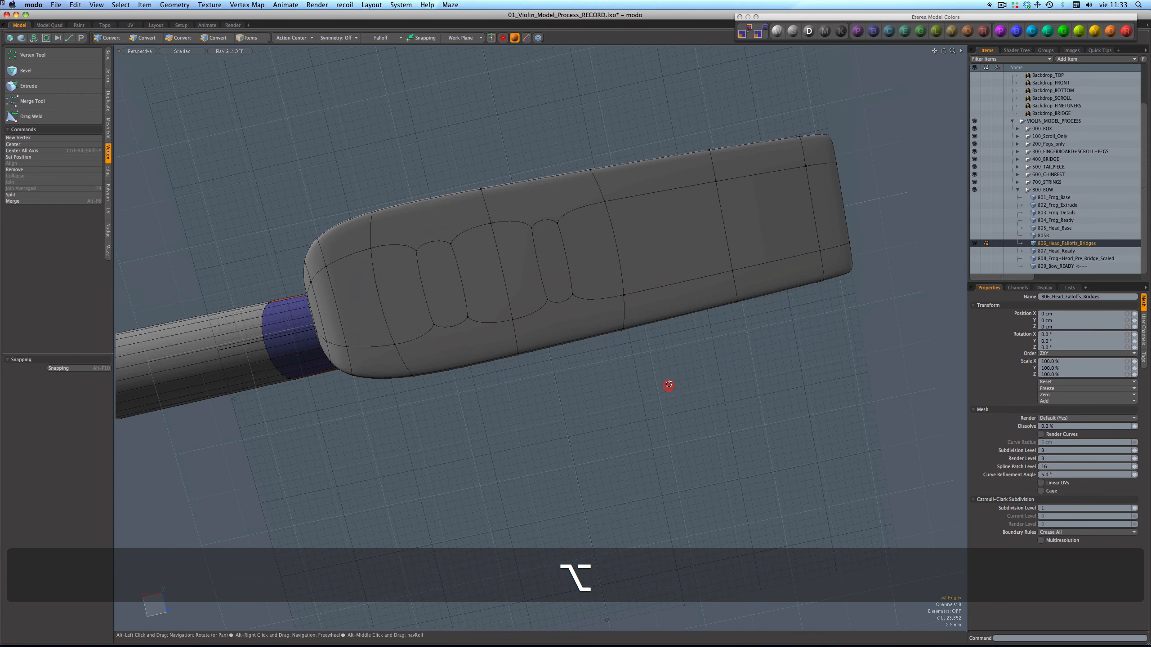
Make 807_Head_Ready the active mesh, turn subdivision on, and view the head from below.
click(1049, 252)
alt+drag(817, 260, 631, 362)
key(Tab)
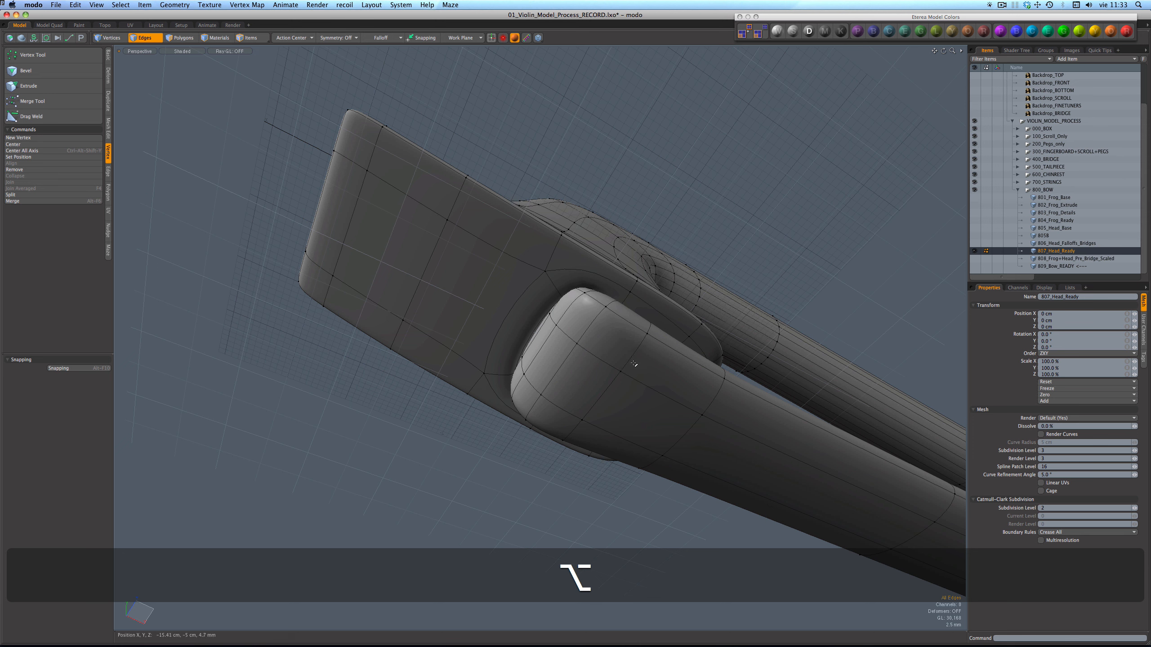
Highlight the connected bow hair polygons in polygon mode, examine the strip against the head, and clear the selection.
key(3)
double_click(652, 390)
scroll(657, 392, down, 3)
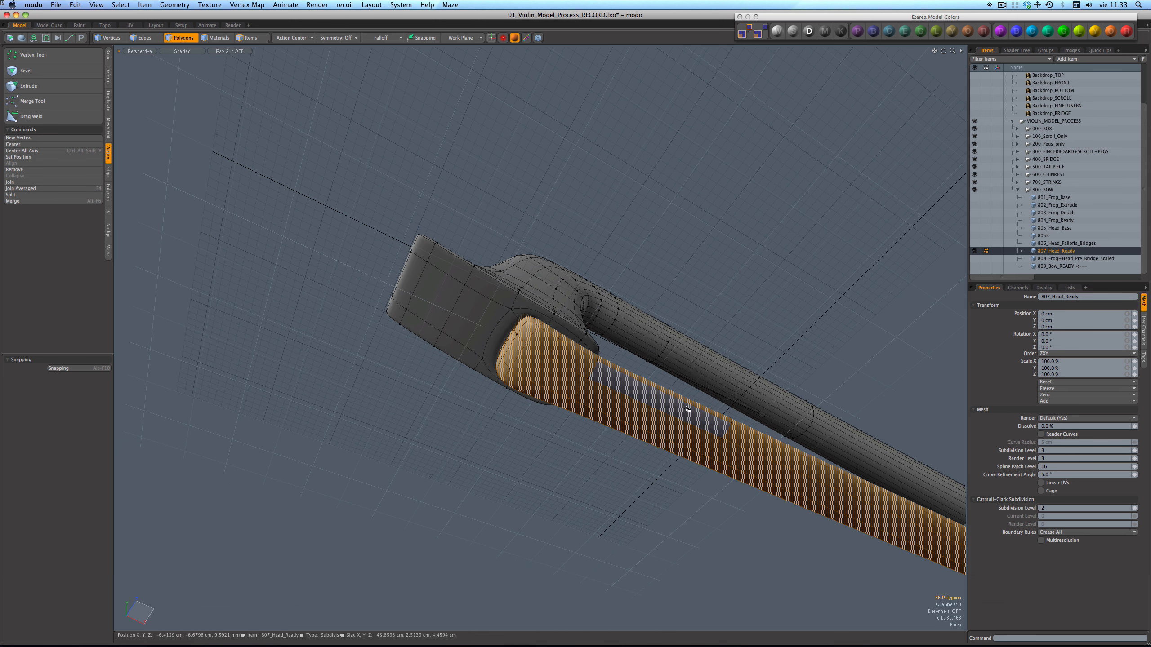
scroll(688, 410, down, 5)
scroll(431, 307, up, 5)
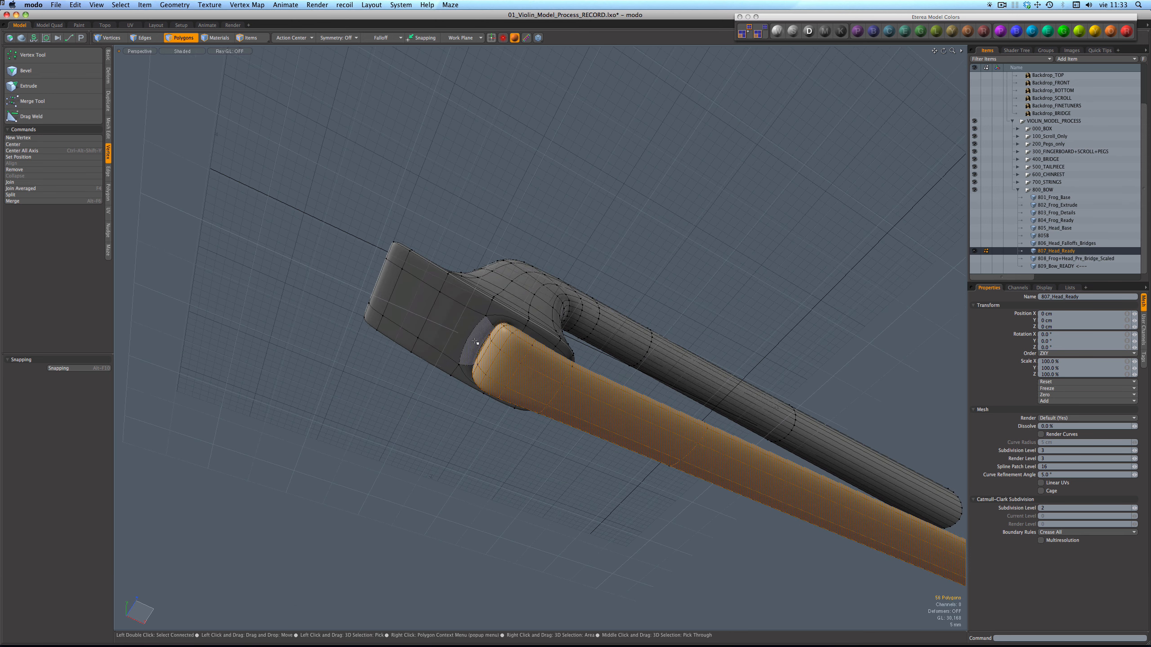
click(544, 227)
scroll(544, 227, up, 2)
alt+drag(544, 227, 576, 326)
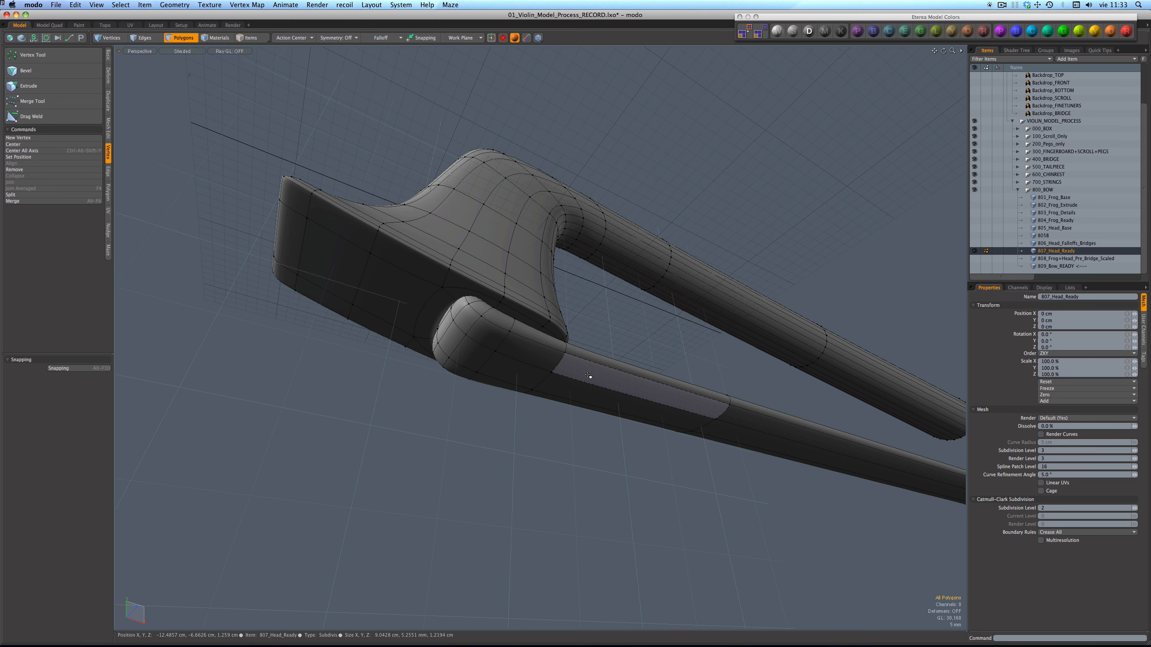
Select the whole bow hair piece, hide it to examine the head's underside, and unhide it.
mouse_move(591, 372)
mouse_down()
mouse_move(589, 384)
mouse_move(514, 383)
mouse_move(520, 354)
mouse_up()
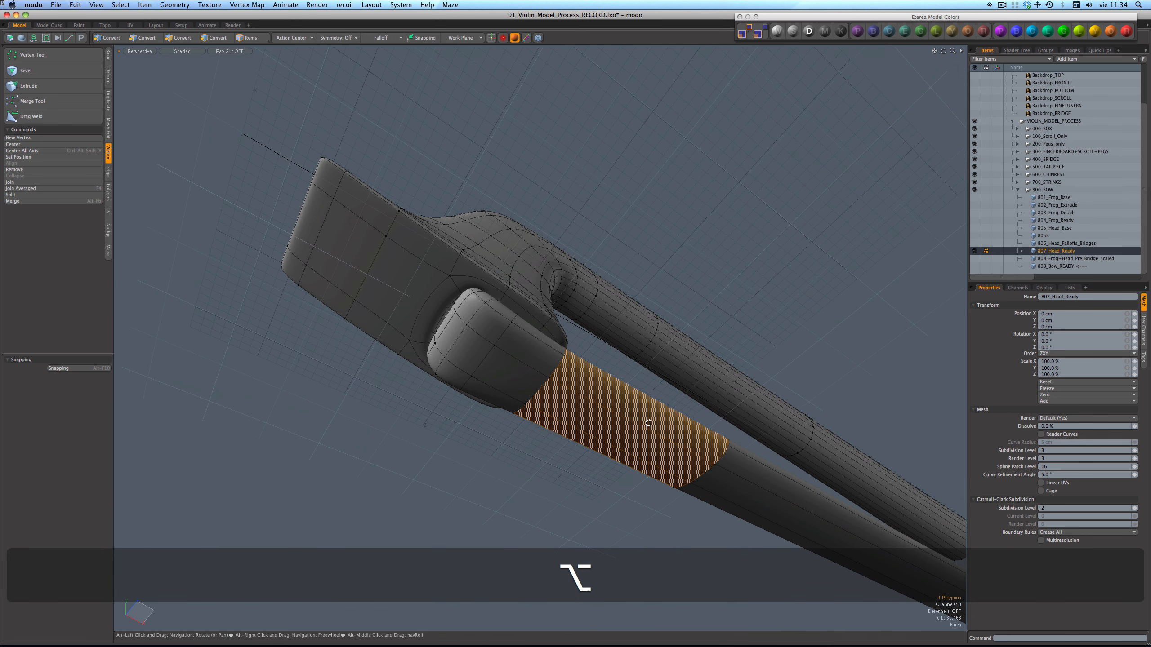
alt+drag(445, 356, 531, 323)
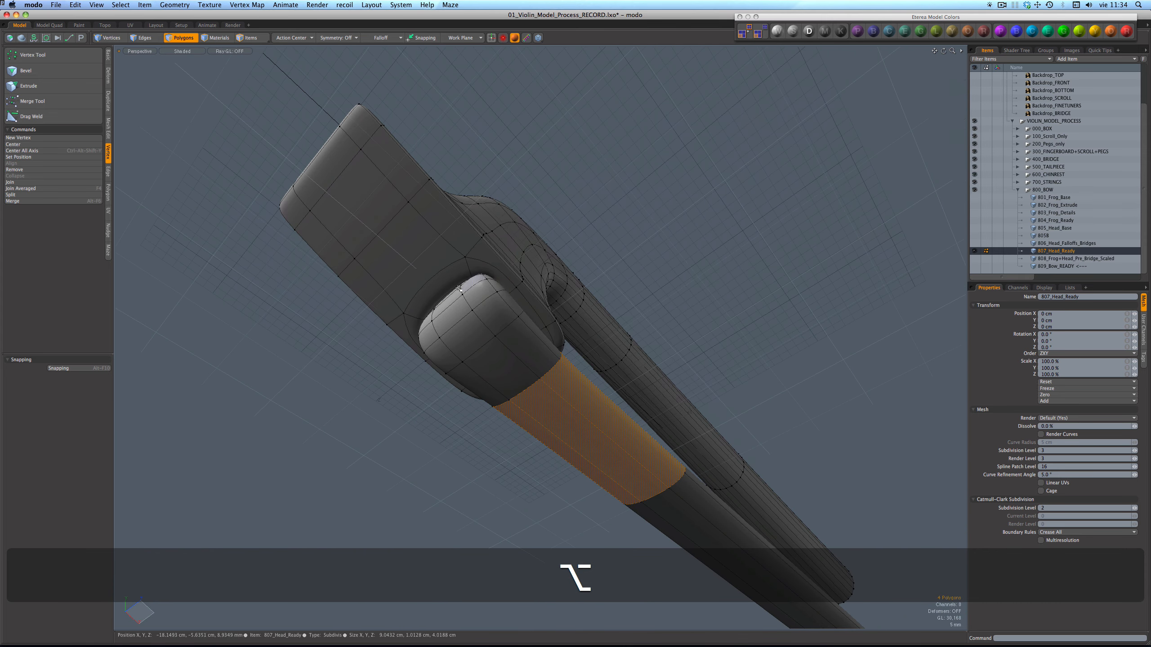
double_click(481, 334)
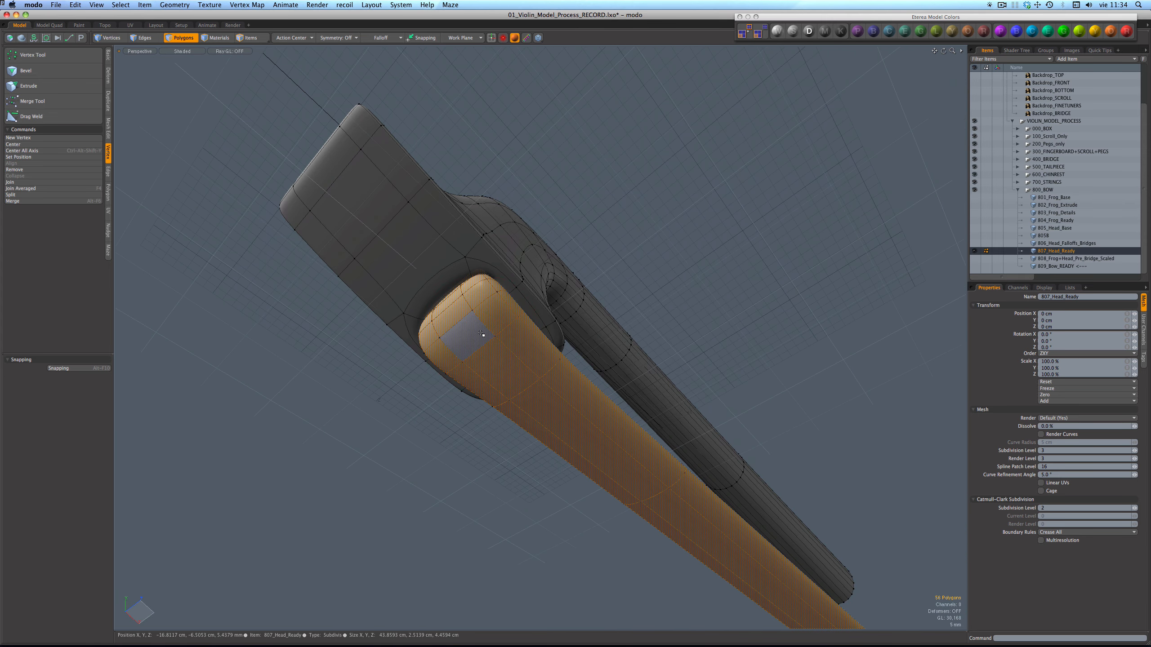
key(h)
alt+drag(567, 205, 555, 260)
key(u)
alt+drag(627, 158, 549, 295)
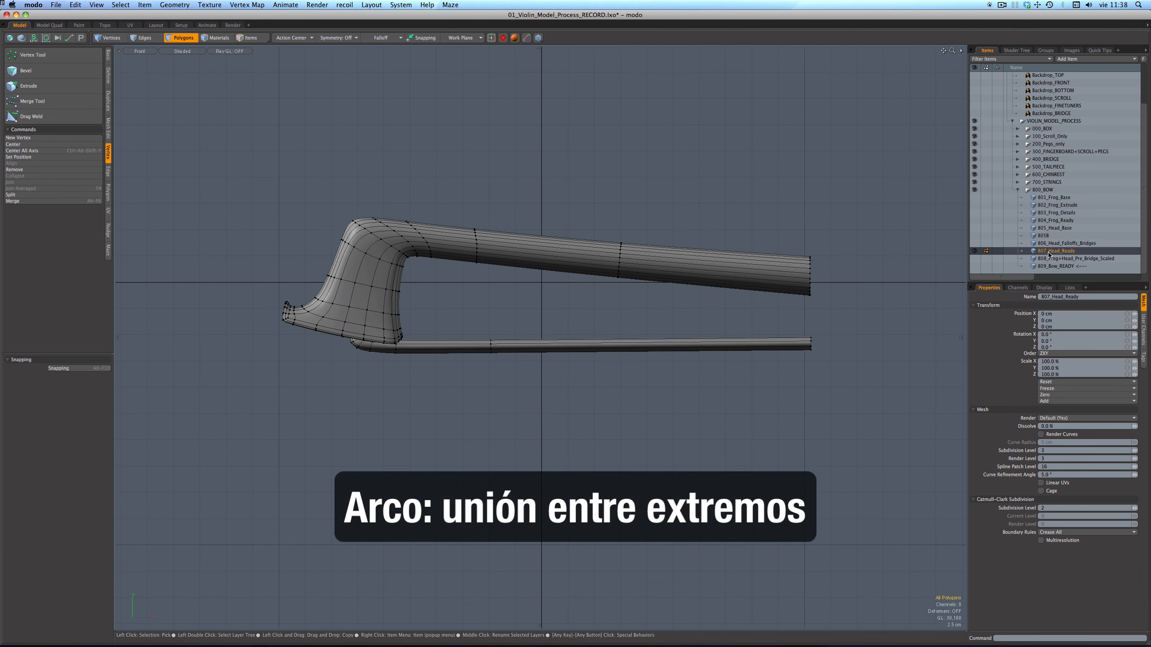
Show the bow photo, make 808_Frog+Head_Pre_Bridge_Scaled active, highlight the head and frog ends in turn, and clear the selection.
key(alt+KP_Multiply)
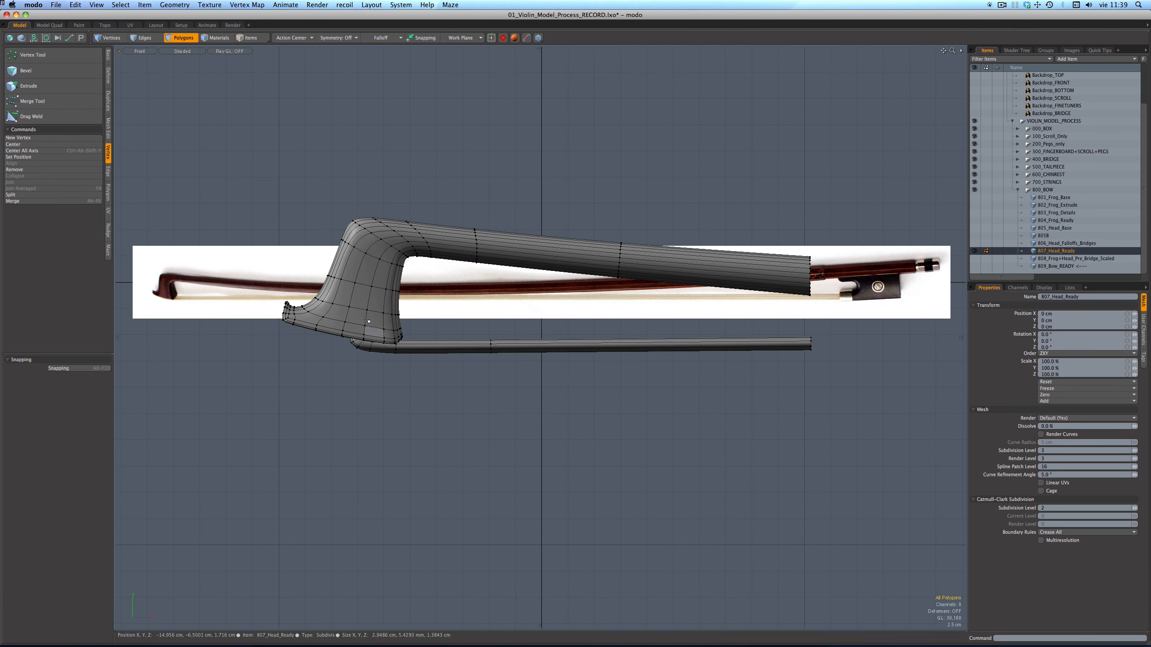
click(1046, 260)
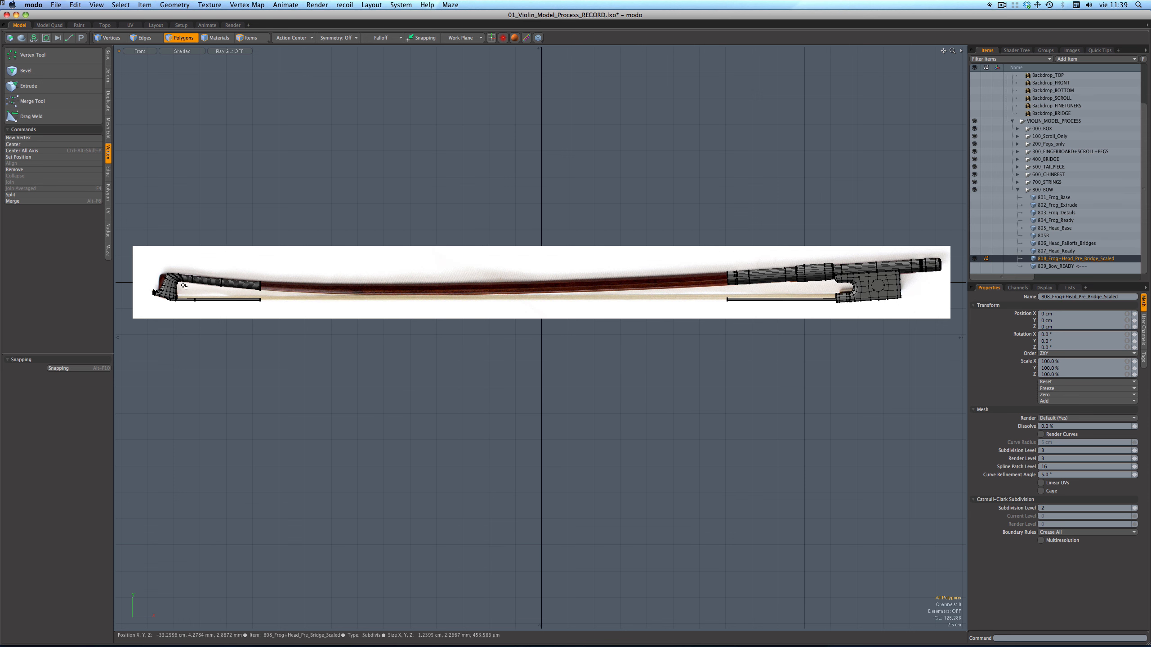
double_click(168, 289)
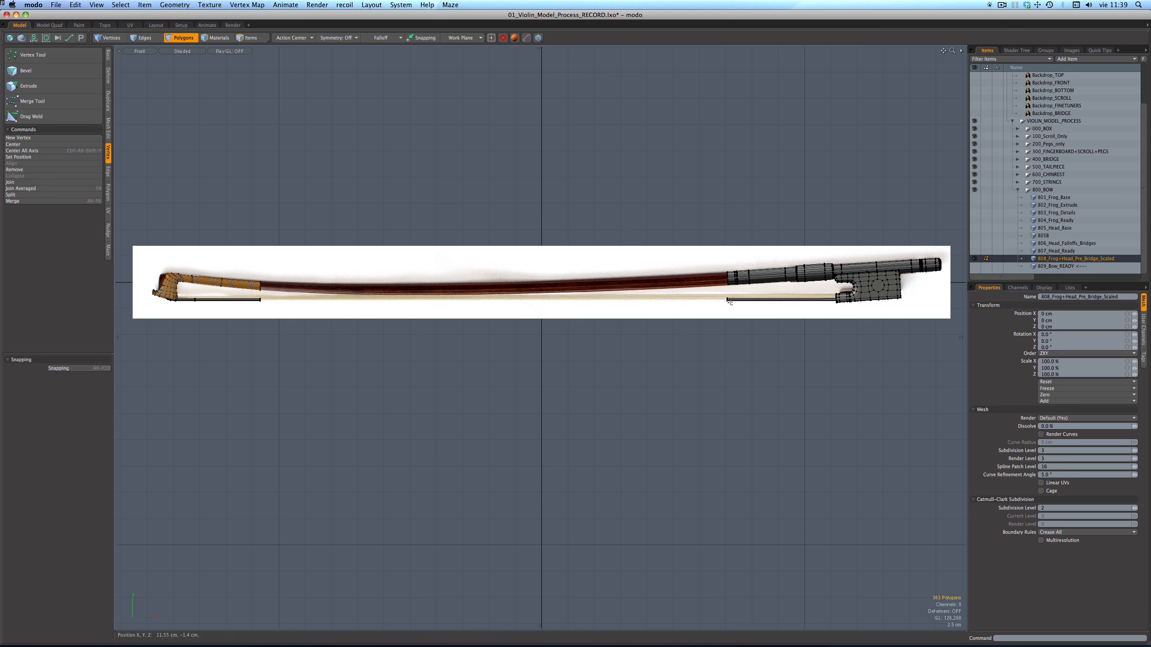
double_click(802, 278)
click(817, 258)
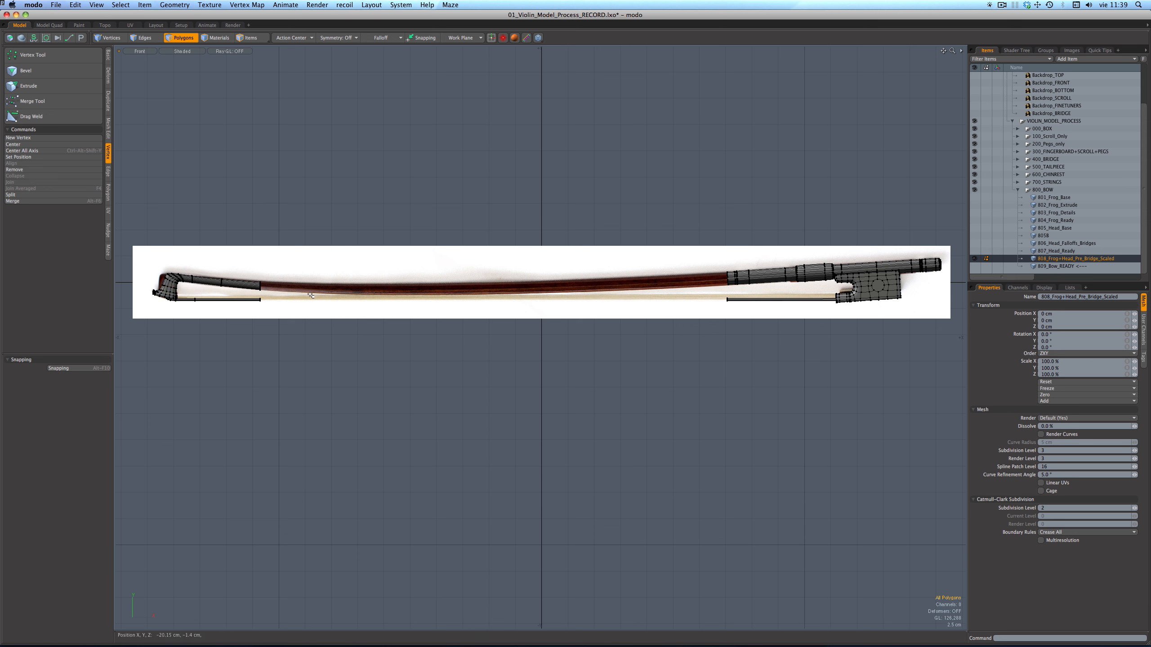
Highlight the head's polygons, and in edge mode select the open end edges facing the gap in the bow stick.
drag(157, 274, 312, 374)
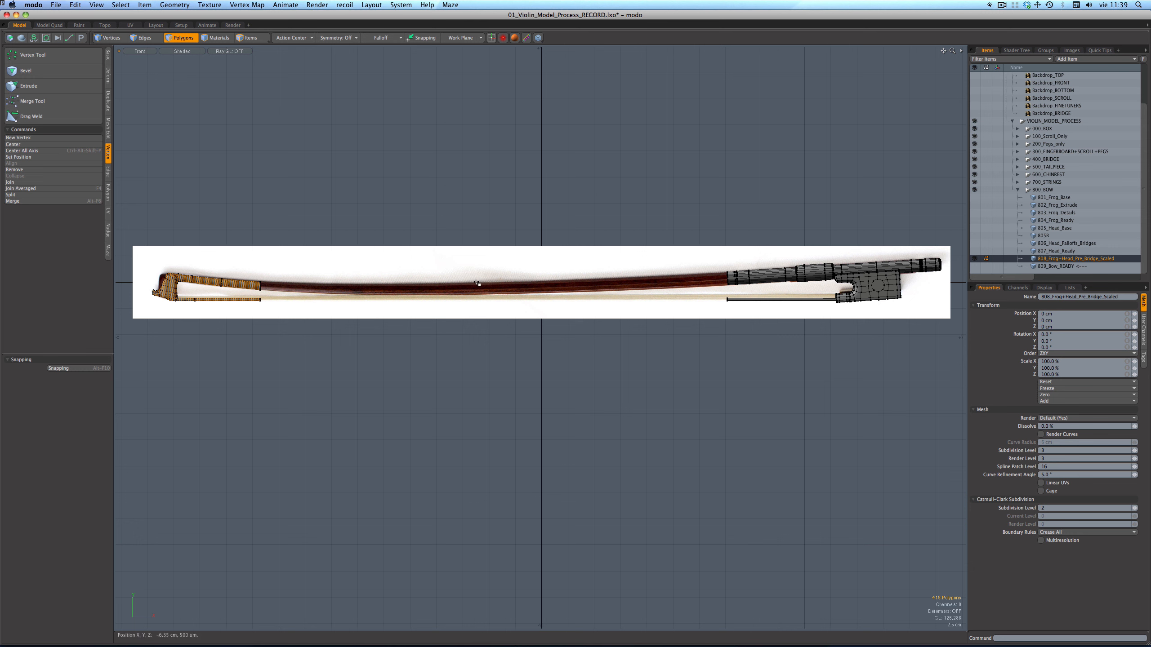
key(2)
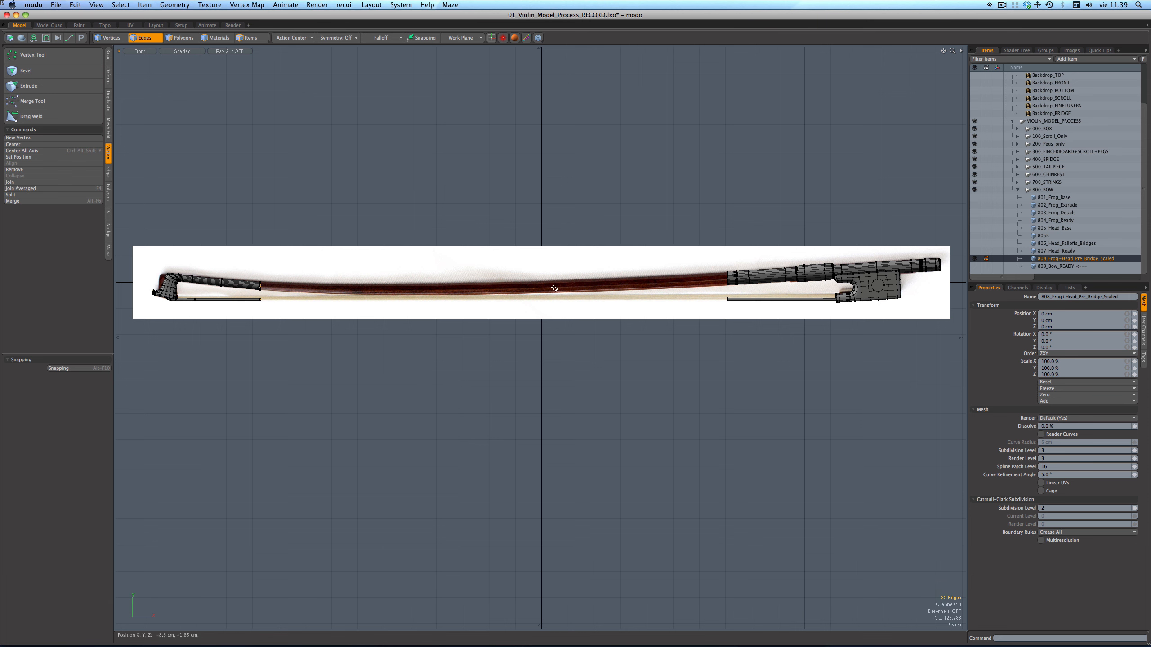
key(shift)
shift+right_drag(730, 348, 730, 348)
Make 809_Bow_READY the active mesh, hide the photo and the mesh's vertex display, and examine the joined bow in perspective.
click(1043, 266)
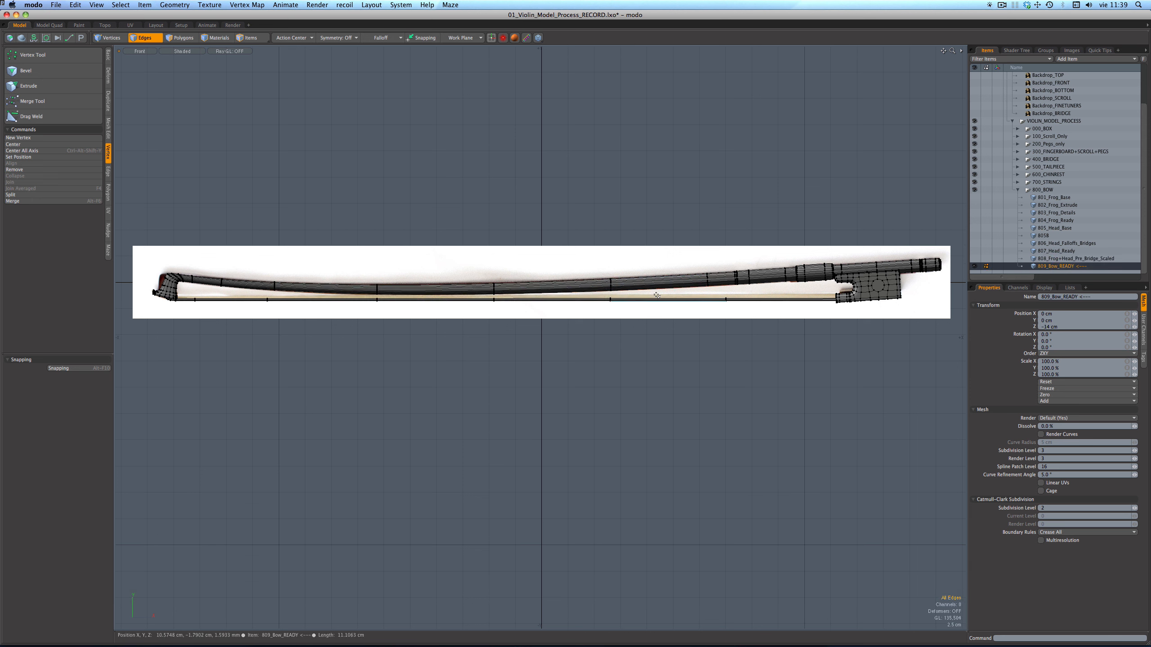
key(alt+KP_Multiply)
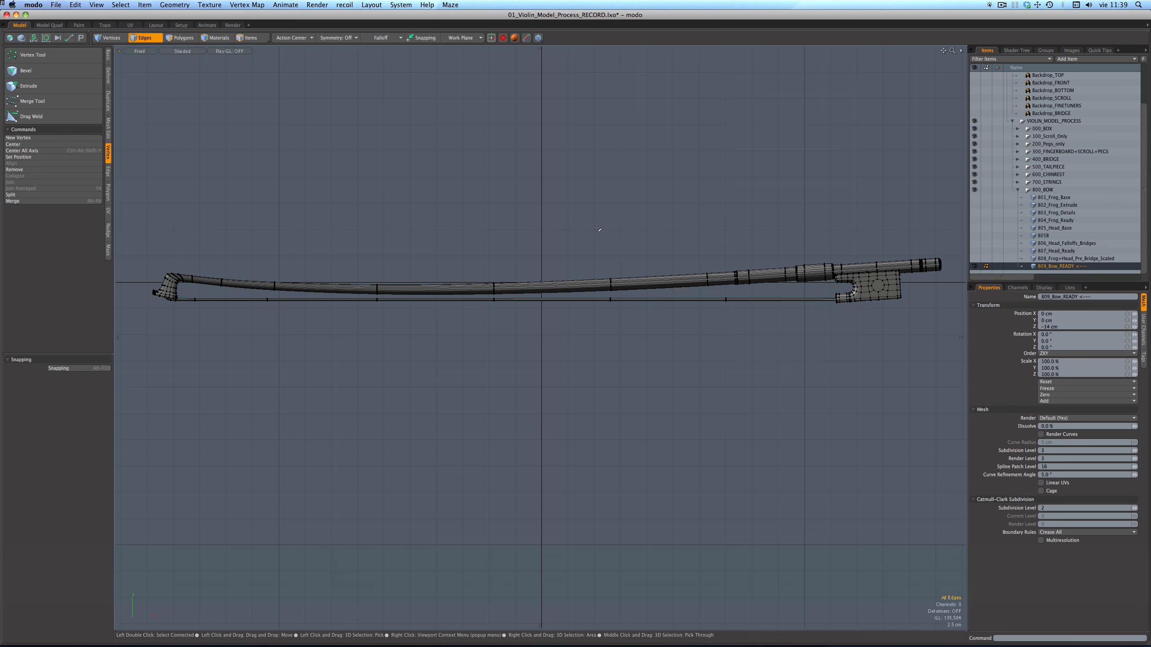
key(ctrl+alt+shift+KP_7)
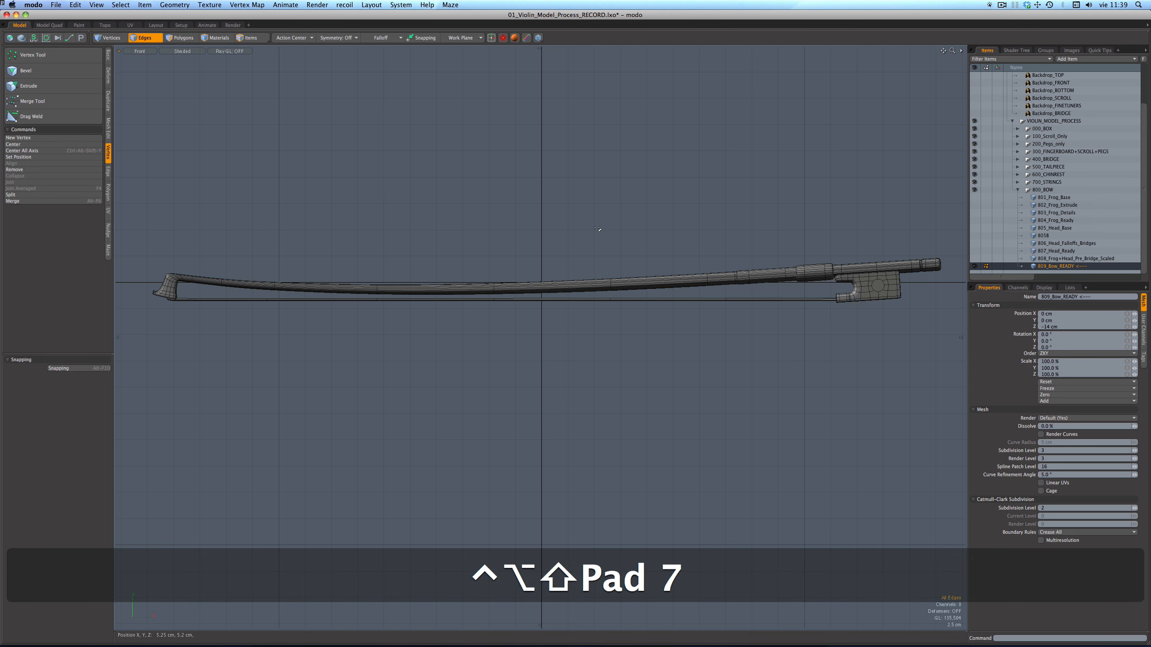
key(KP_Decimal)
key(alt)
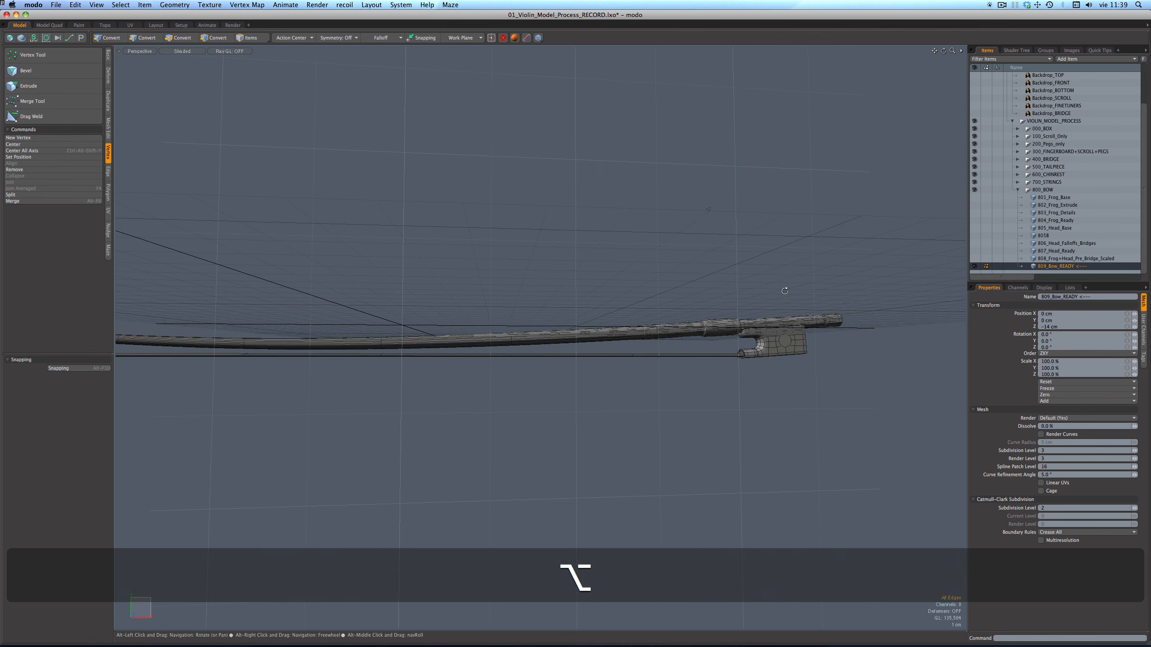
alt+drag(669, 313, 647, 295)
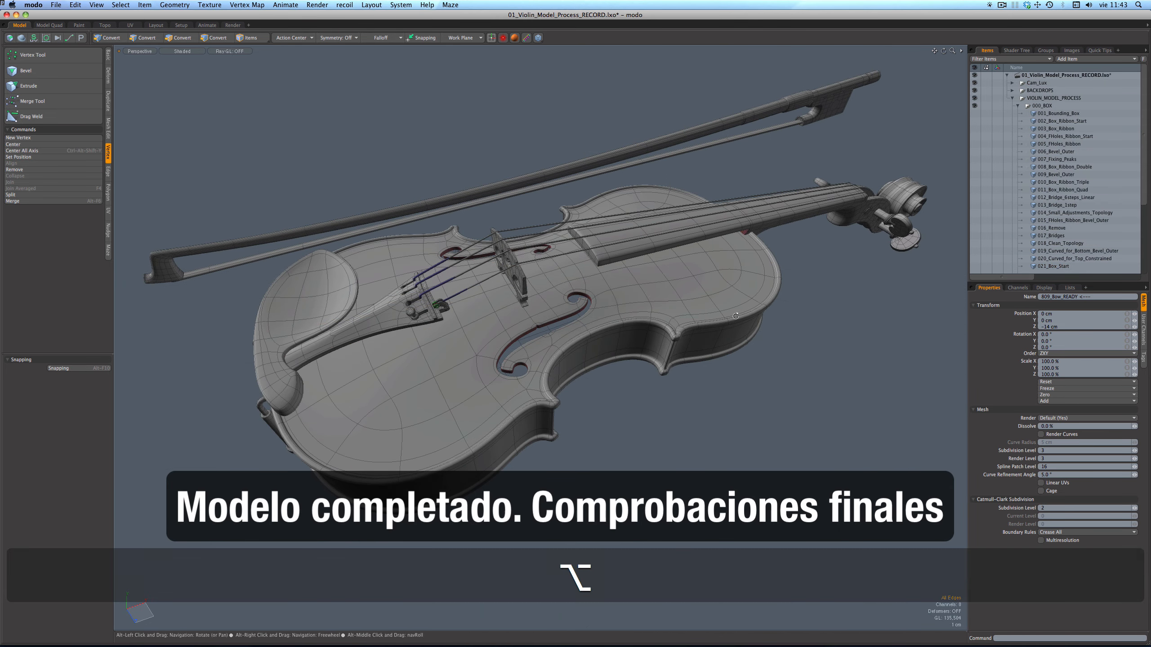
Expand the viewport to hide the side panels and examine the completed violin closely around the tailpiece and bridge.
alt+drag(734, 317, 743, 319)
key(KP_0)
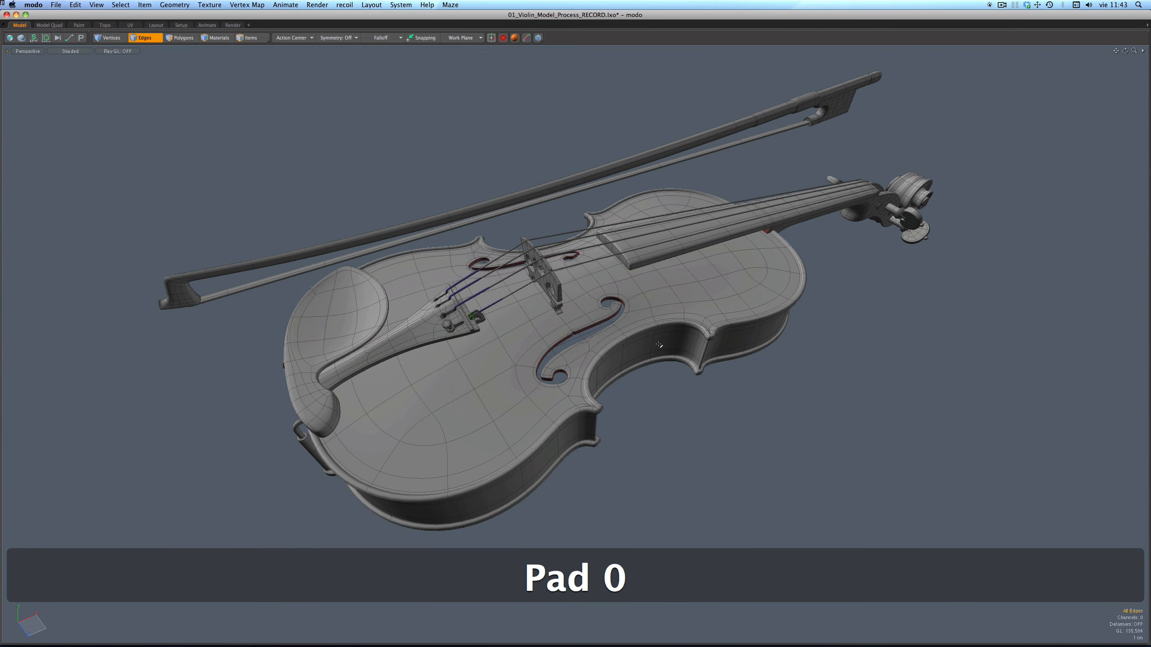
alt+drag(556, 335, 595, 313)
scroll(540, 218, up, 5)
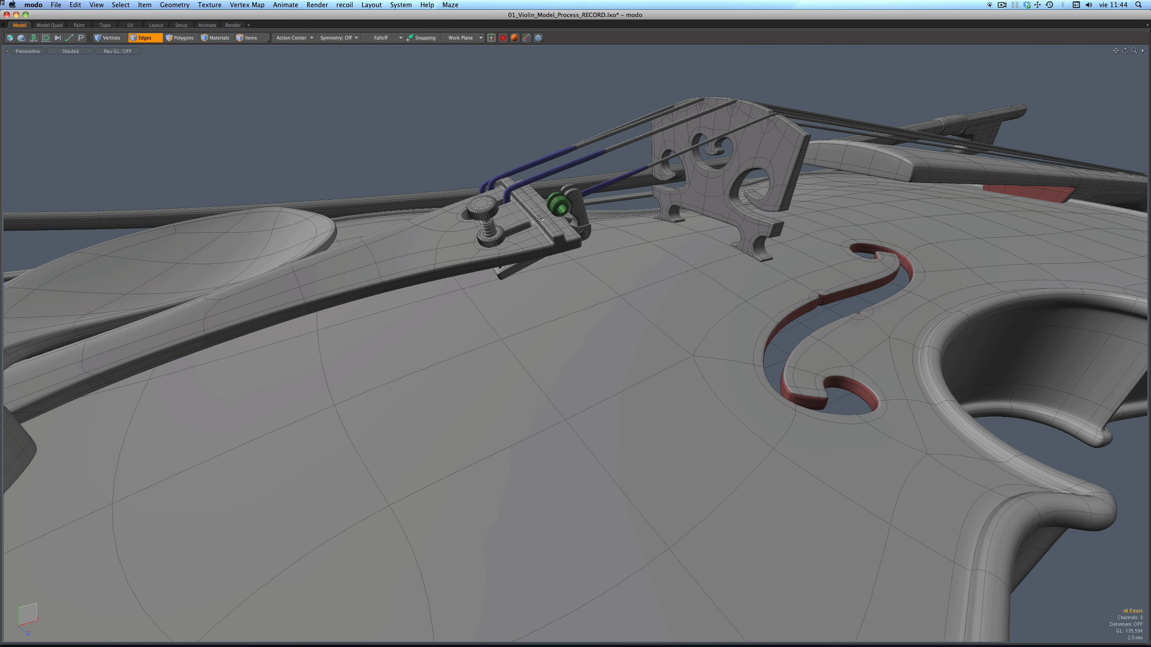
Set the viewport shading to Reflection and examine the completed violin and bow from several angles and distances.
key(KP_6)
key(shift+KP_6)
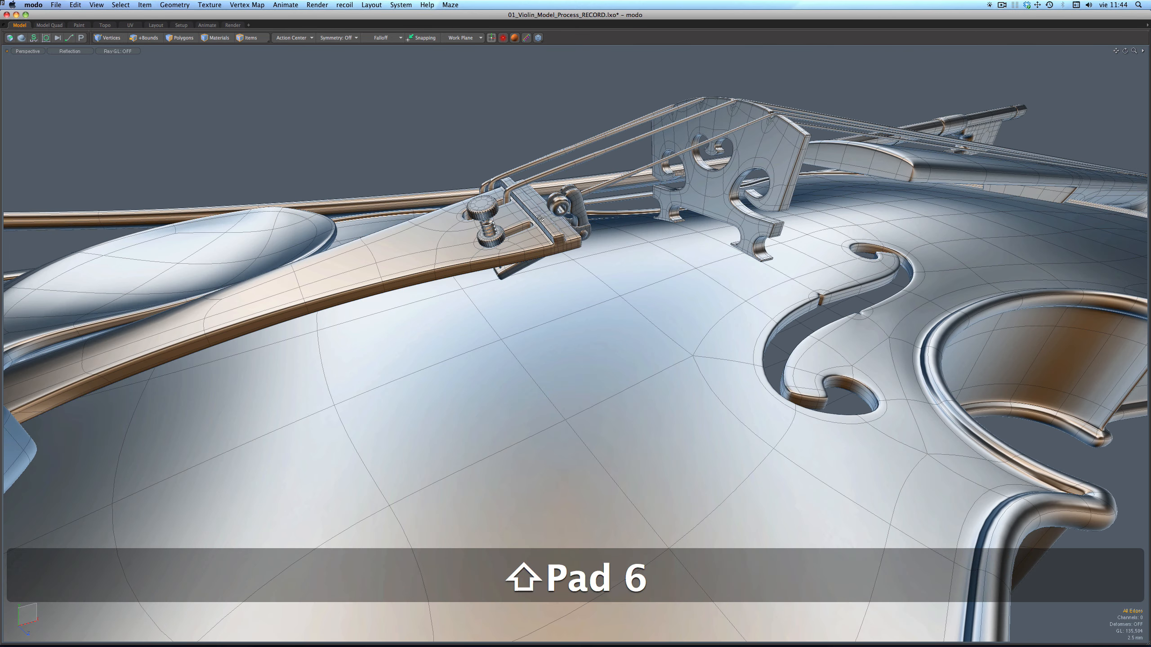
alt+drag(558, 208, 606, 263)
alt+drag(380, 114, 589, 336)
scroll(656, 379, up, 3)
alt+drag(656, 379, 748, 248)
scroll(543, 258, down, 5)
scroll(699, 283, down, 5)
scroll(698, 283, up, 10)
scroll(600, 221, down, 5)
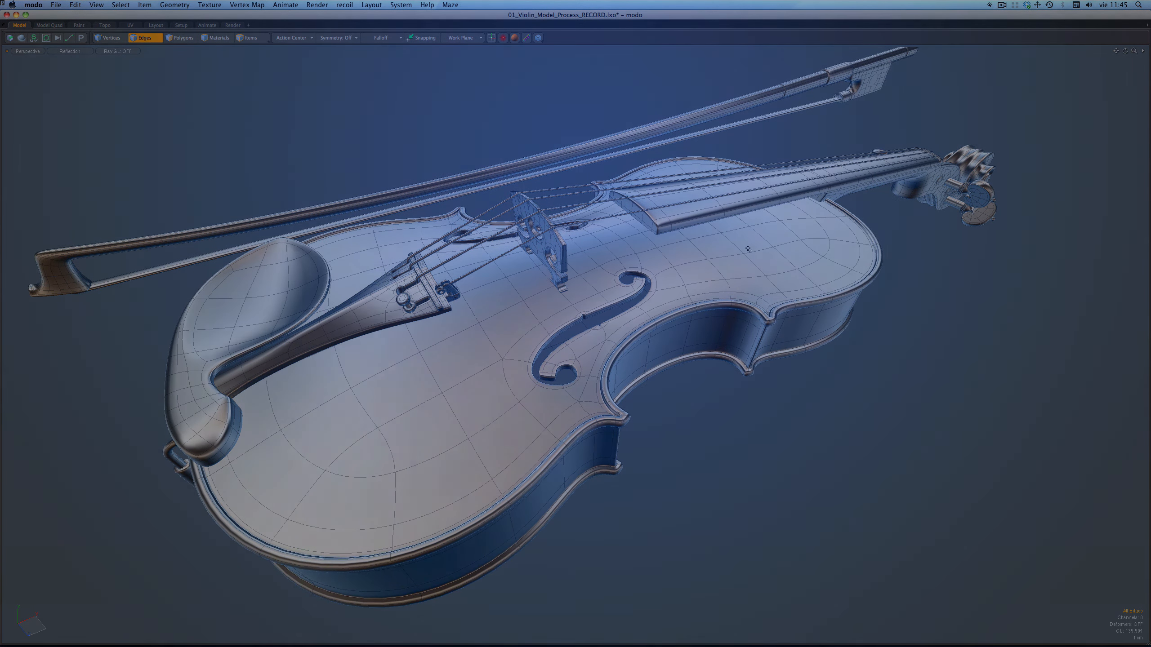